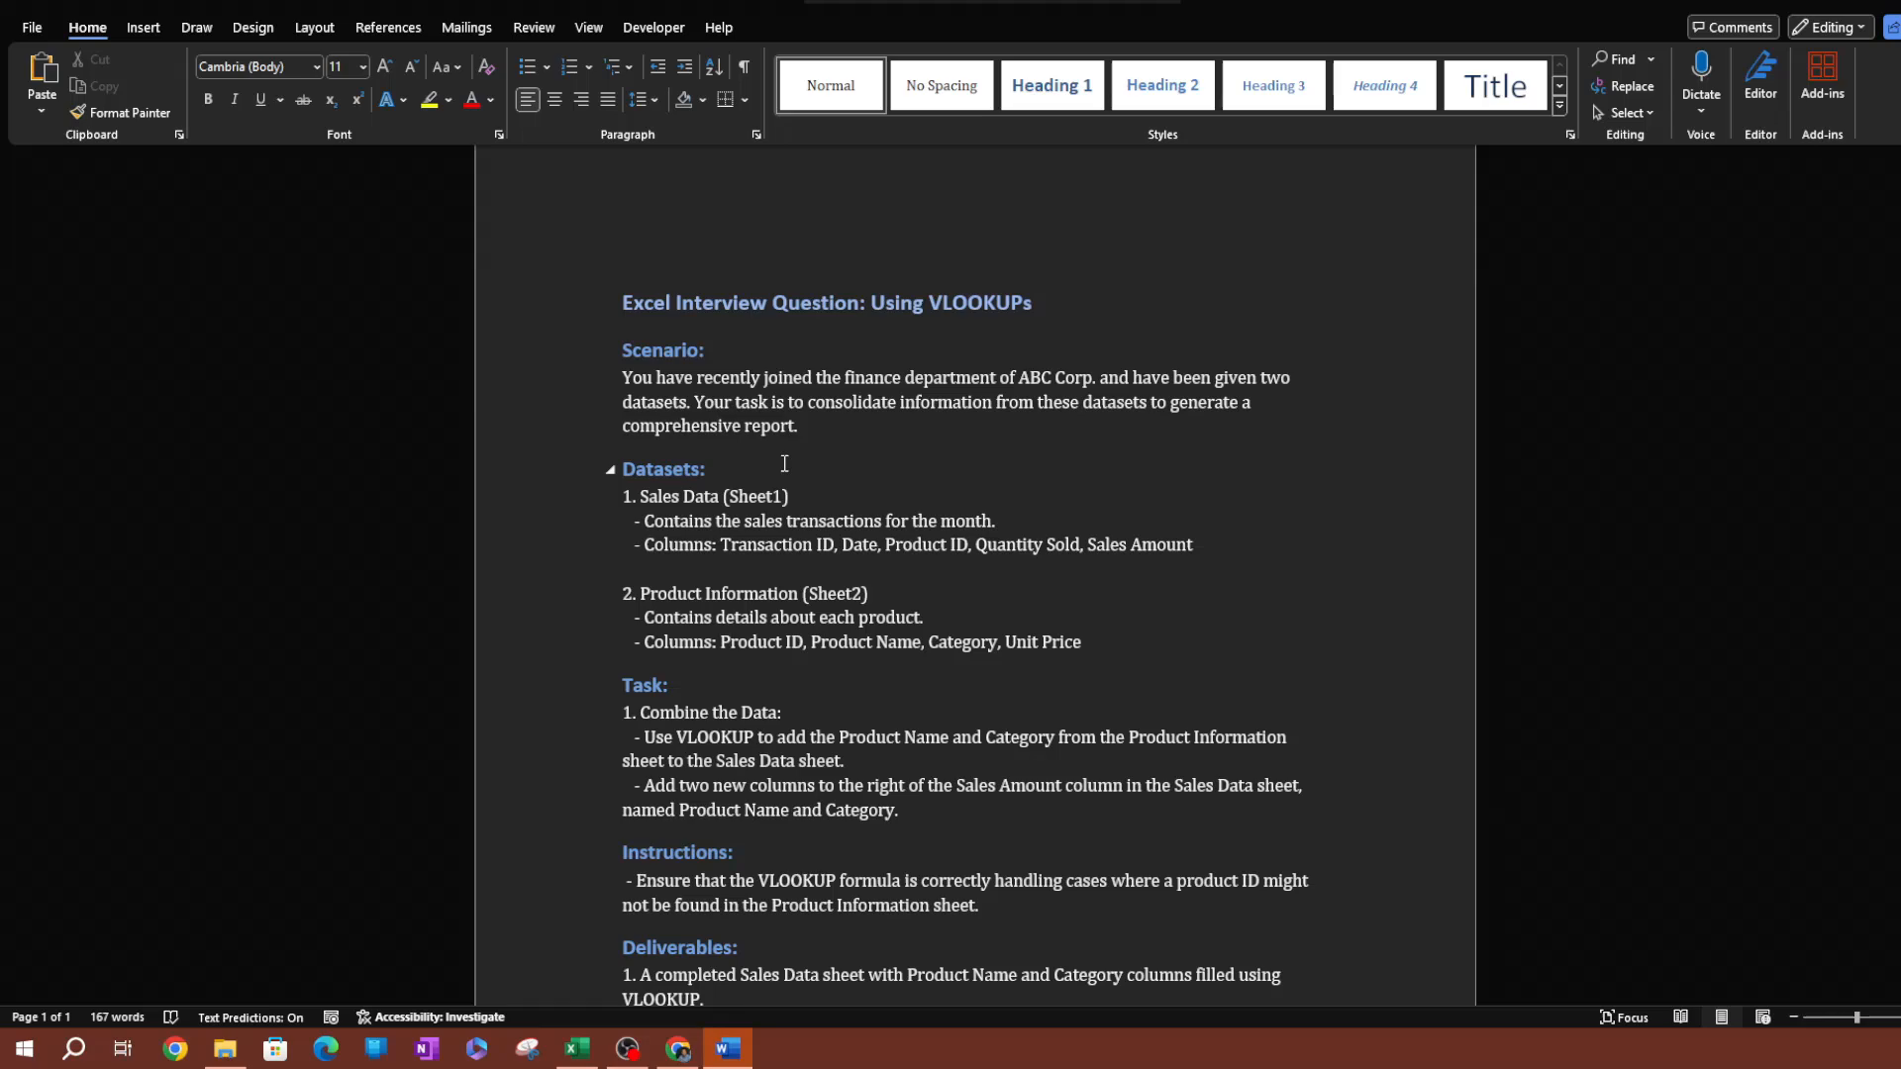
# Read the VLOOKUP task brief in Word through to the deliverables and check the Sales Data sheet in Excel.
pyautogui.scroll(-1, 777, 475)
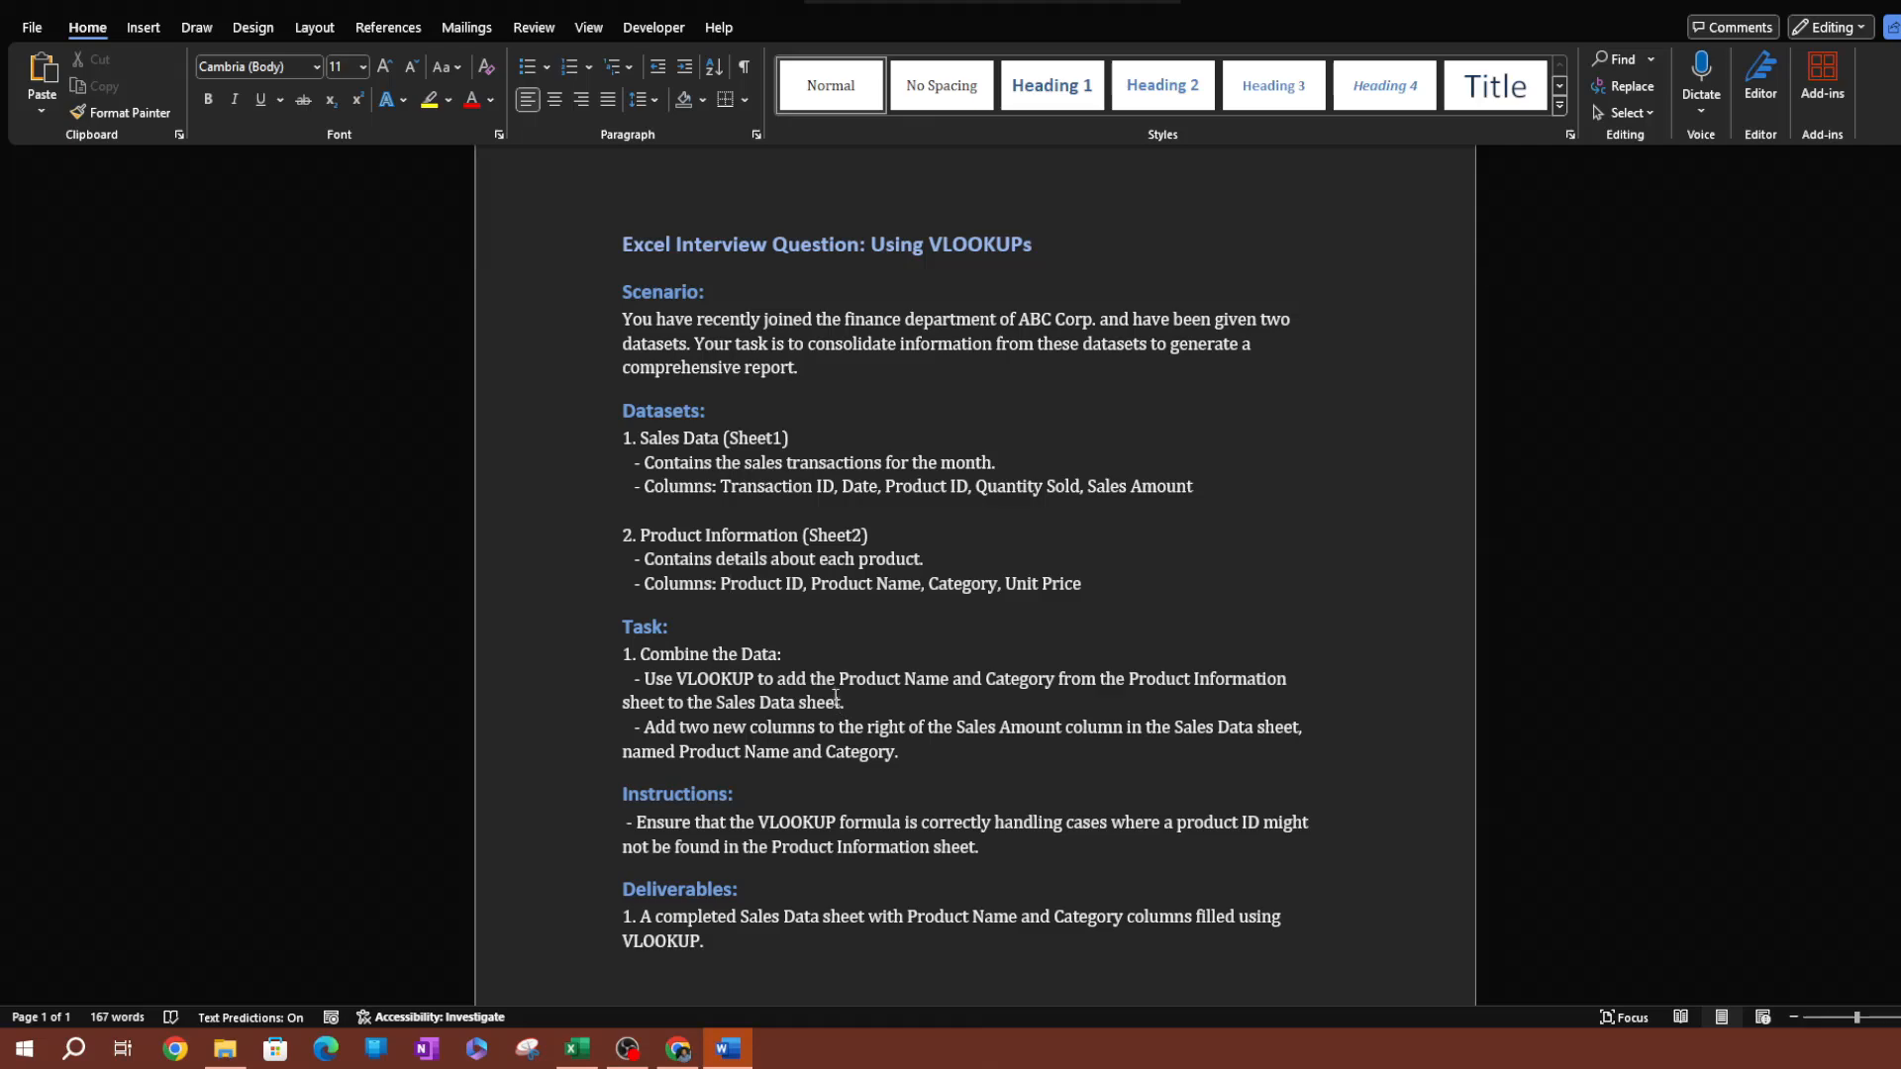
pyautogui.scroll(-3, 822, 708)
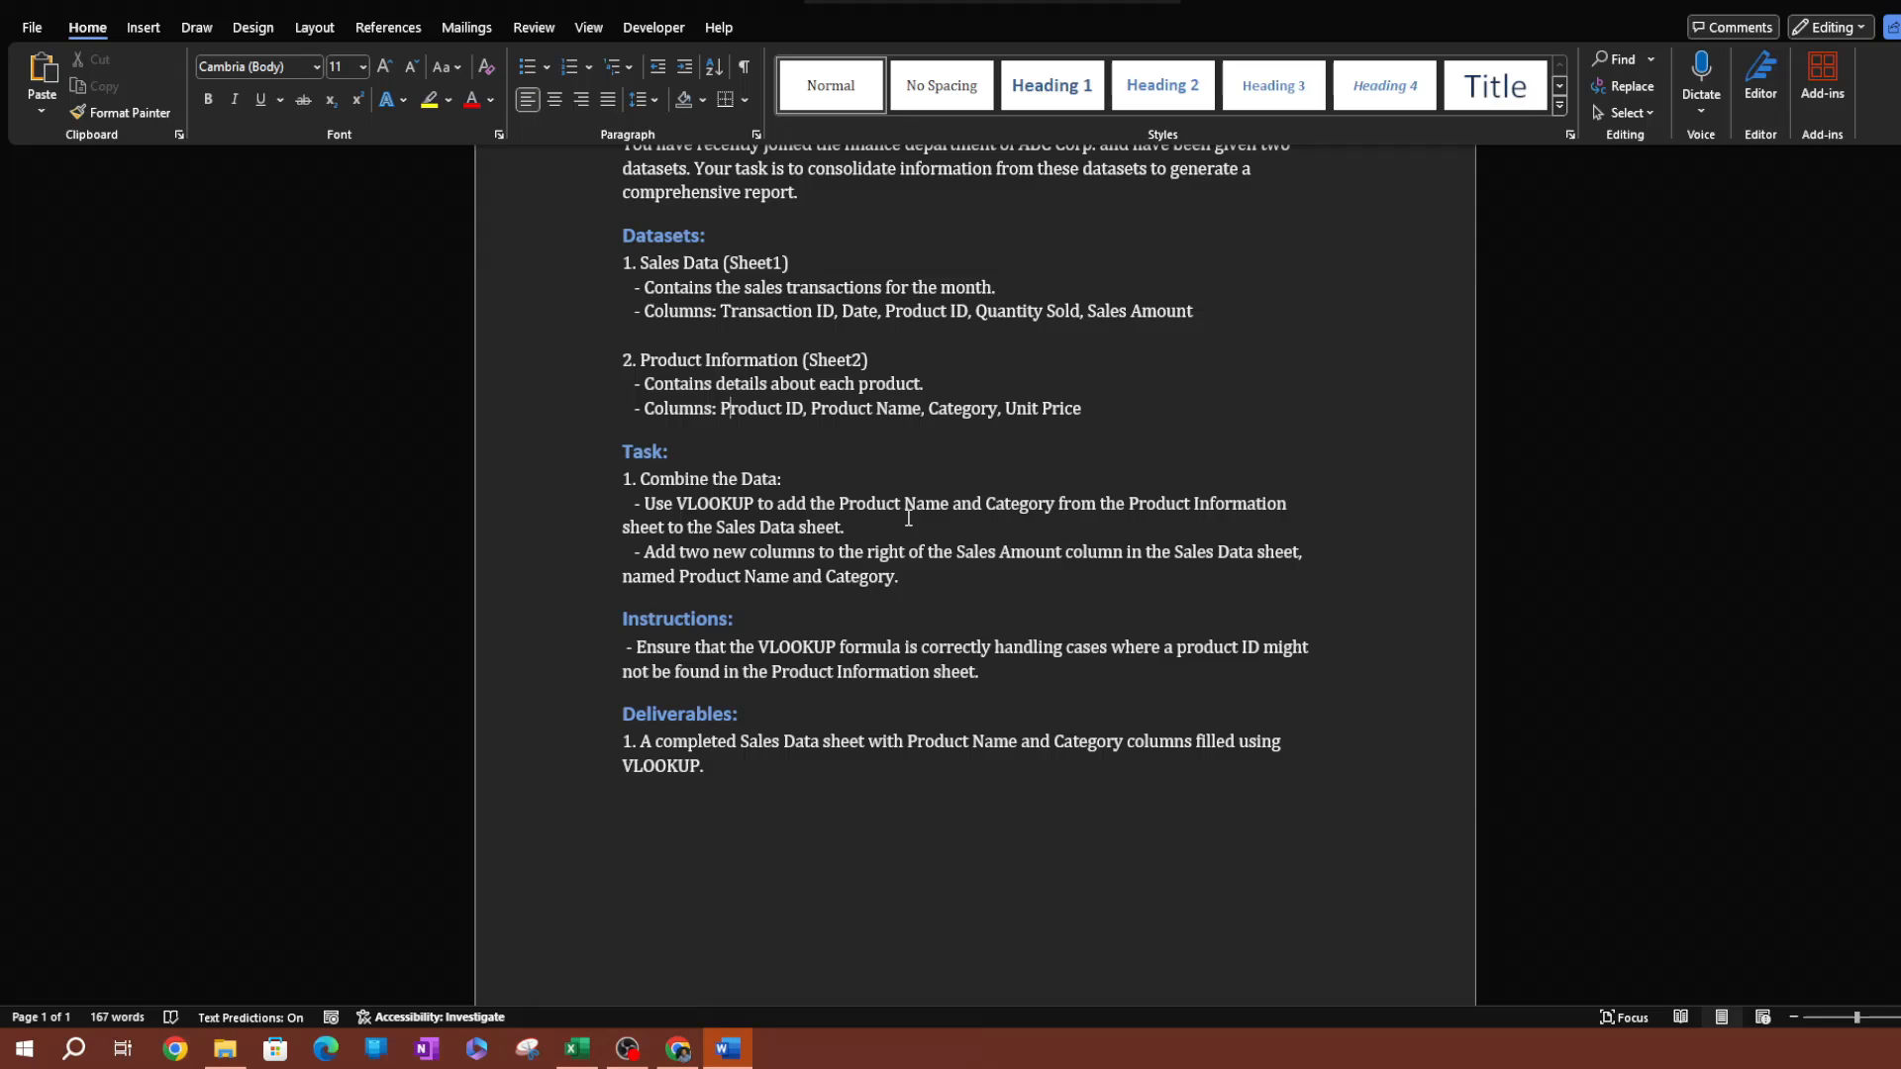
pyautogui.scroll(-1, 908, 518)
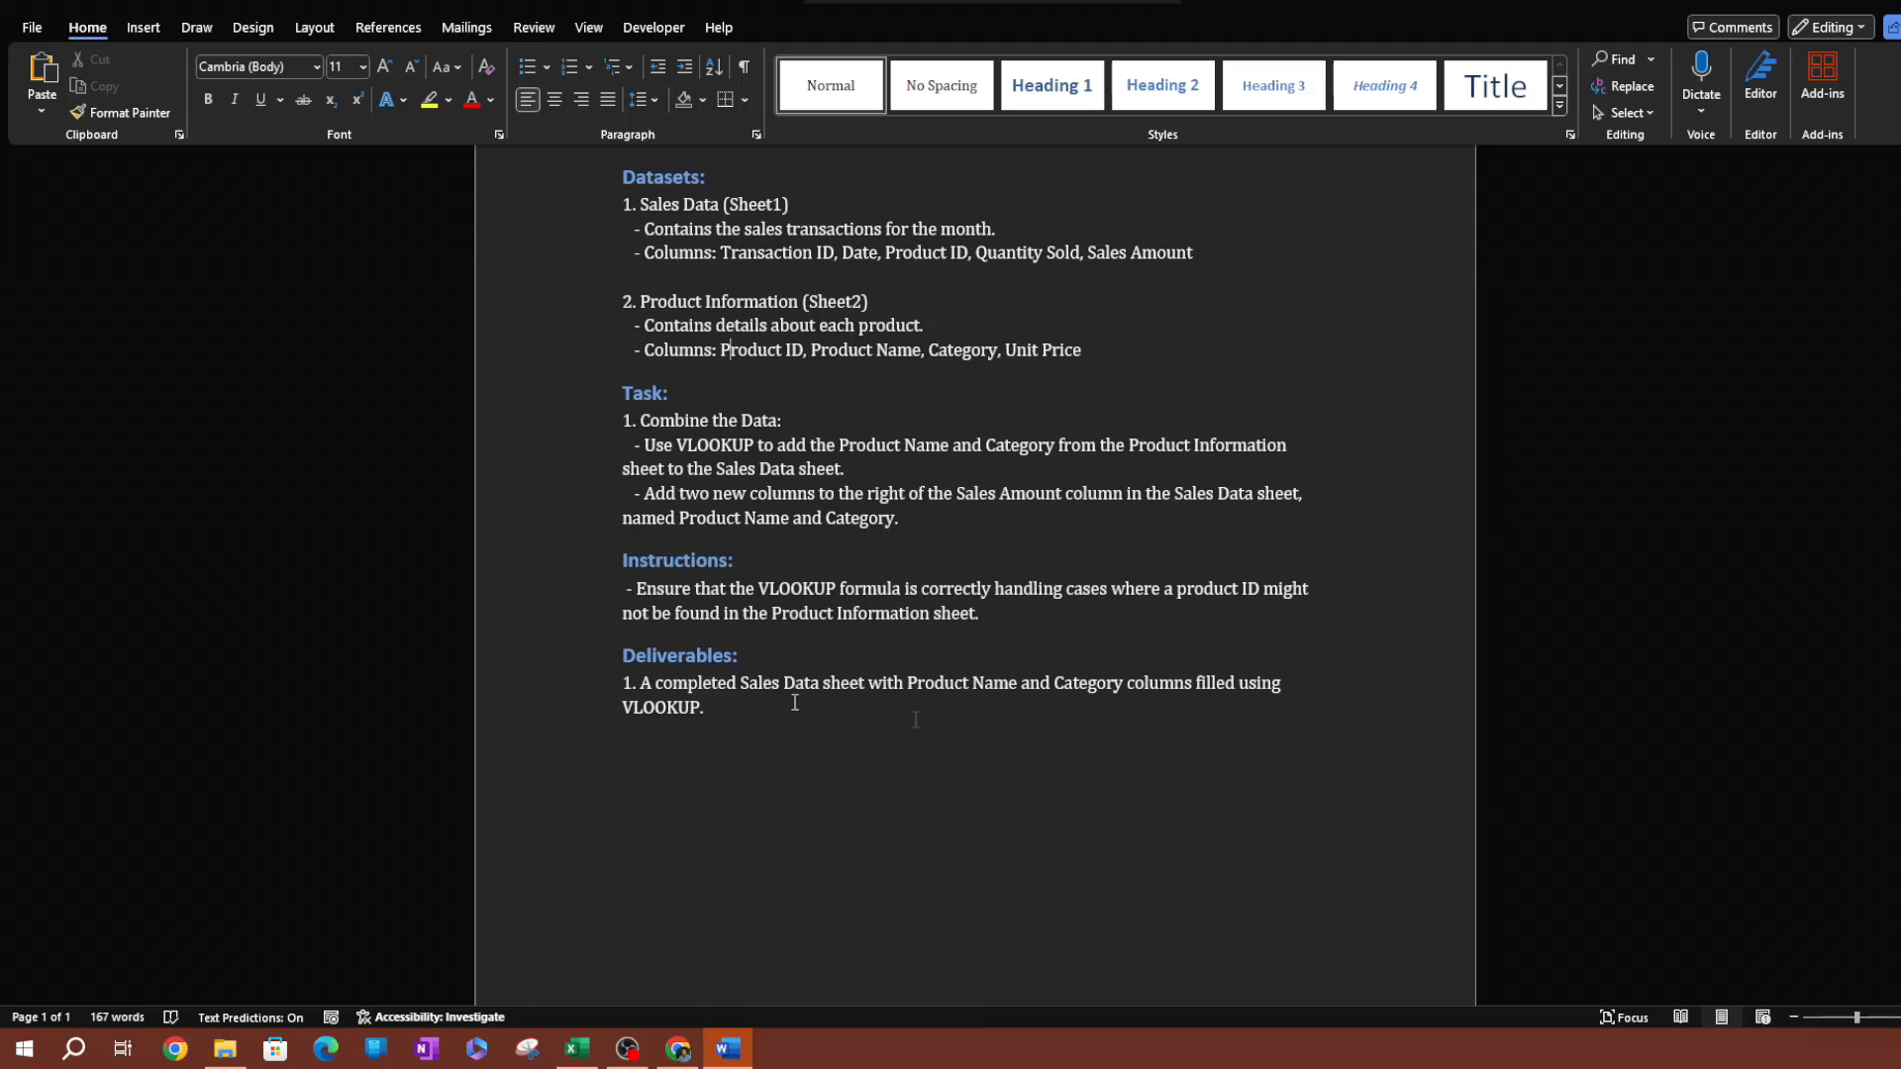
pyautogui.click(577, 1049)
pyautogui.click(569, 516)
pyautogui.click(729, 1049)
# Copy "Product Name" from the brief's Task section and paste it into cell F1 of the Sales Data sheet in Excel.
pyautogui.moveTo(839, 445); pyautogui.dragTo(942, 447)
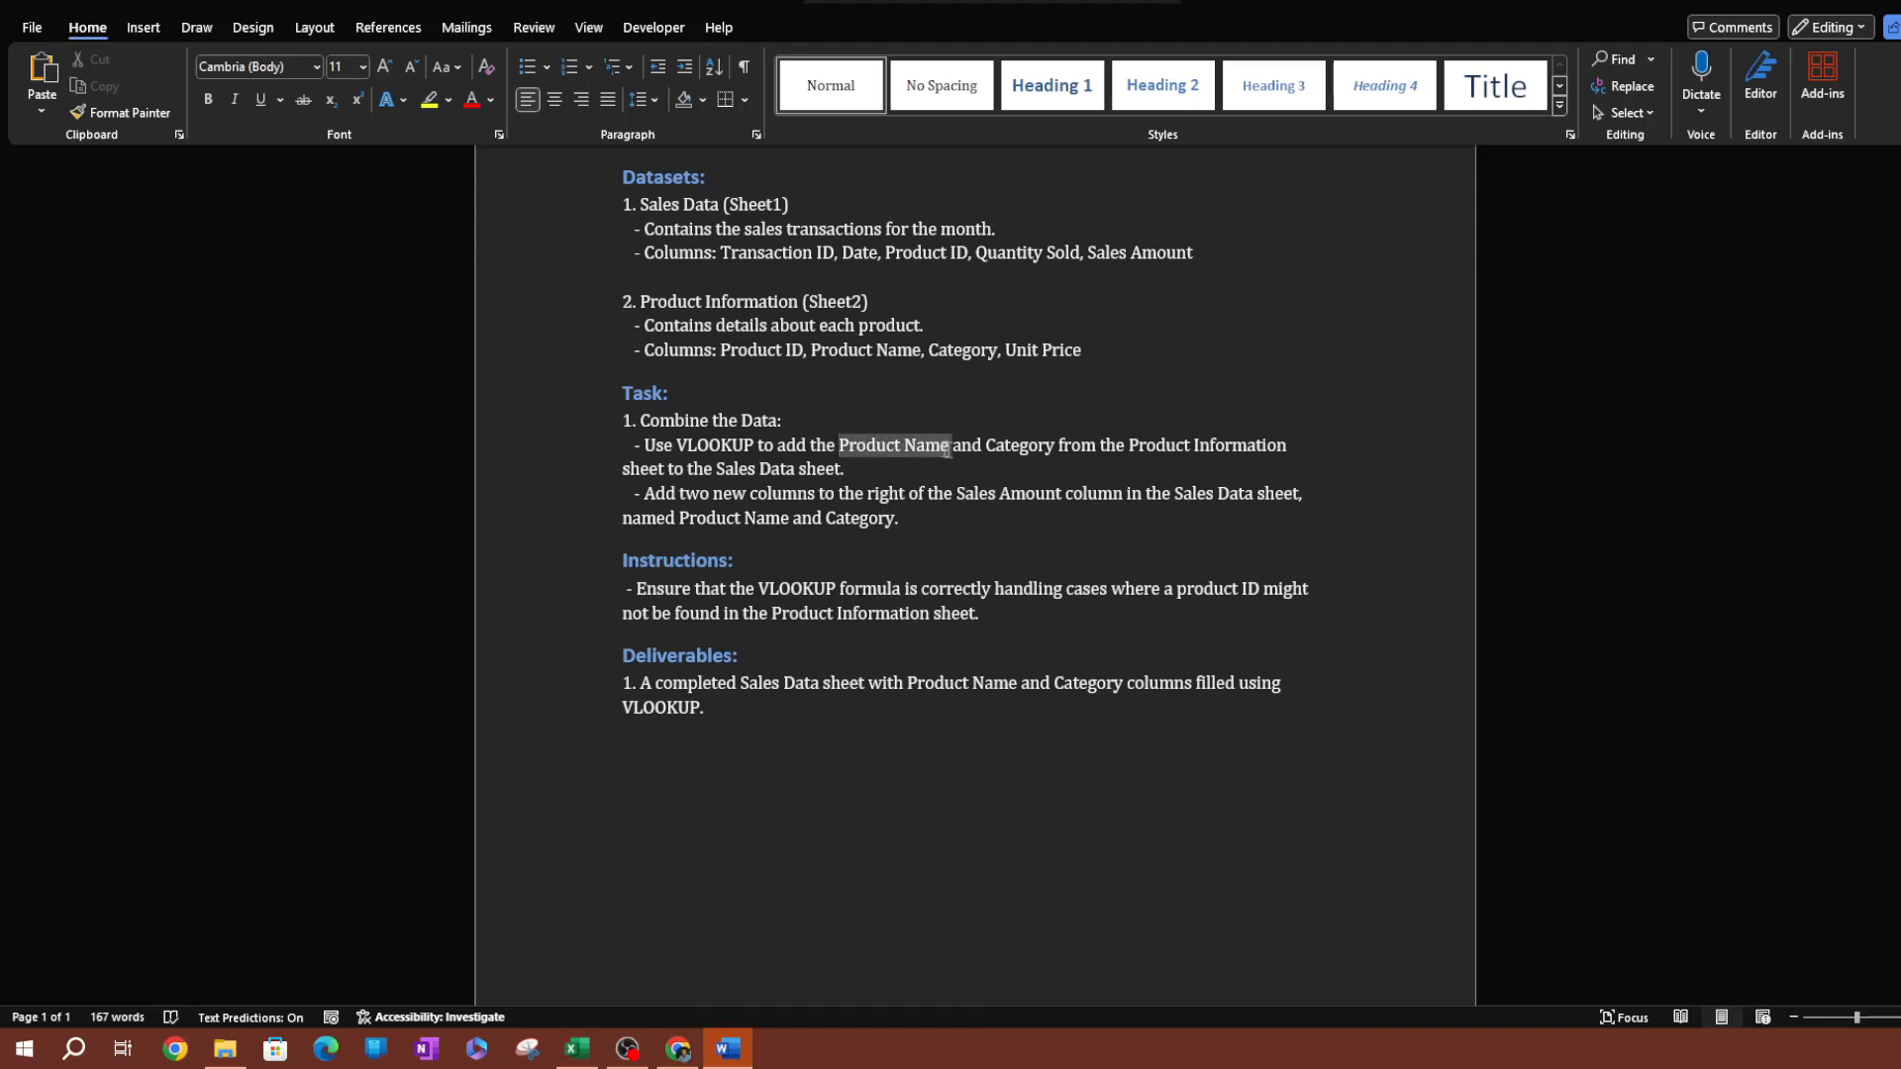
pyautogui.rightClick(936, 450)
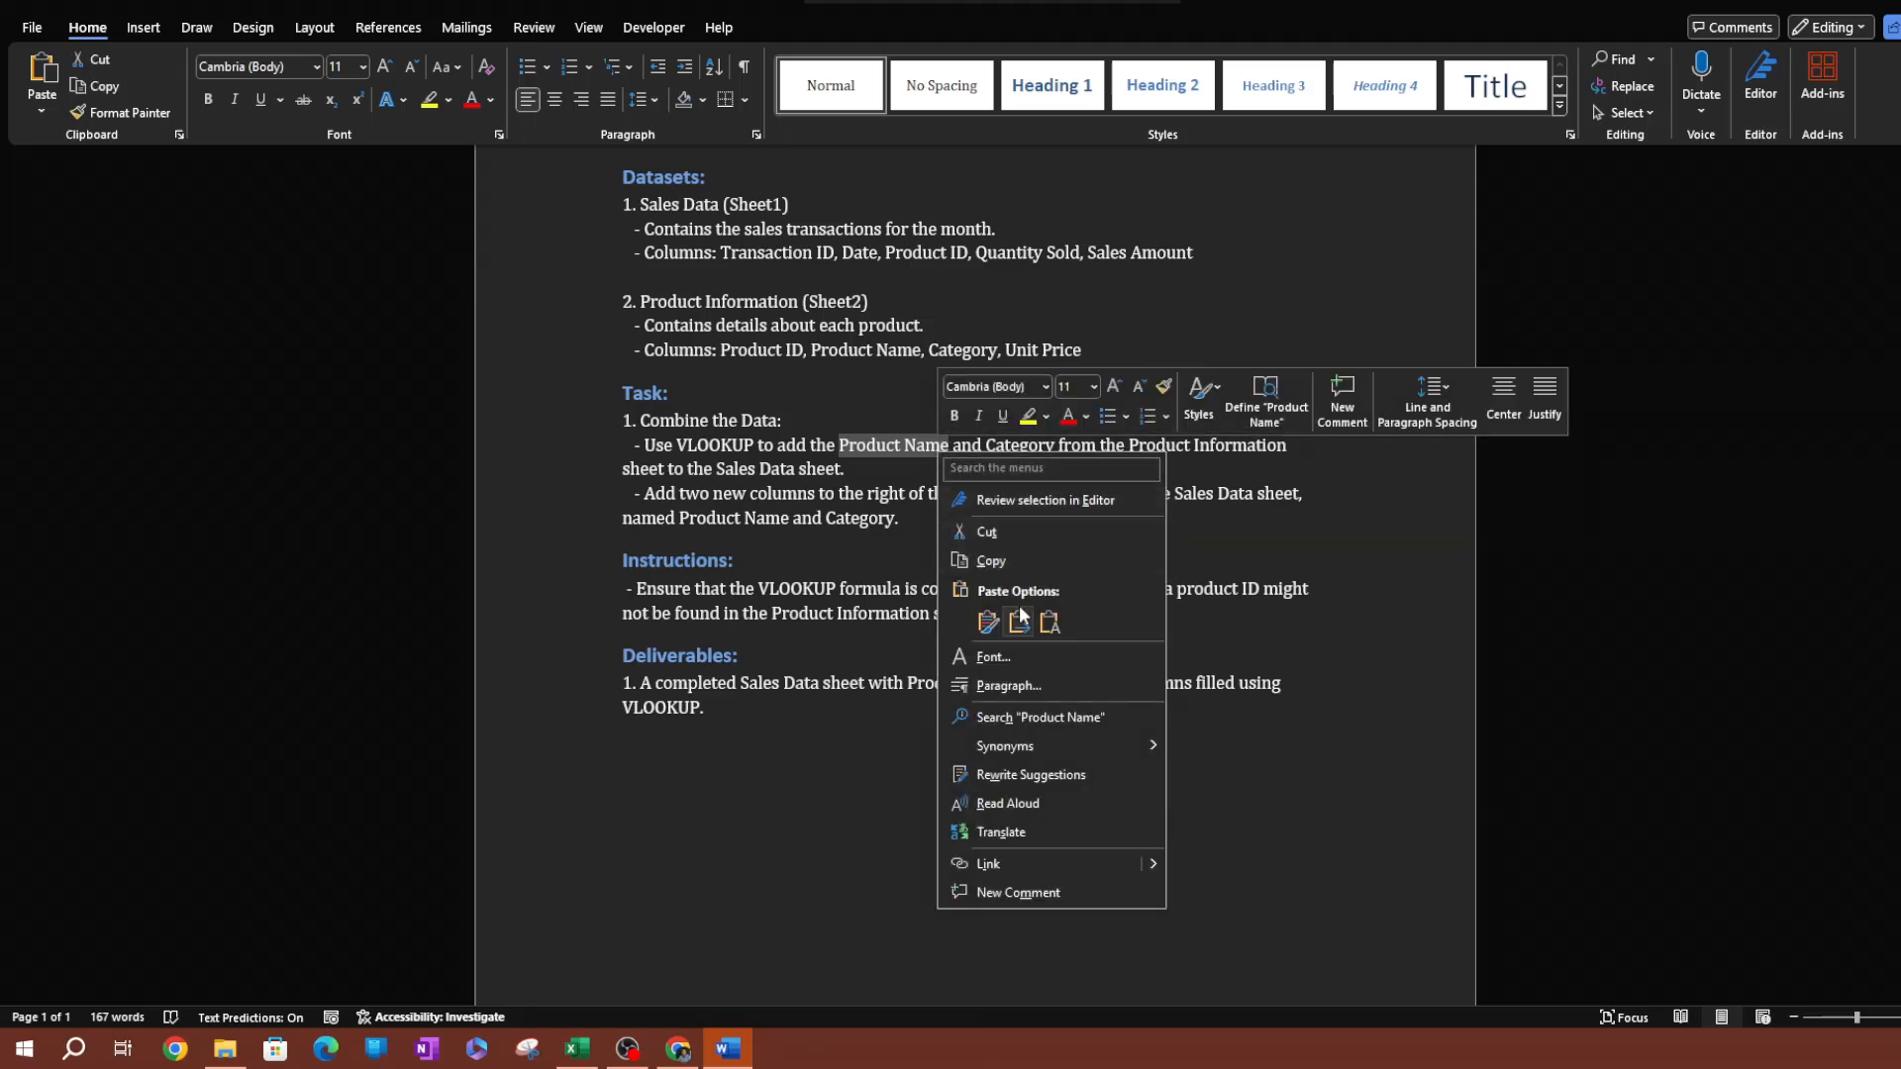
pyautogui.click(995, 561)
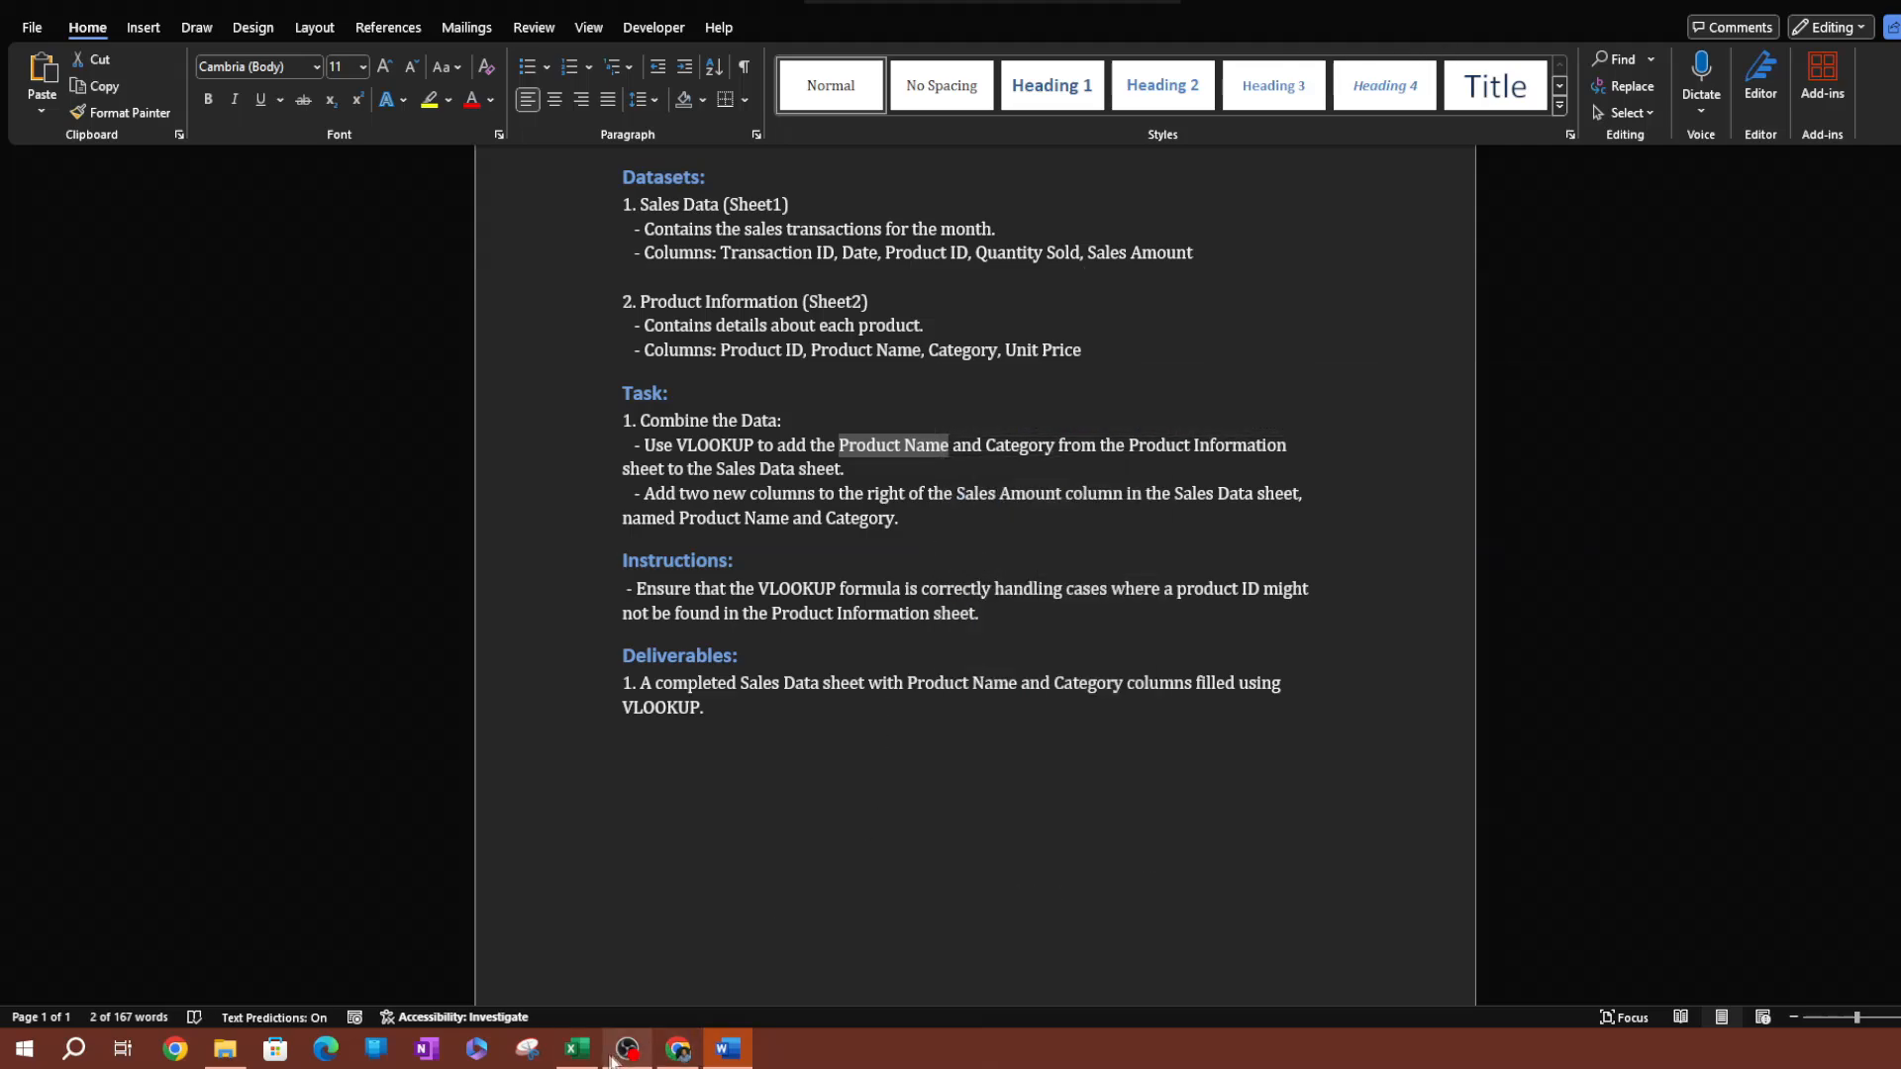
pyautogui.click(580, 1052)
pyautogui.click(607, 225)
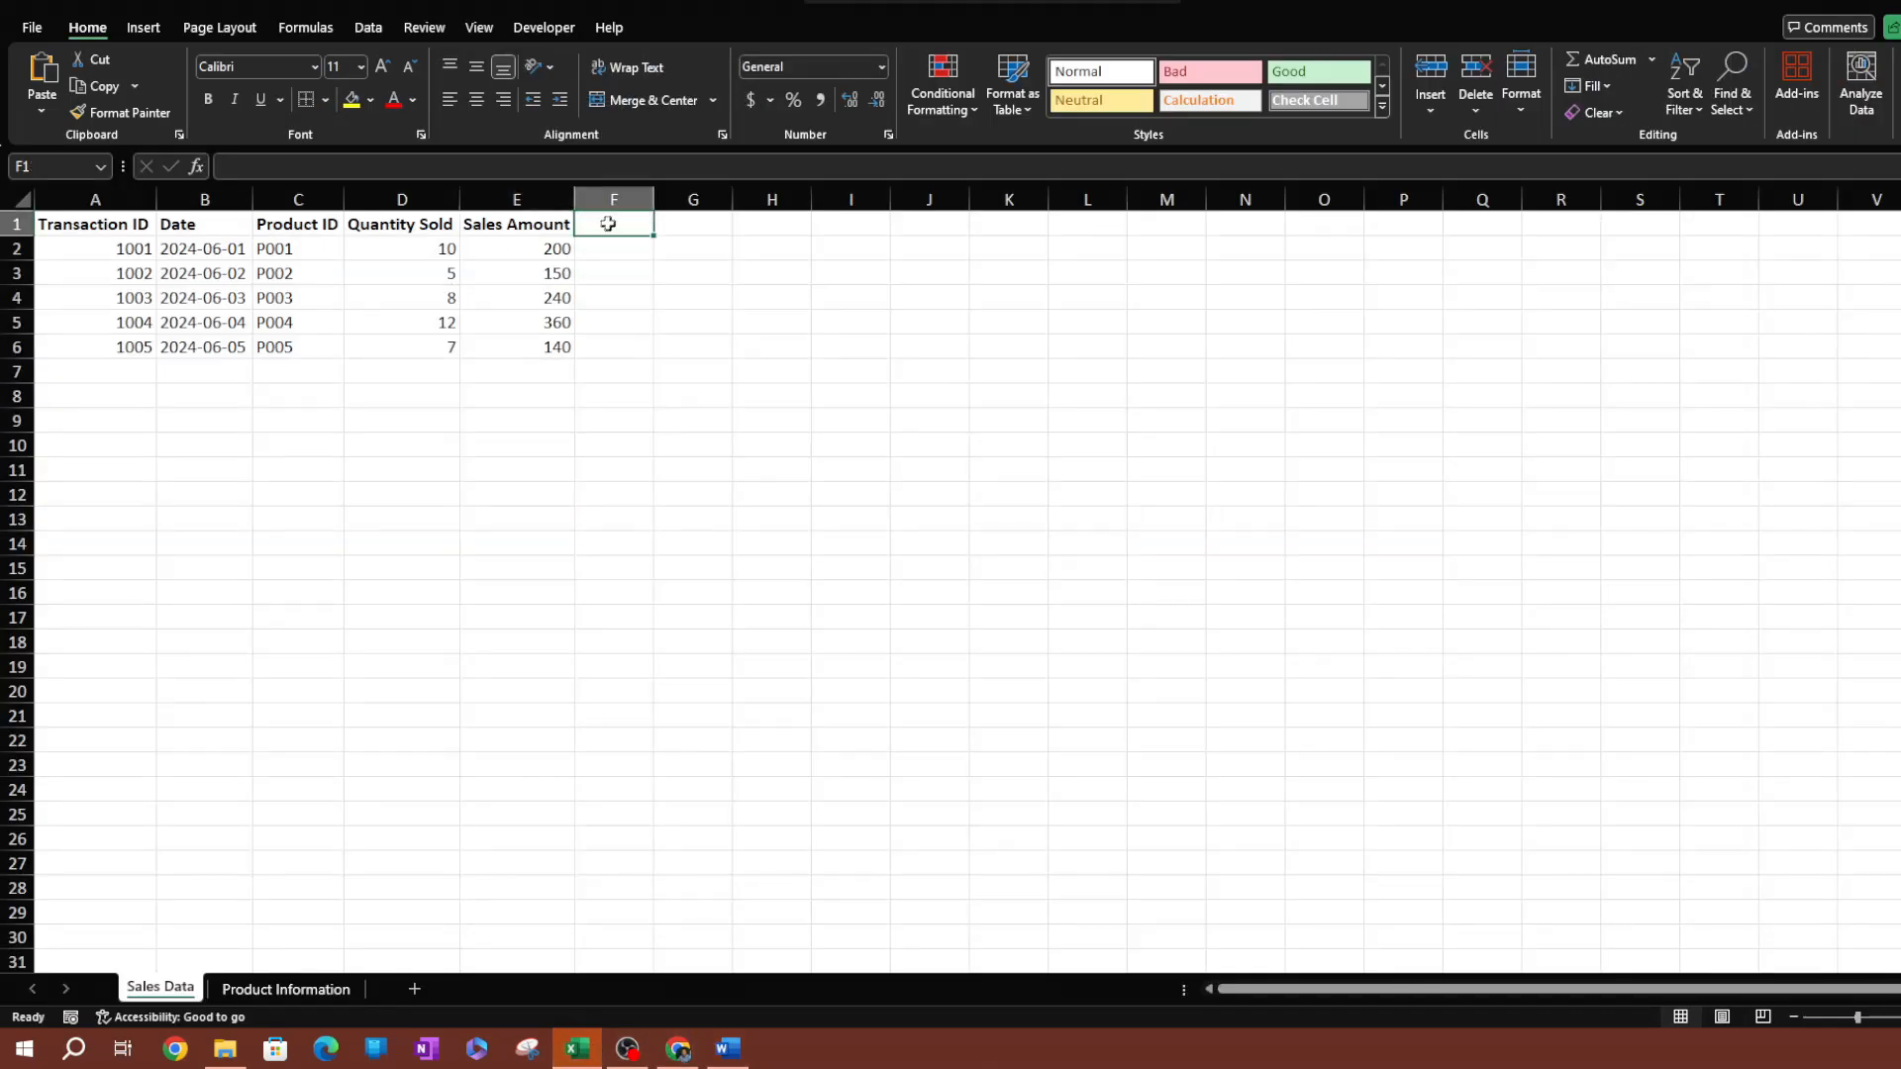
pyautogui.rightClick(607, 225)
pyautogui.click(700, 360)
pyautogui.click(692, 474)
# Enter the header "Category" in cell G1 of the Sales Data sheet.
pyautogui.click(698, 216)
pyautogui.write('Category')
pyautogui.press('Return')
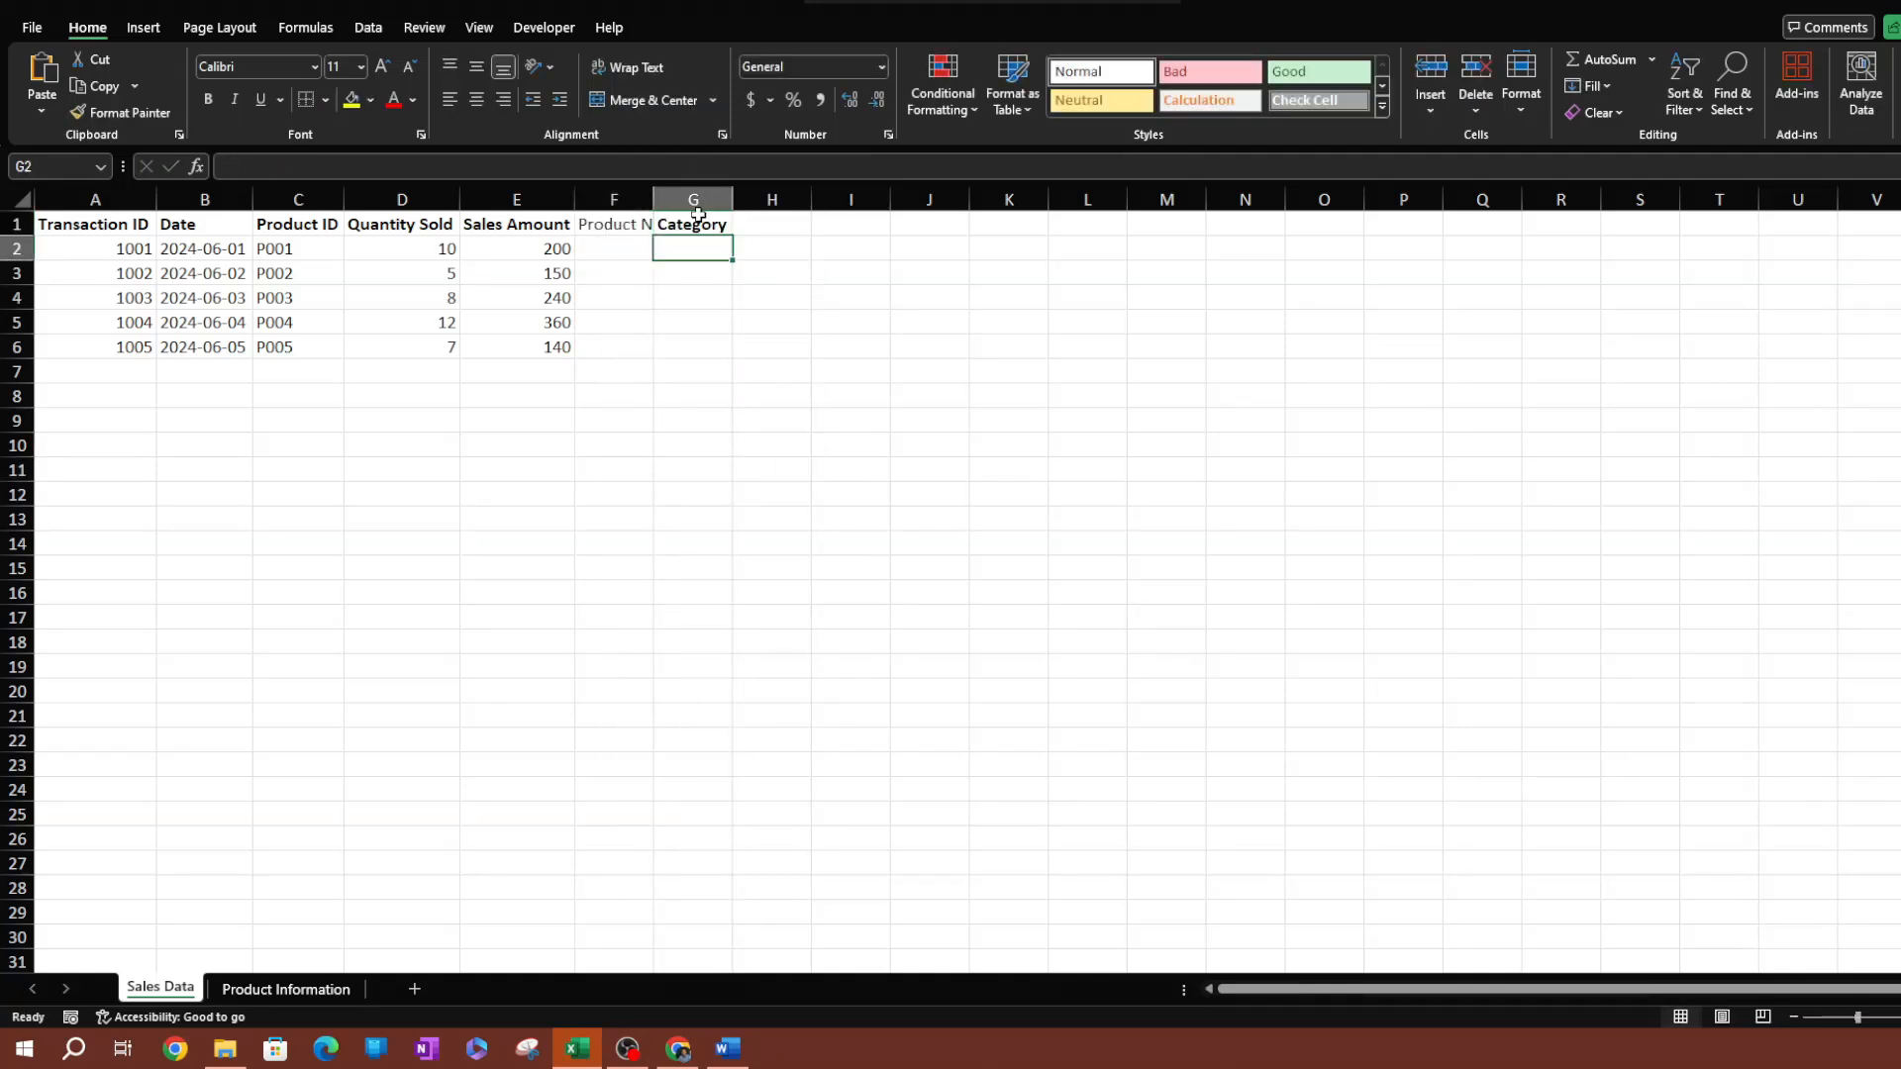
# Make the Product Name header in F1 bold and autofit the width of column F.
pyautogui.press('Up')
pyautogui.press('Left')
pyautogui.hotkey('ctrl', 'b')
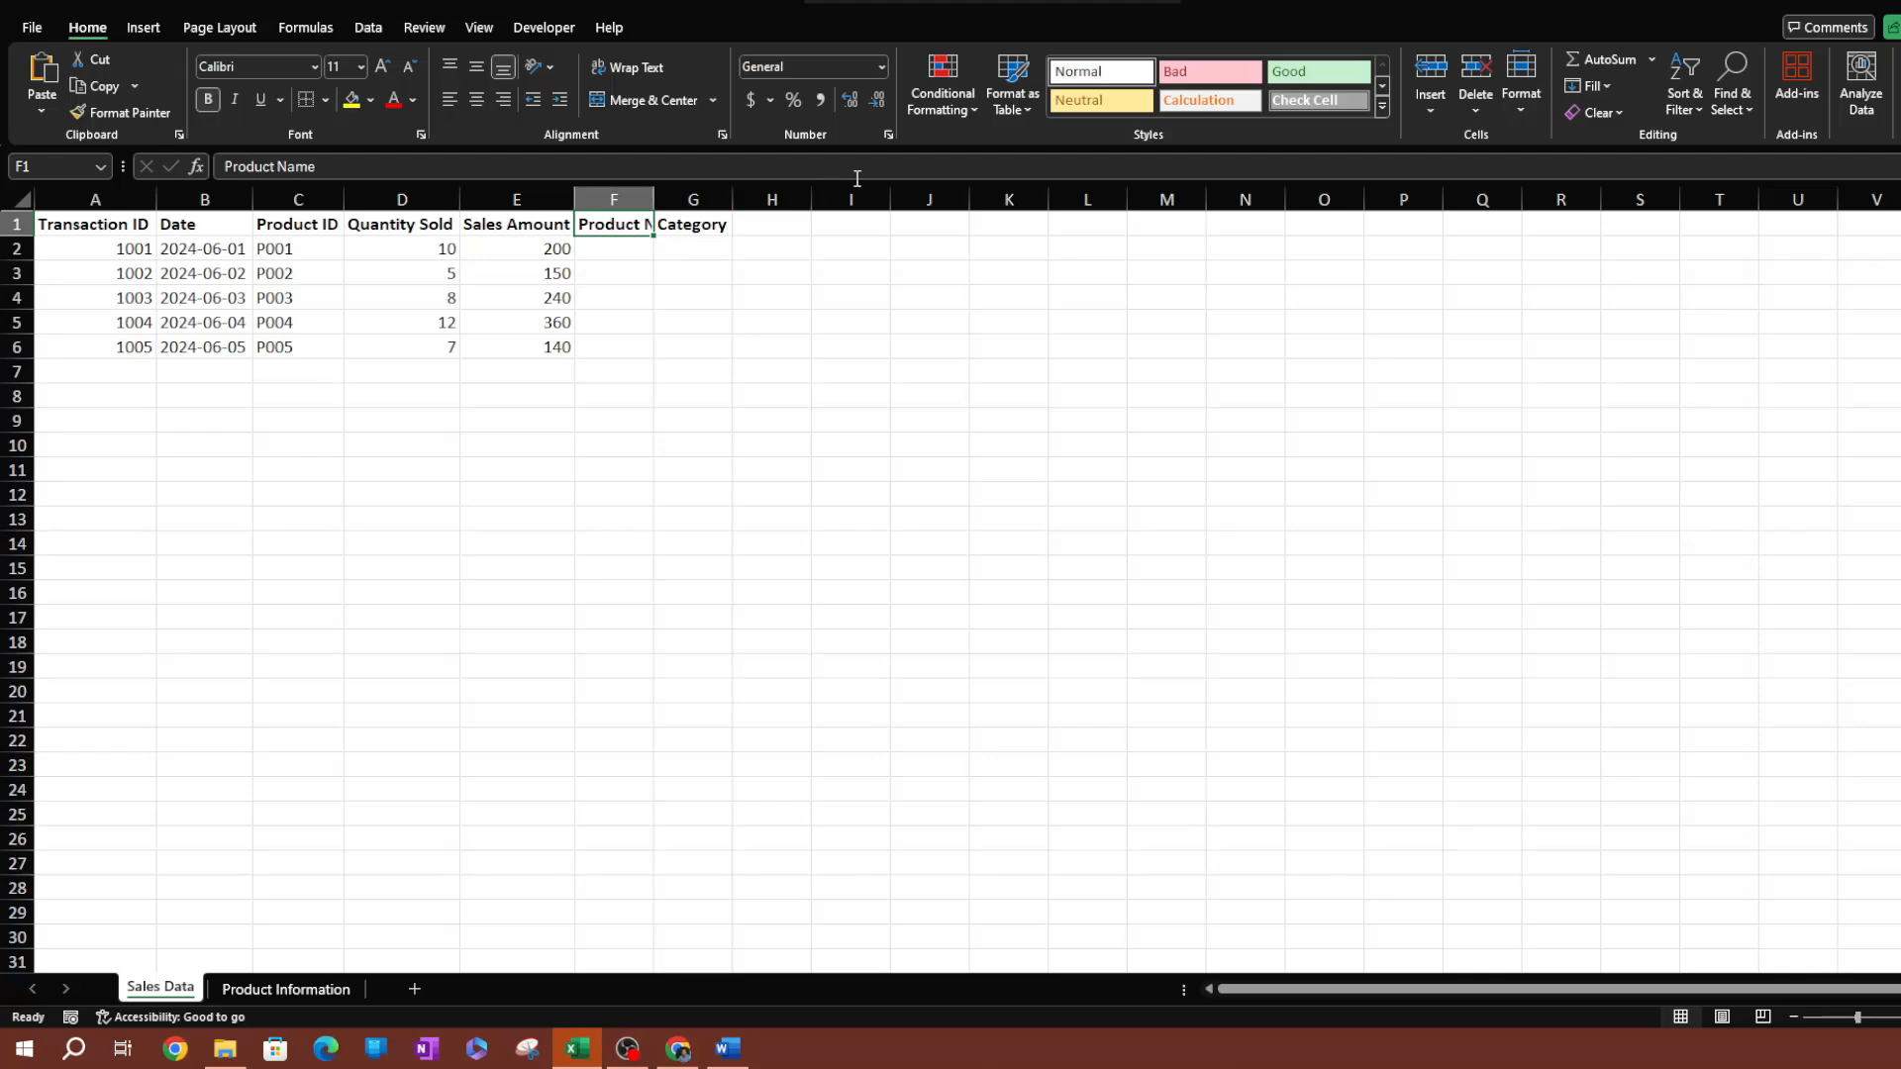
pyautogui.doubleClick(655, 196)
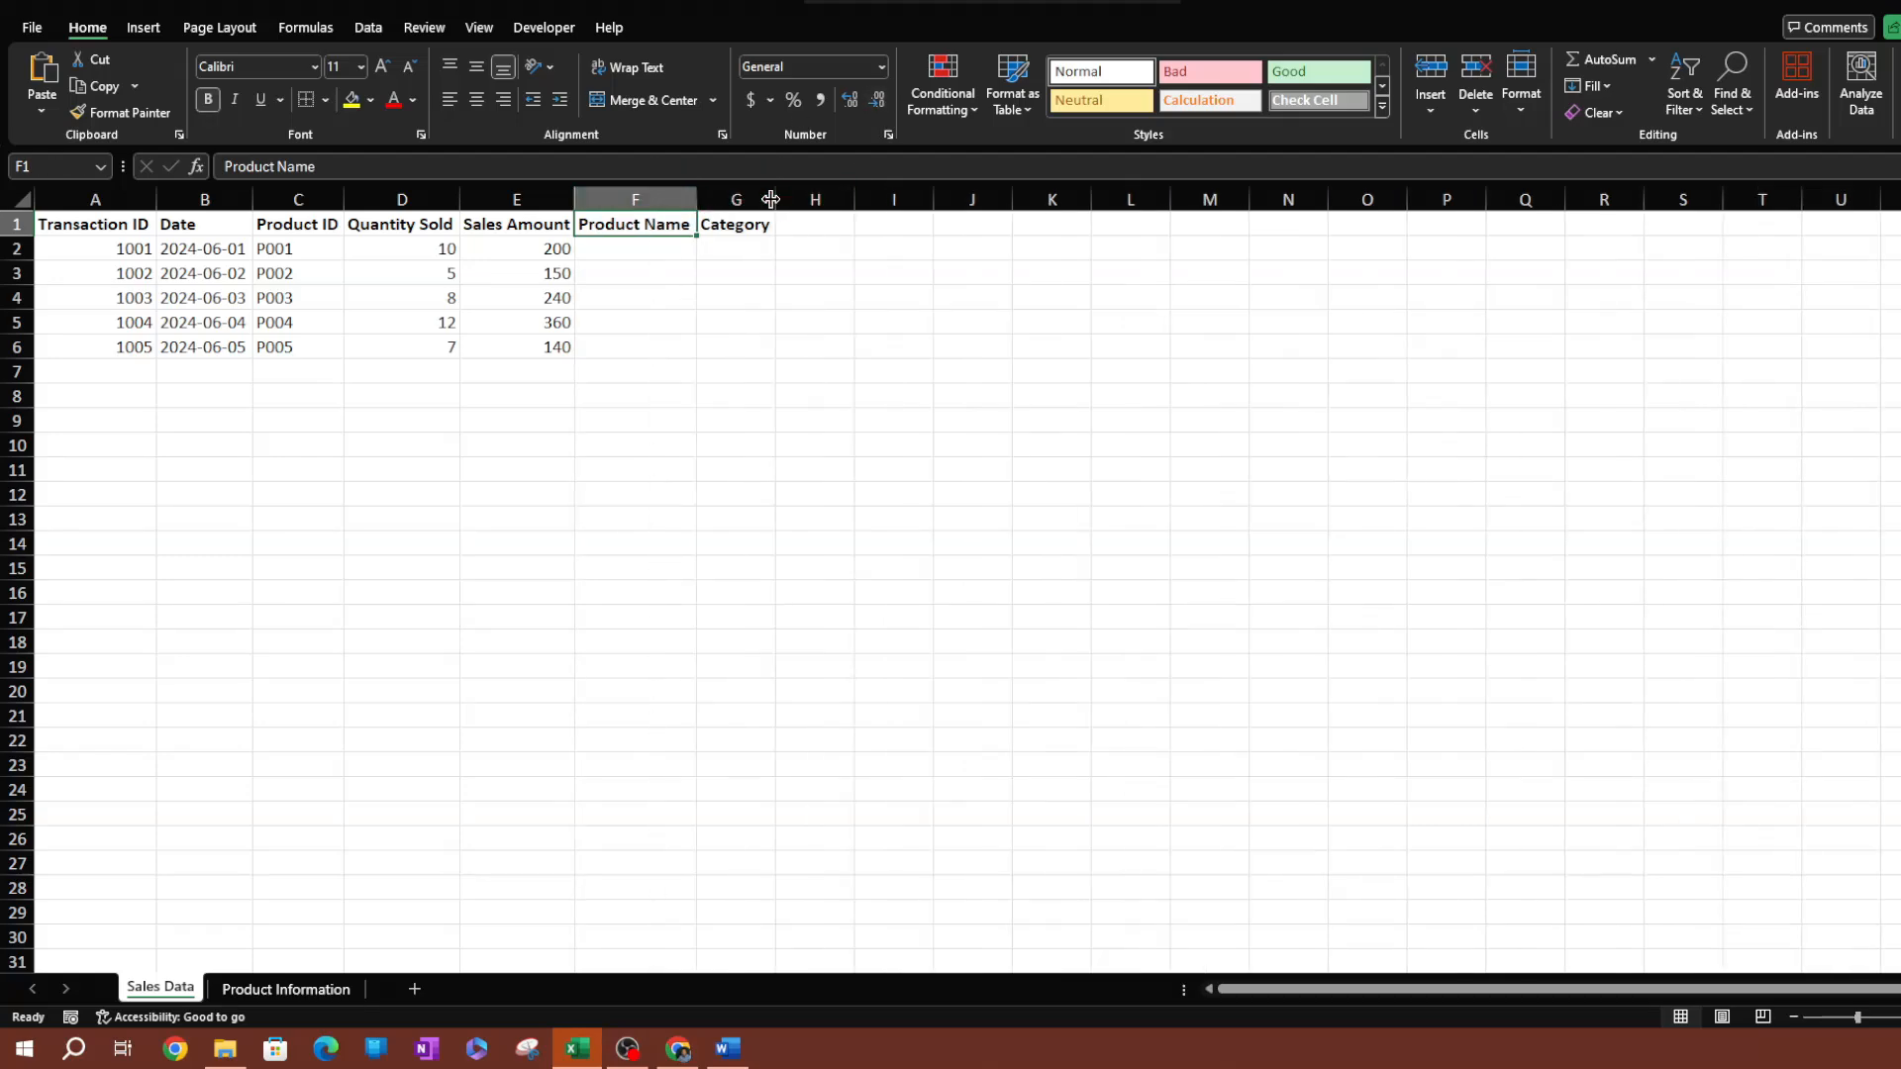
# Examine the Product Name and Category columns on the Product Information sheet against the new Sales Data headers.
pyautogui.scroll(3, 700, 306)
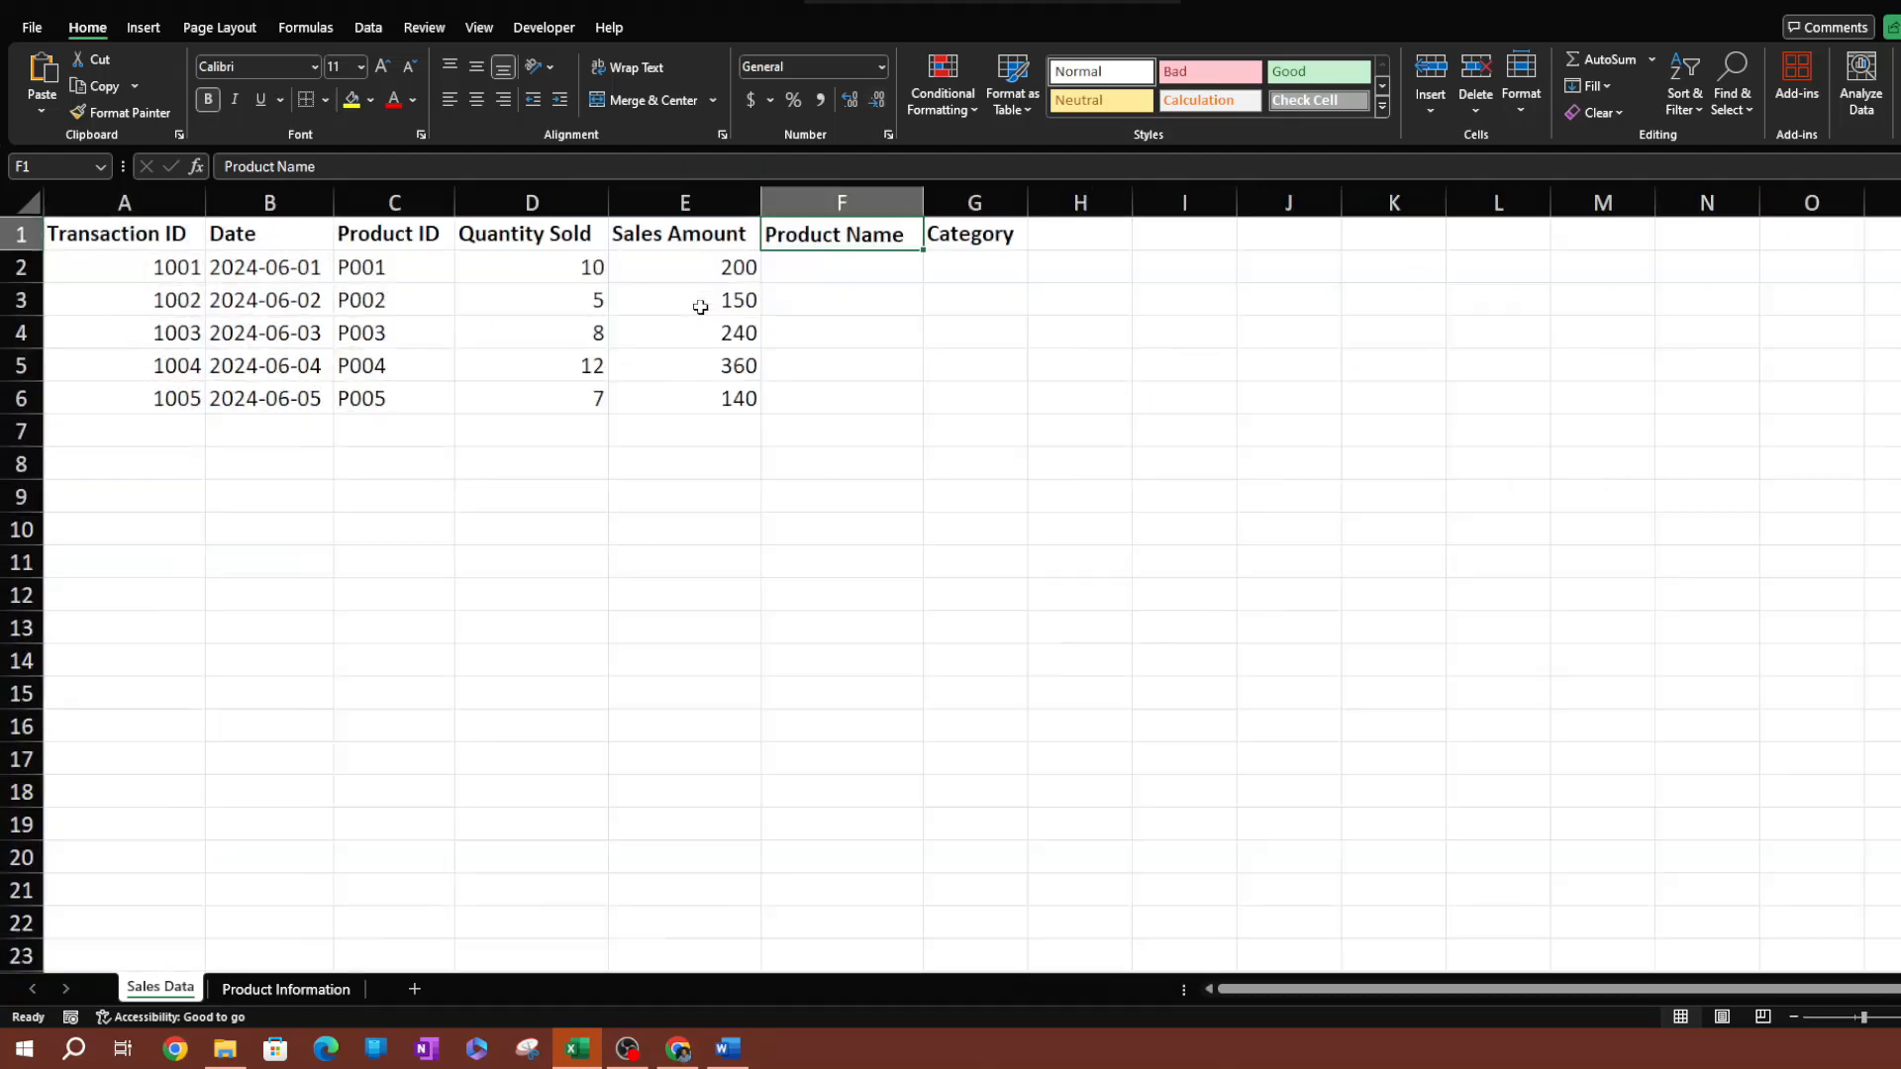
pyautogui.click(343, 495)
pyautogui.click(907, 379)
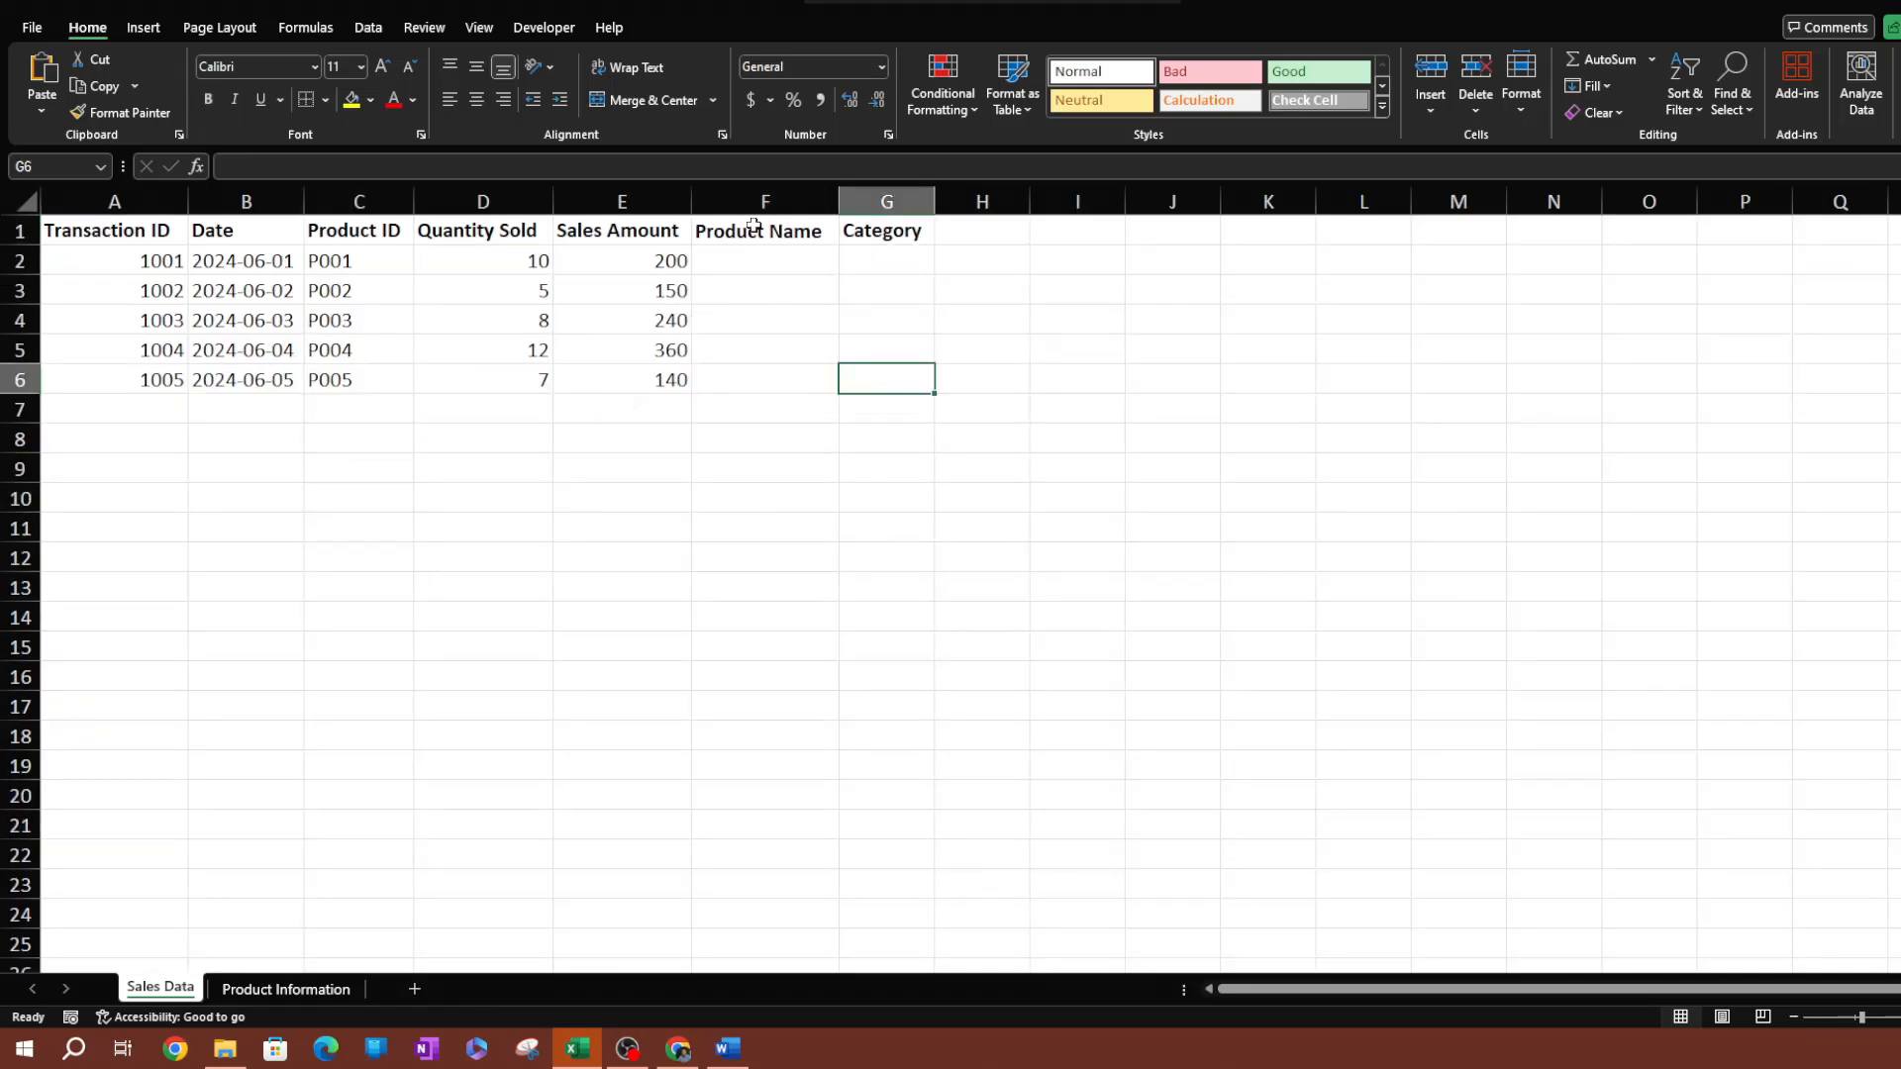
pyautogui.click(299, 992)
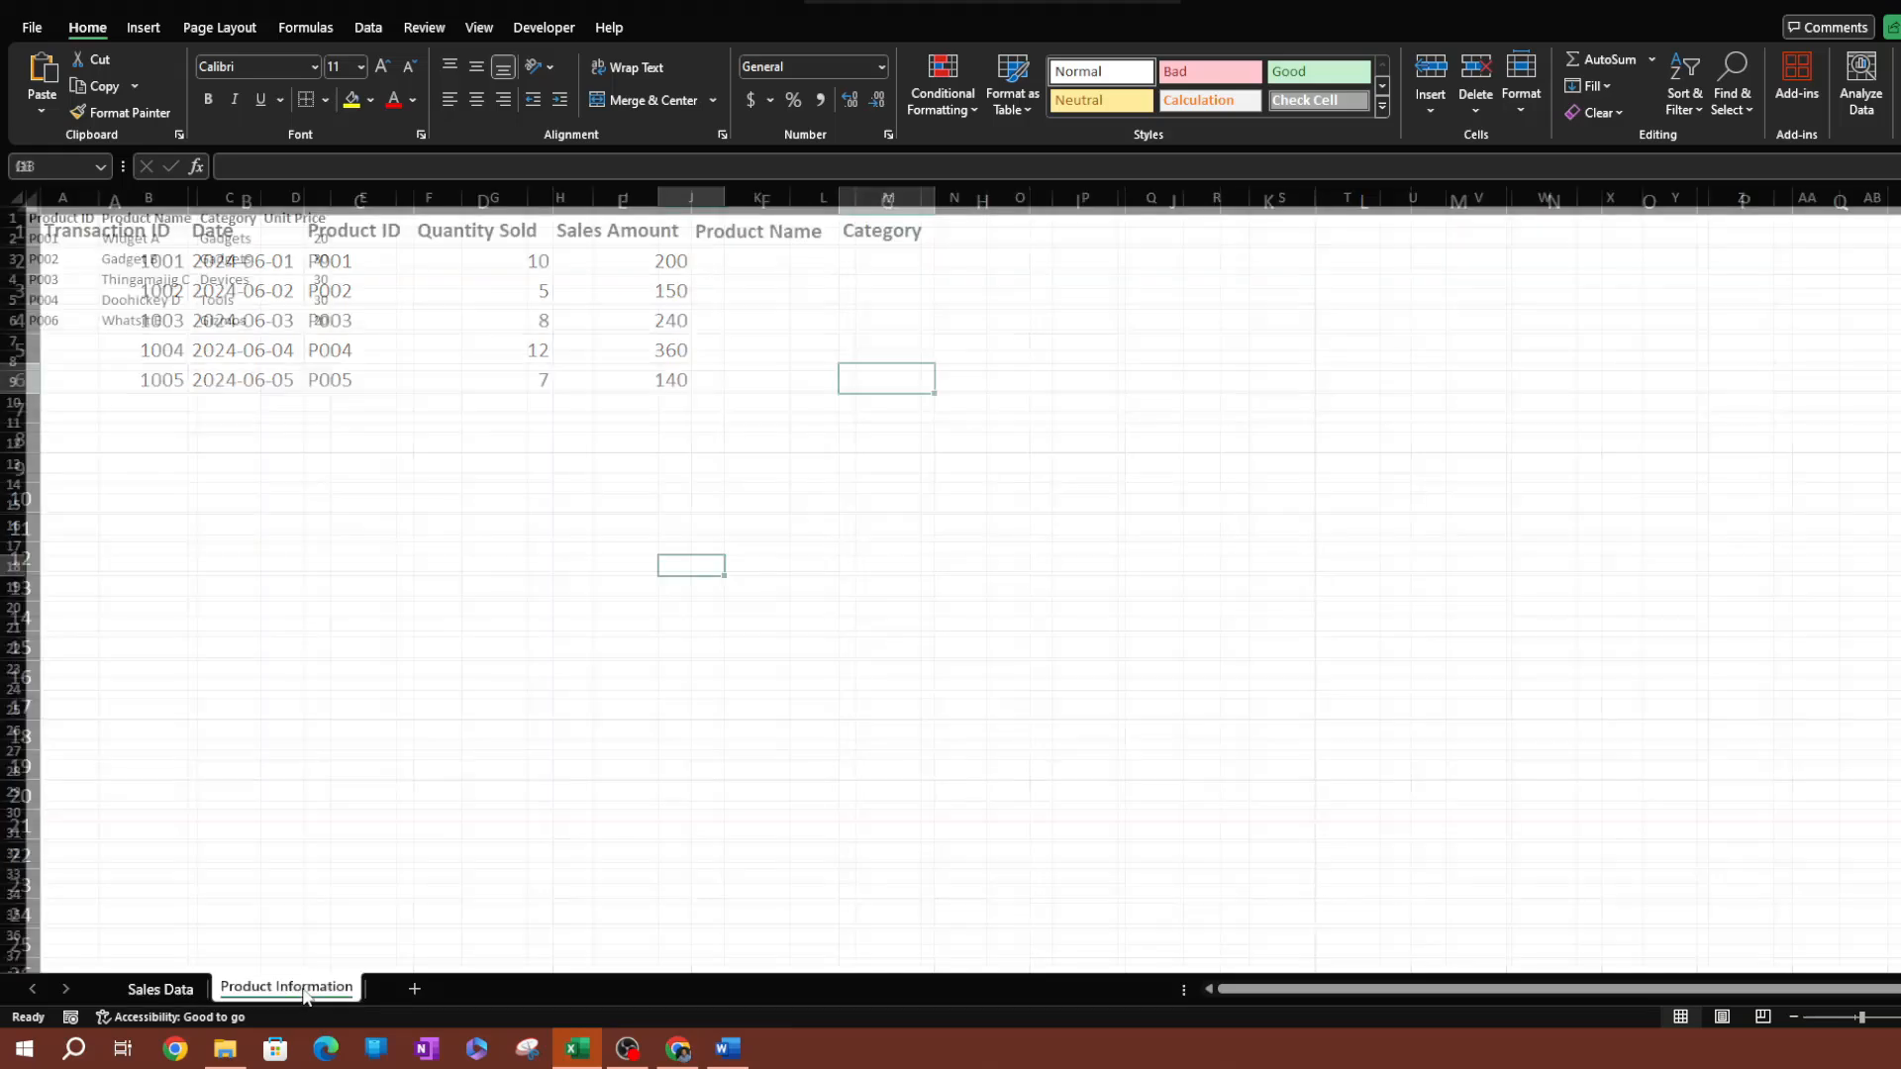
pyautogui.click(273, 402)
pyautogui.click(145, 198)
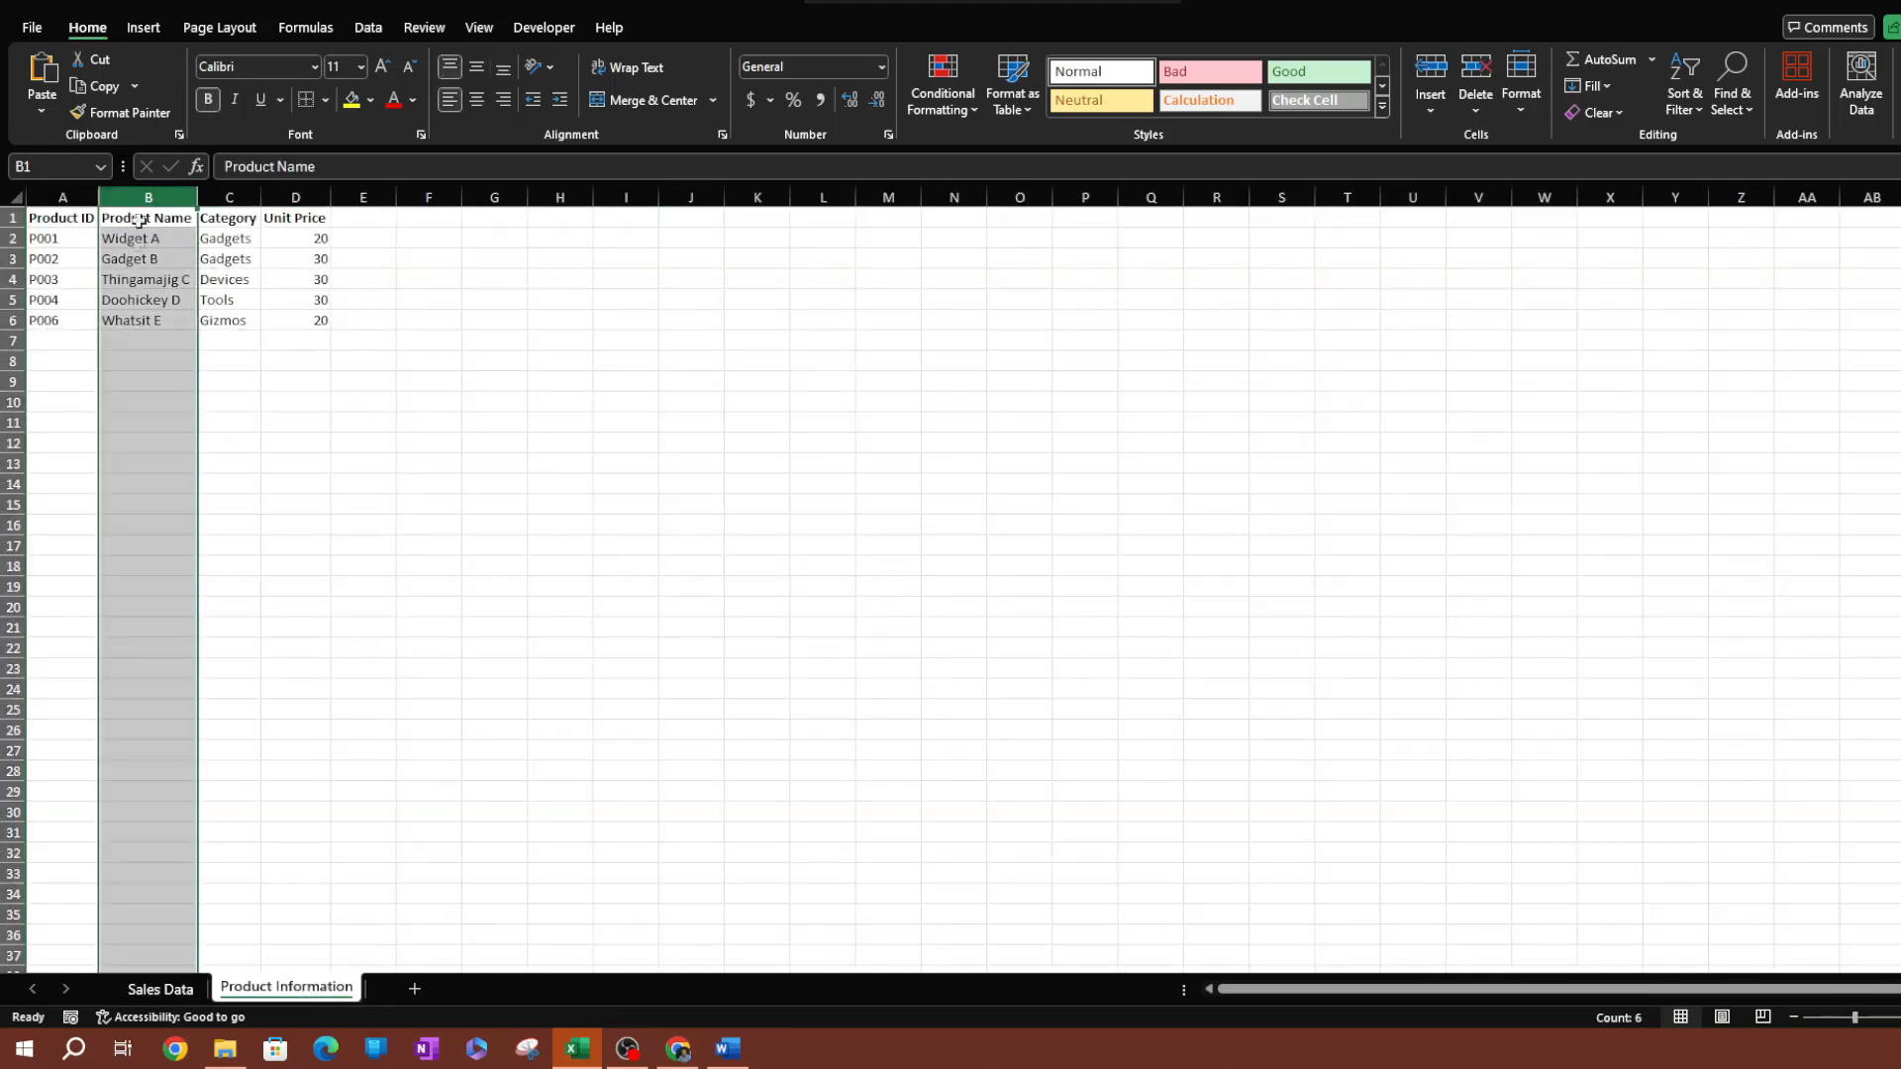
pyautogui.click(160, 988)
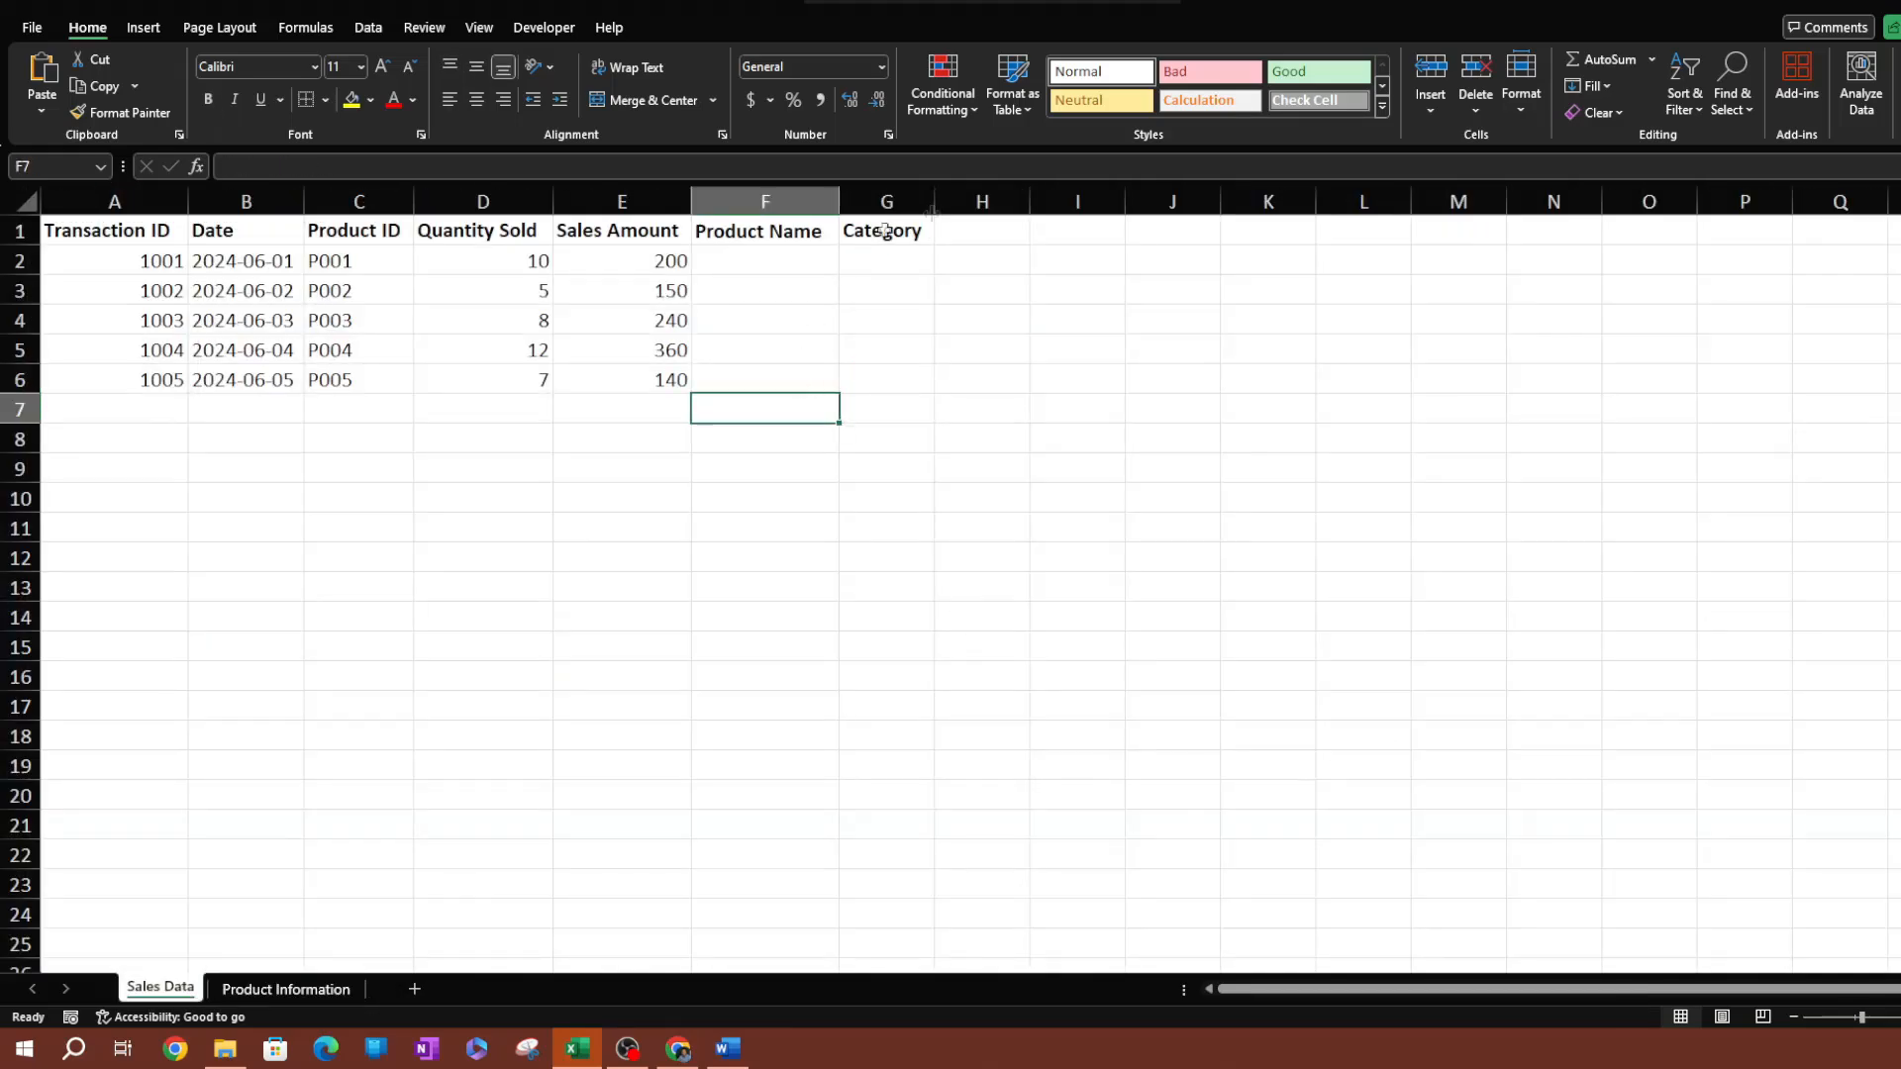
pyautogui.click(287, 989)
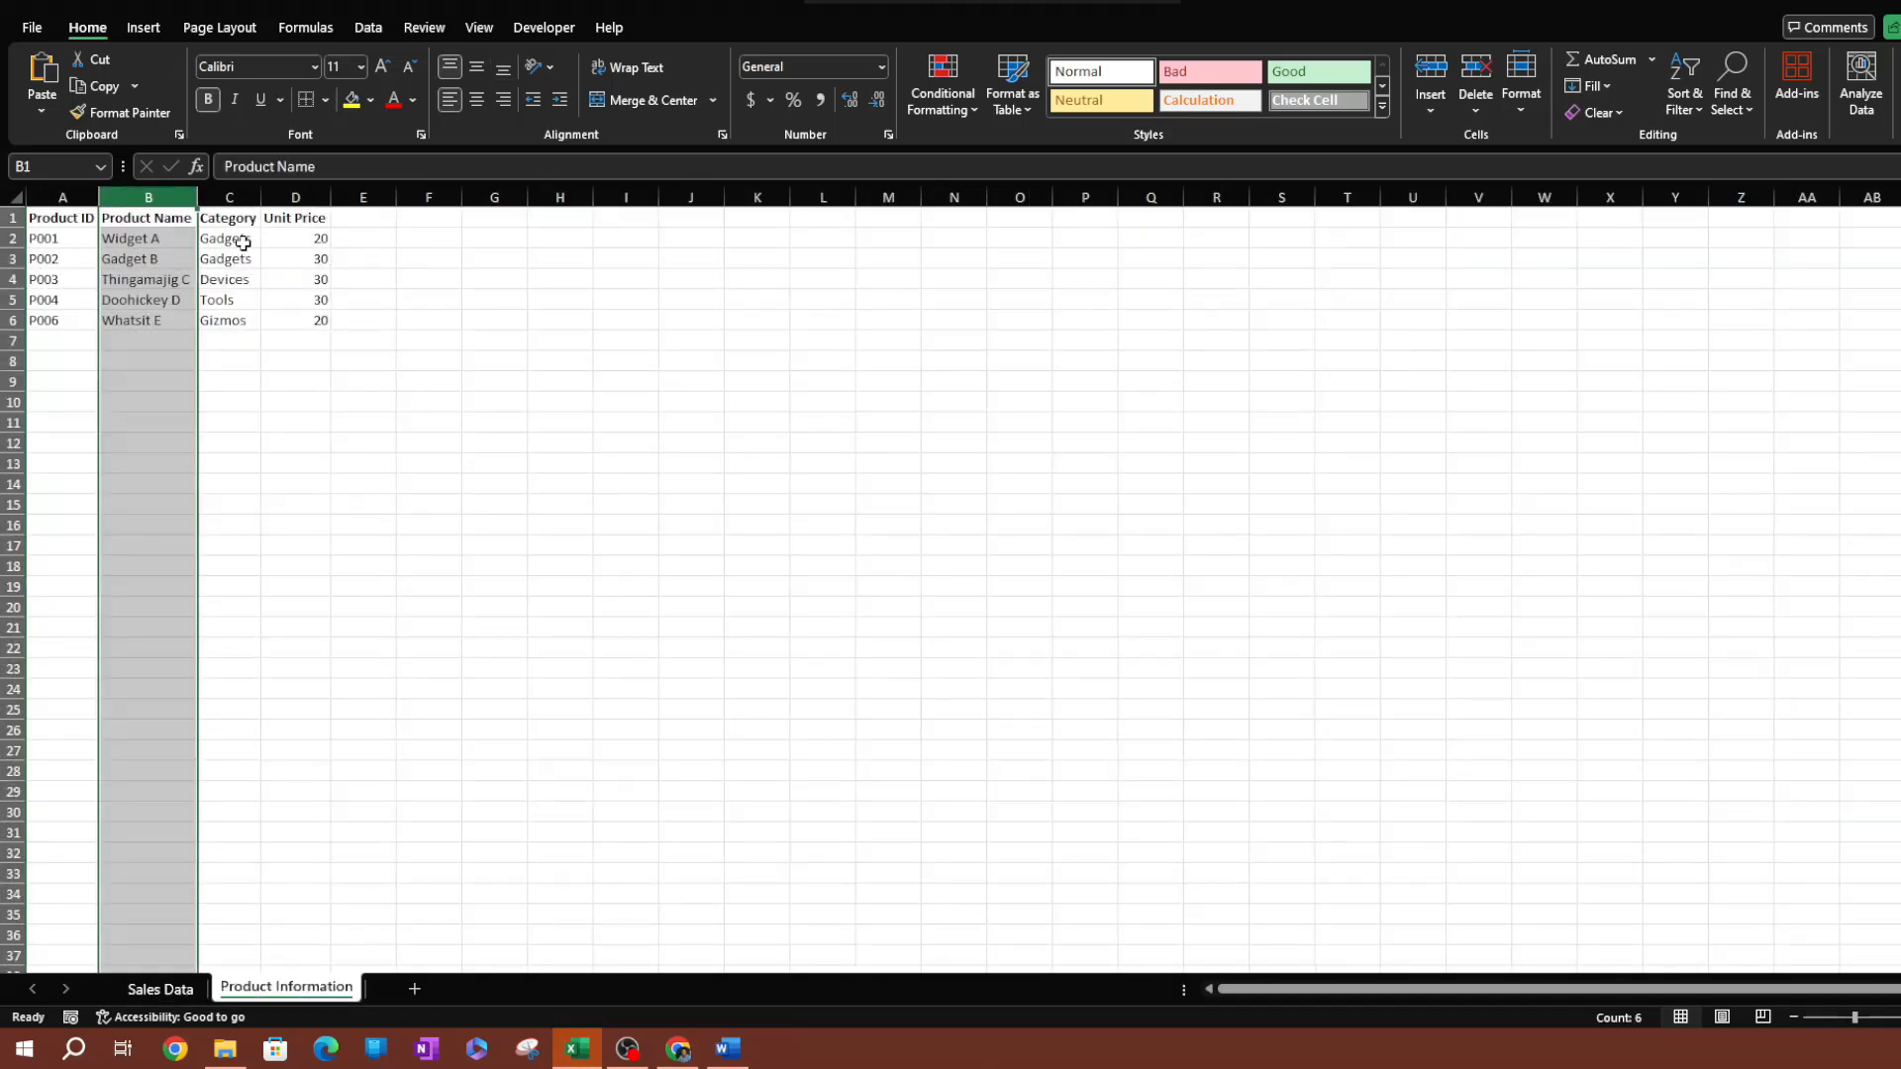
pyautogui.click(230, 198)
pyautogui.keyDown('ctrl'); pyautogui.scroll(4, 517, 553); pyautogui.keyUp('ctrl')
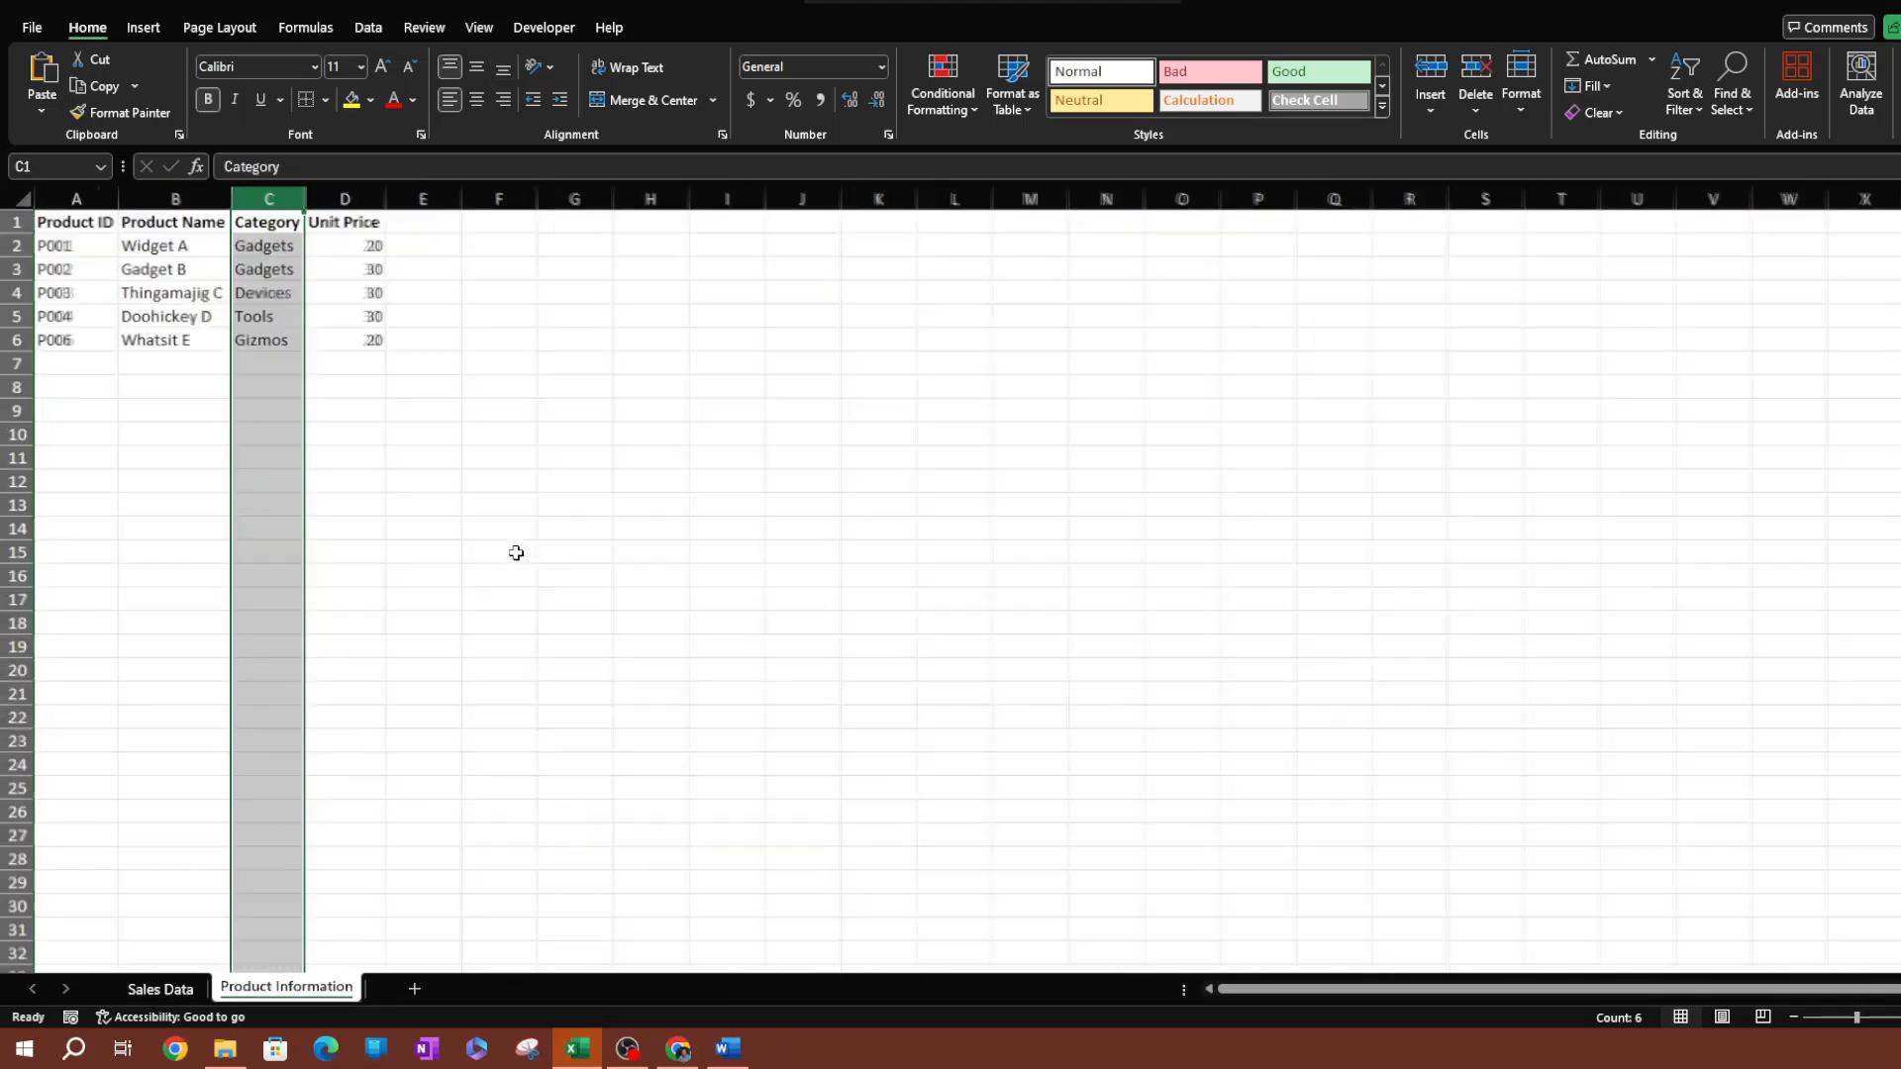
pyautogui.click(857, 623)
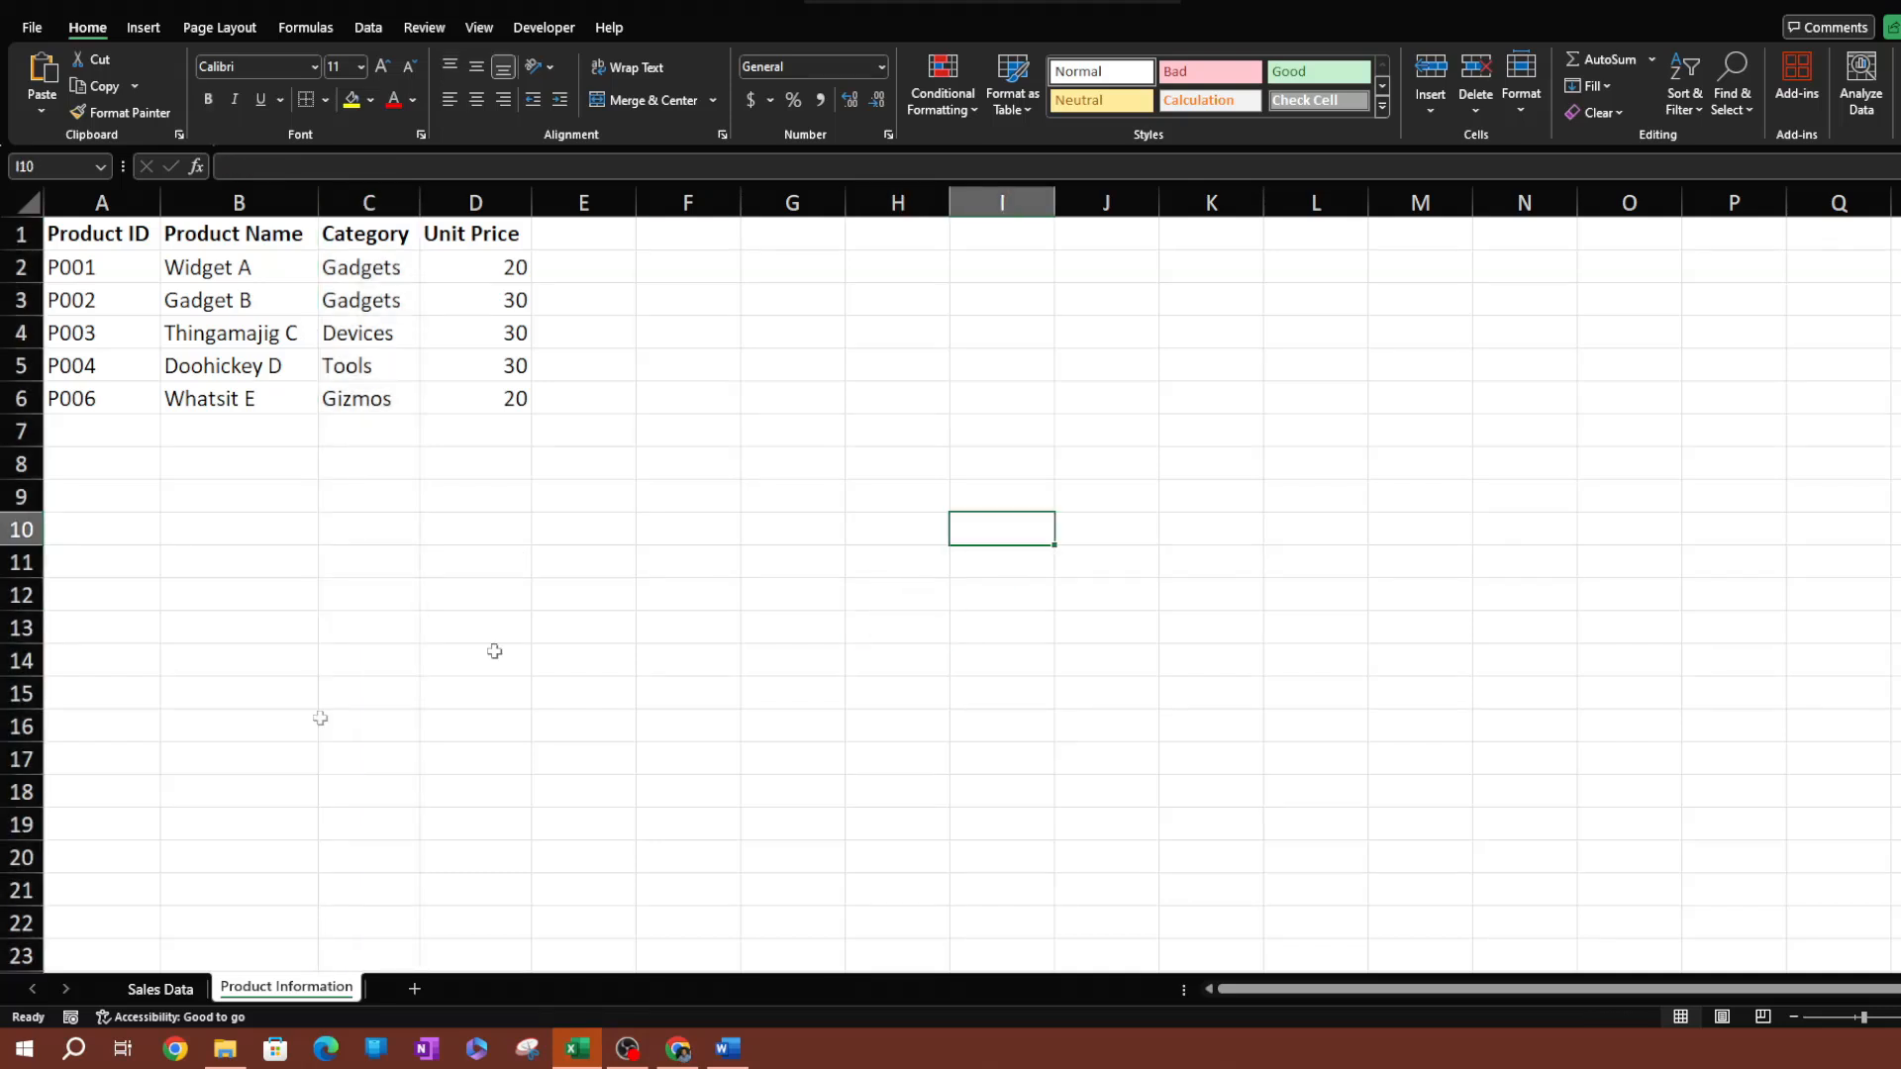
# Enter =VLOOKUP(C2,'Product Information'!A:C,2,0) in cell F2 of the Sales Data sheet.
pyautogui.click(160, 988)
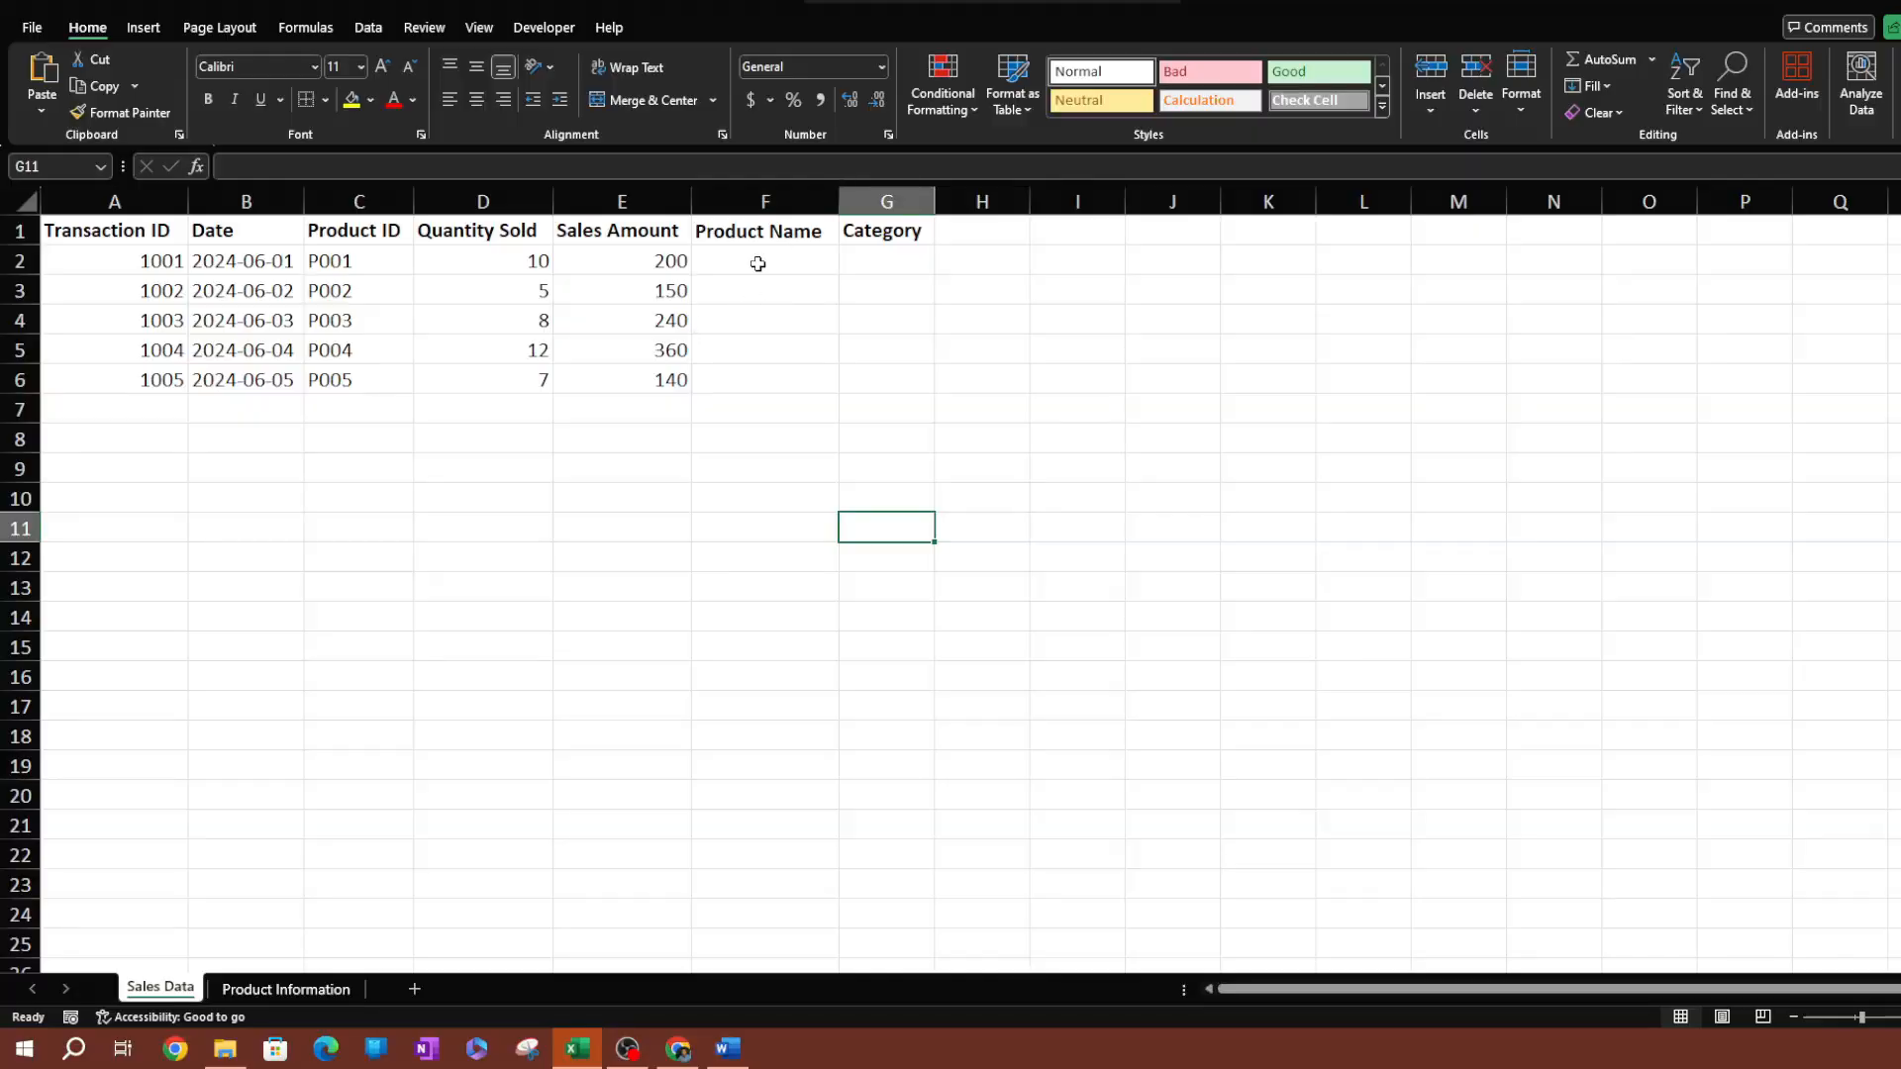
pyautogui.click(757, 265)
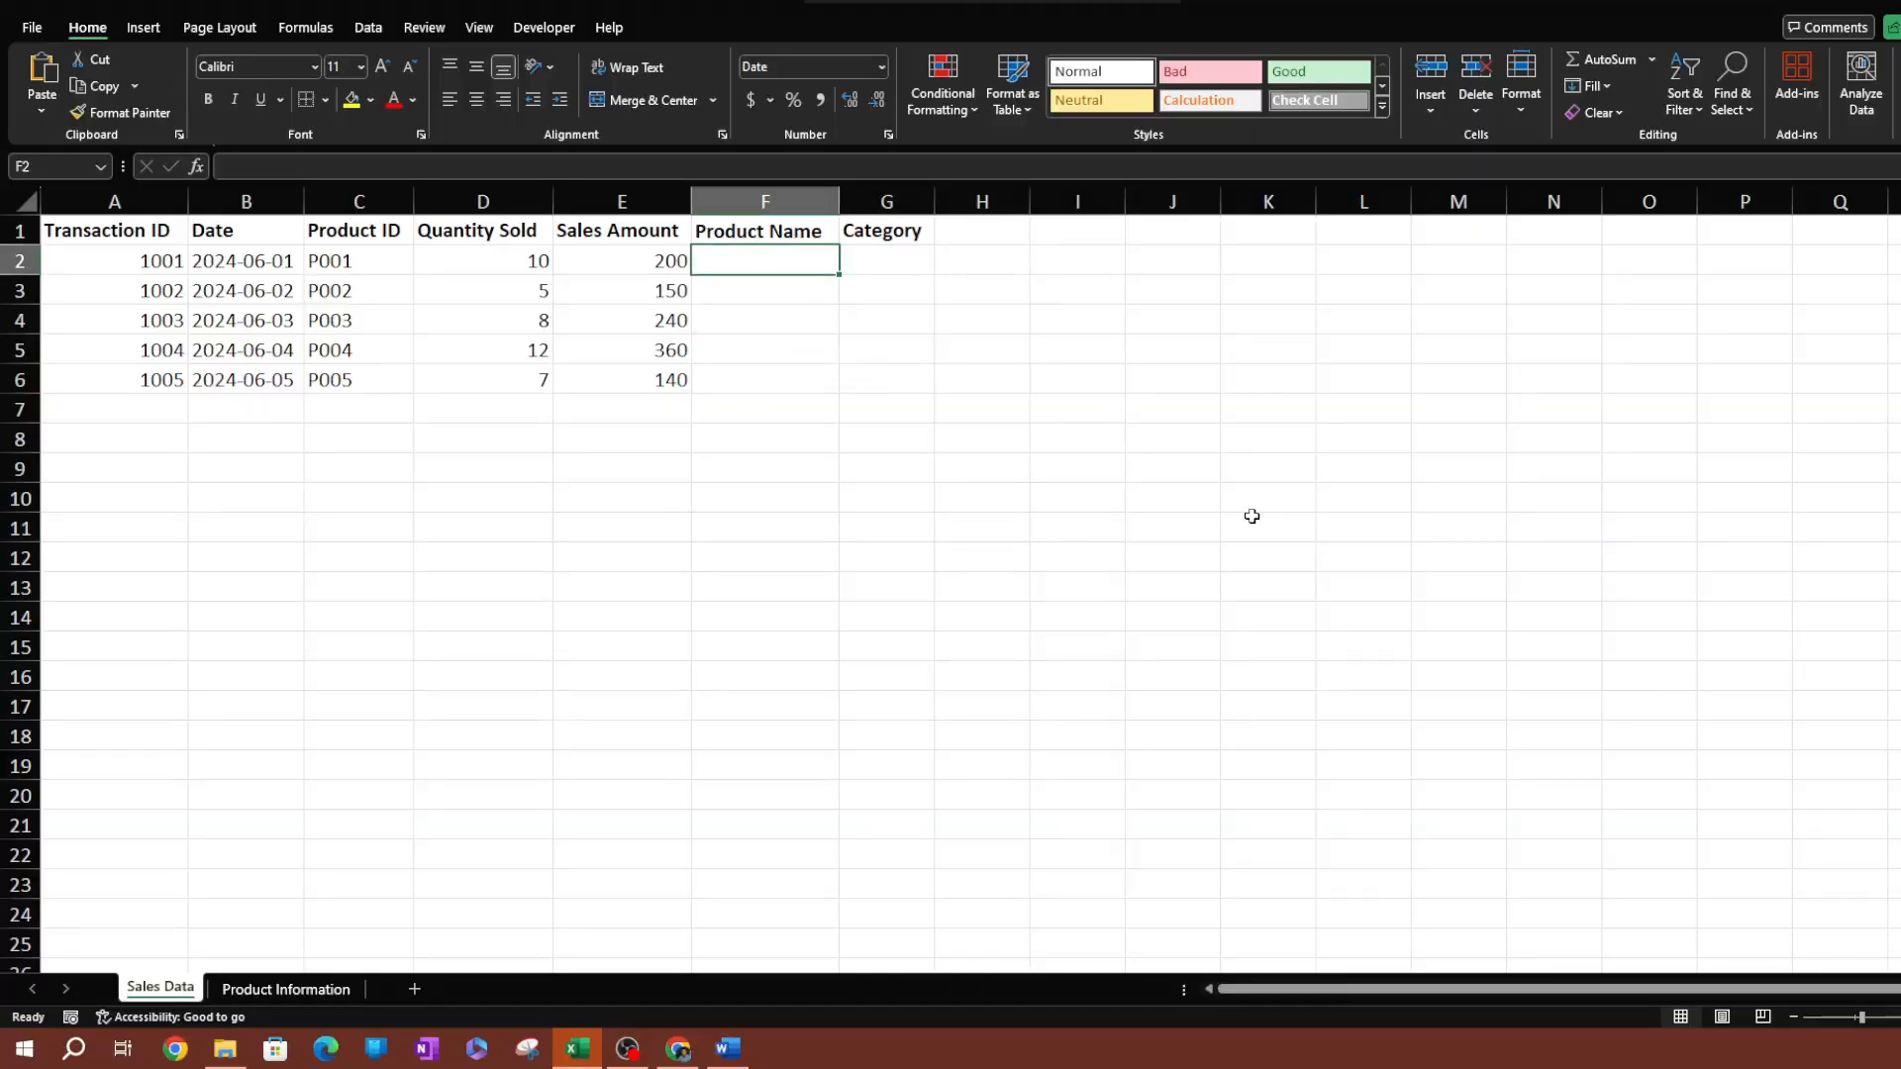
pyautogui.write('=VLOOKUP(')
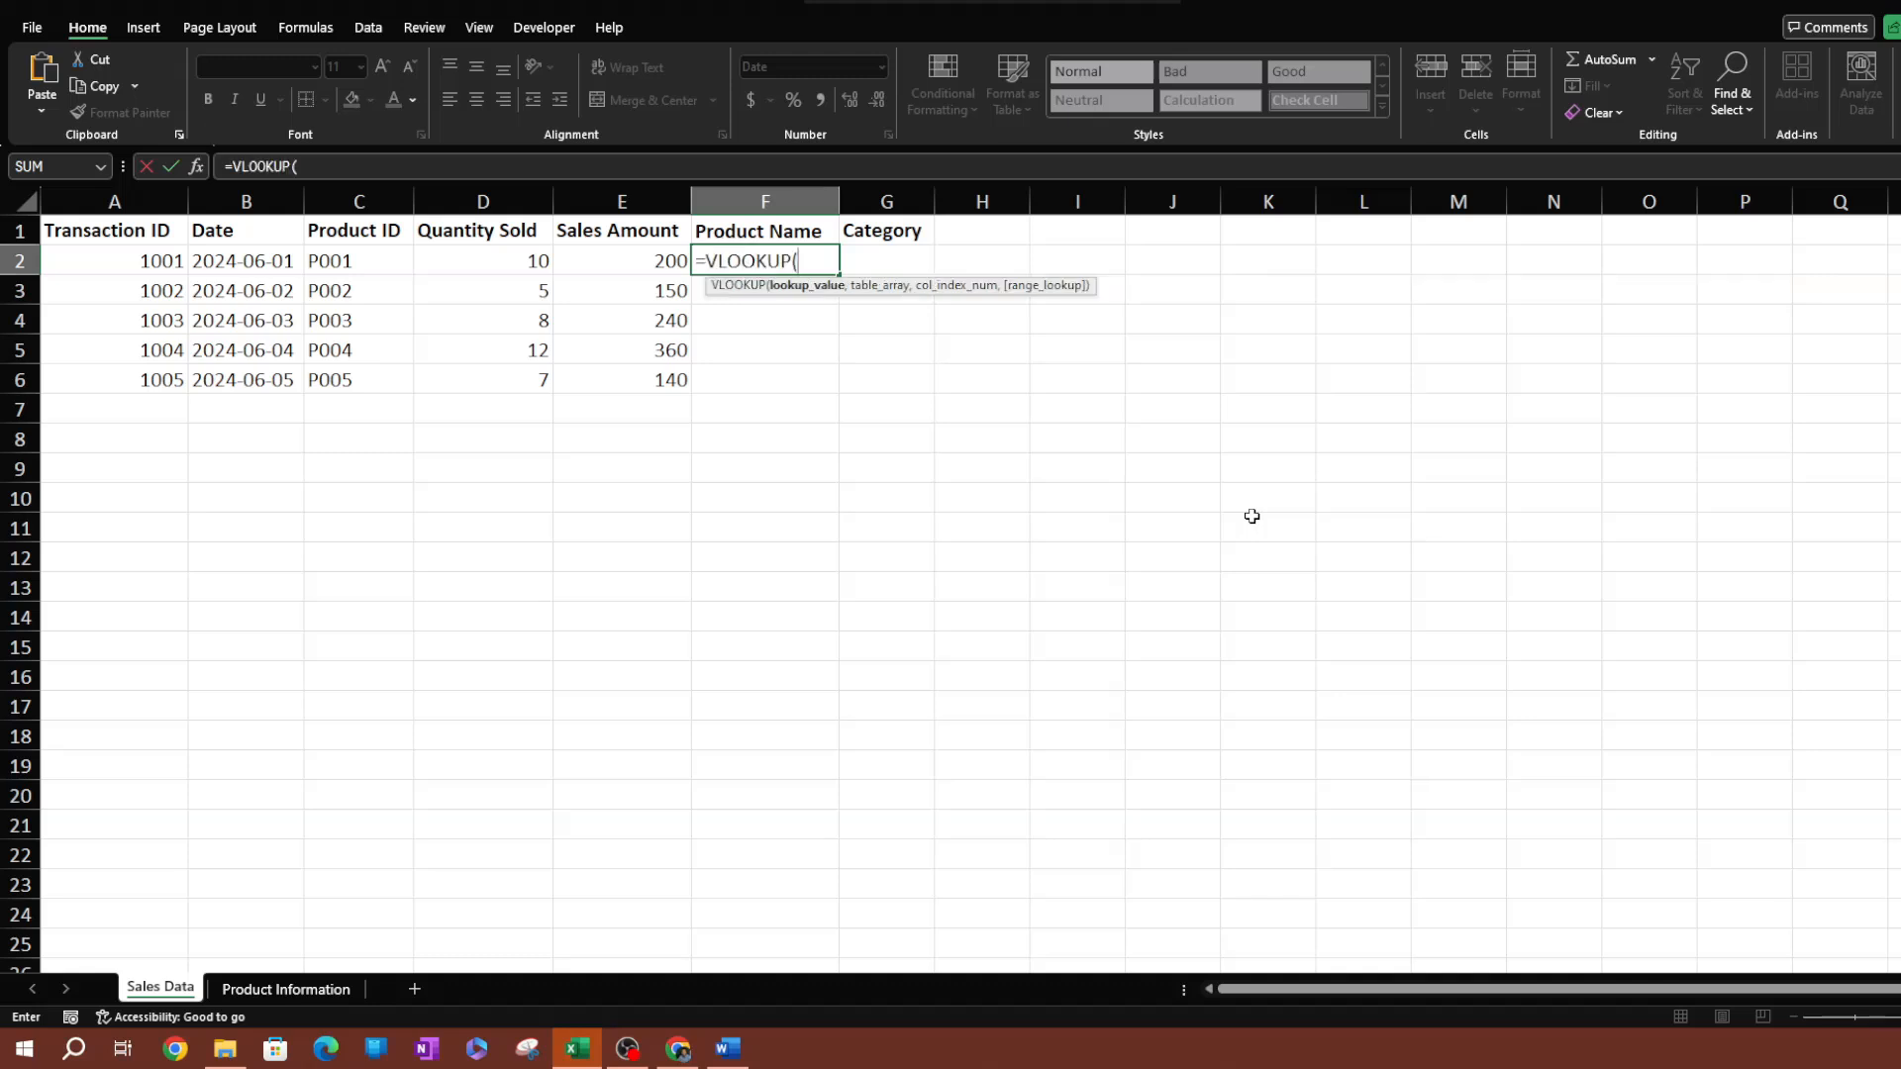
pyautogui.press('Left')
pyautogui.press('Left')
pyautogui.press('Left')
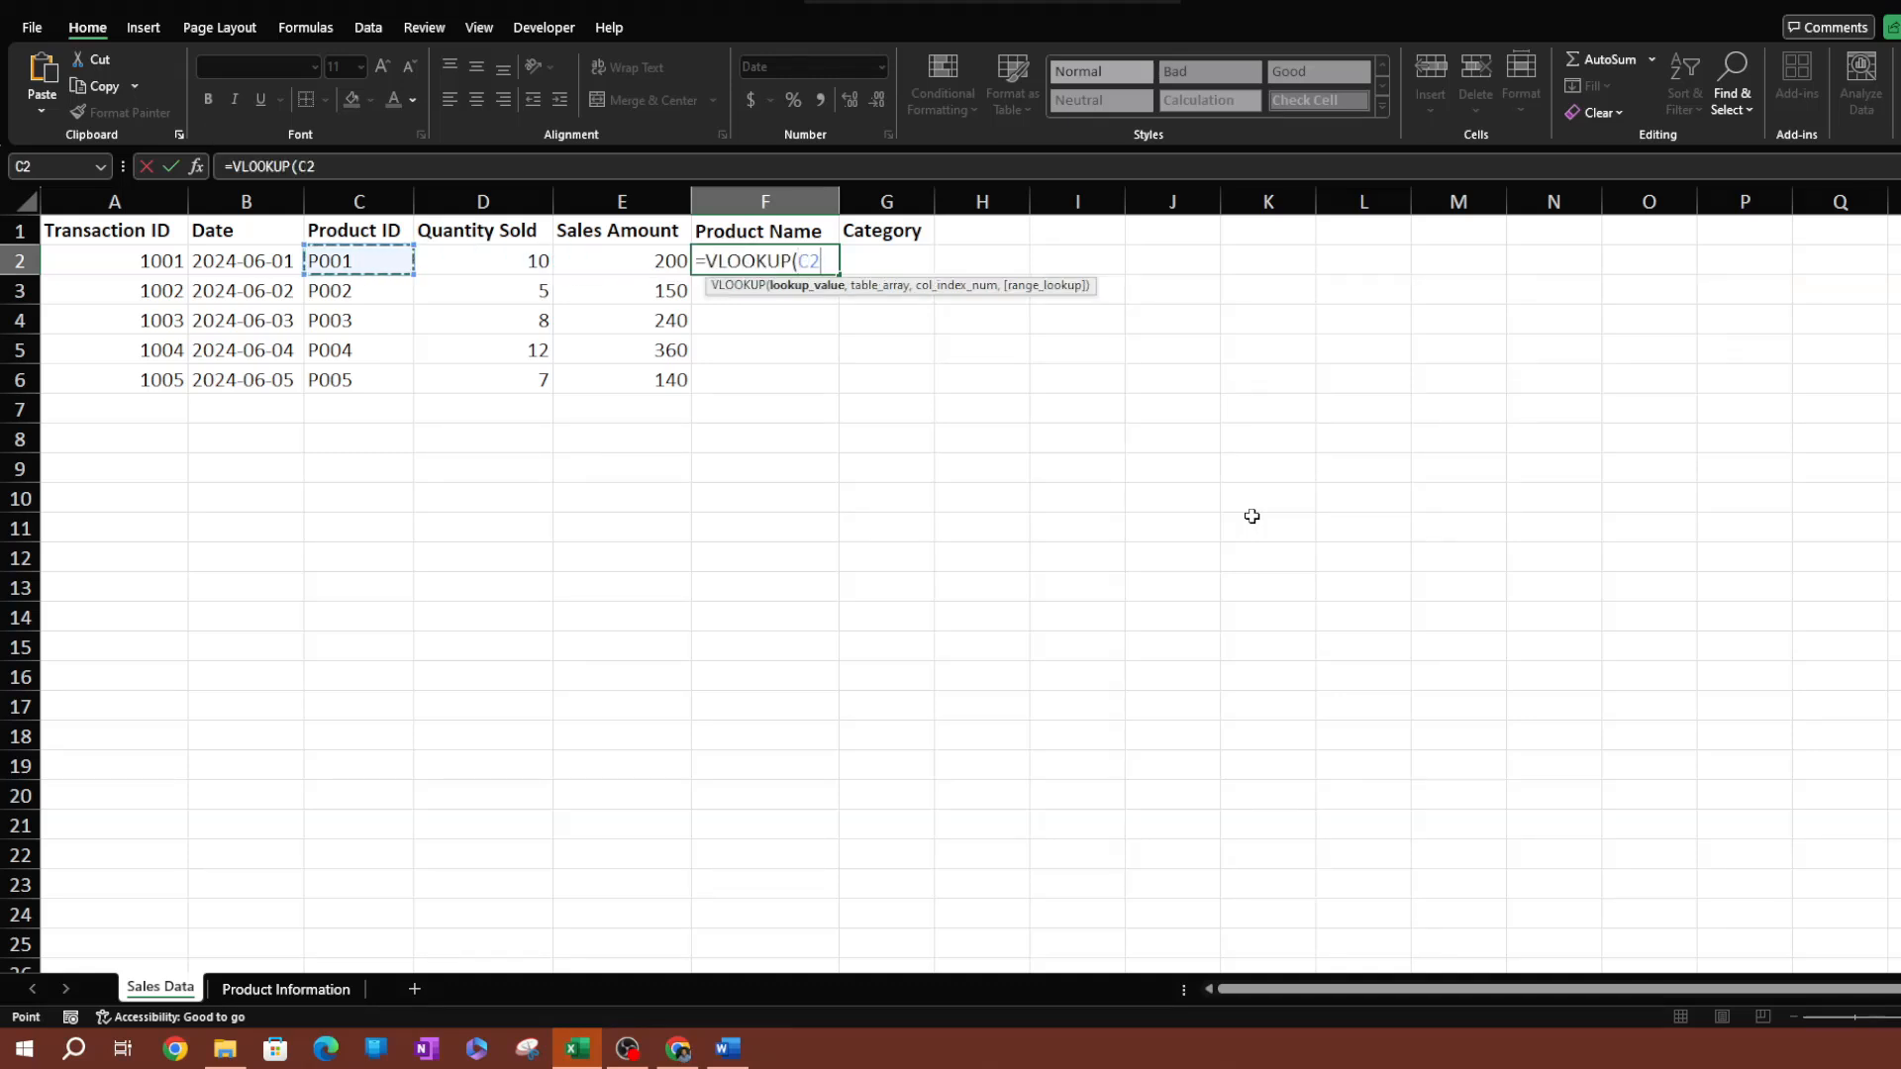
pyautogui.write(',')
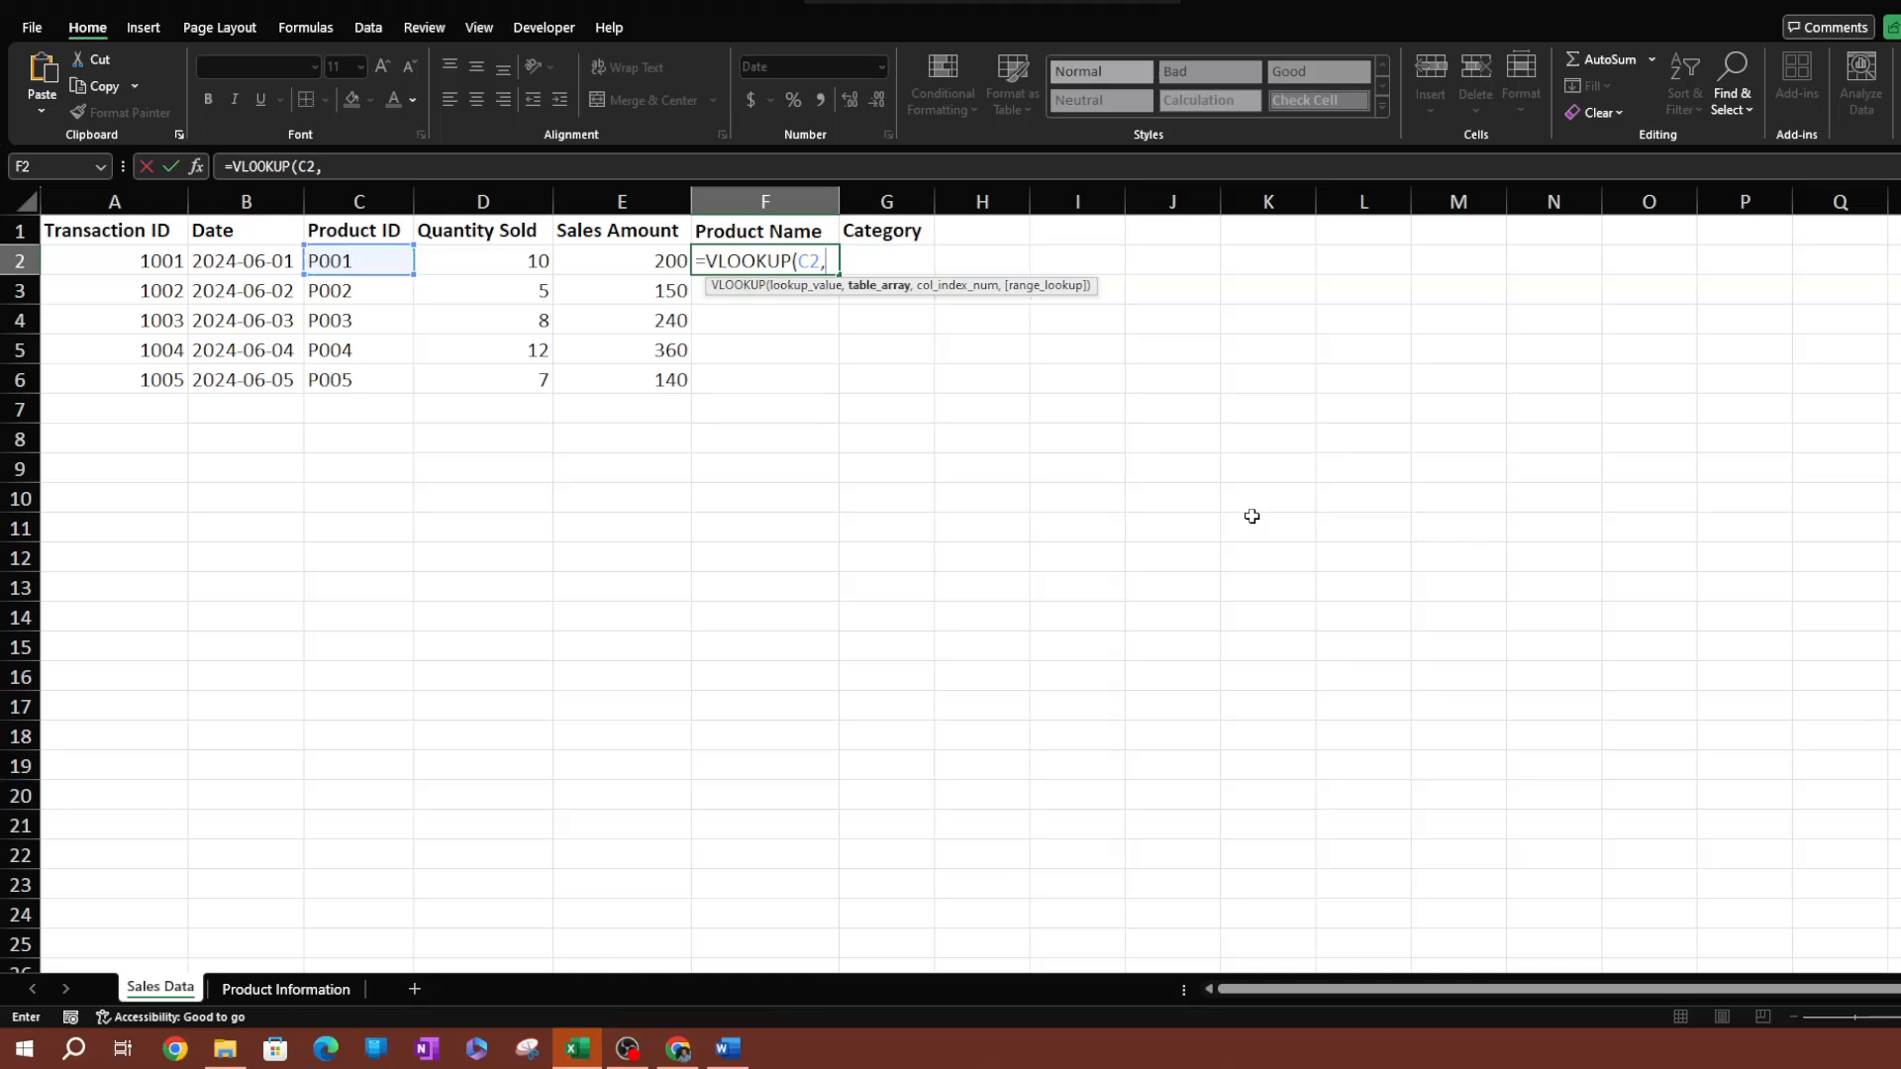
pyautogui.click(301, 988)
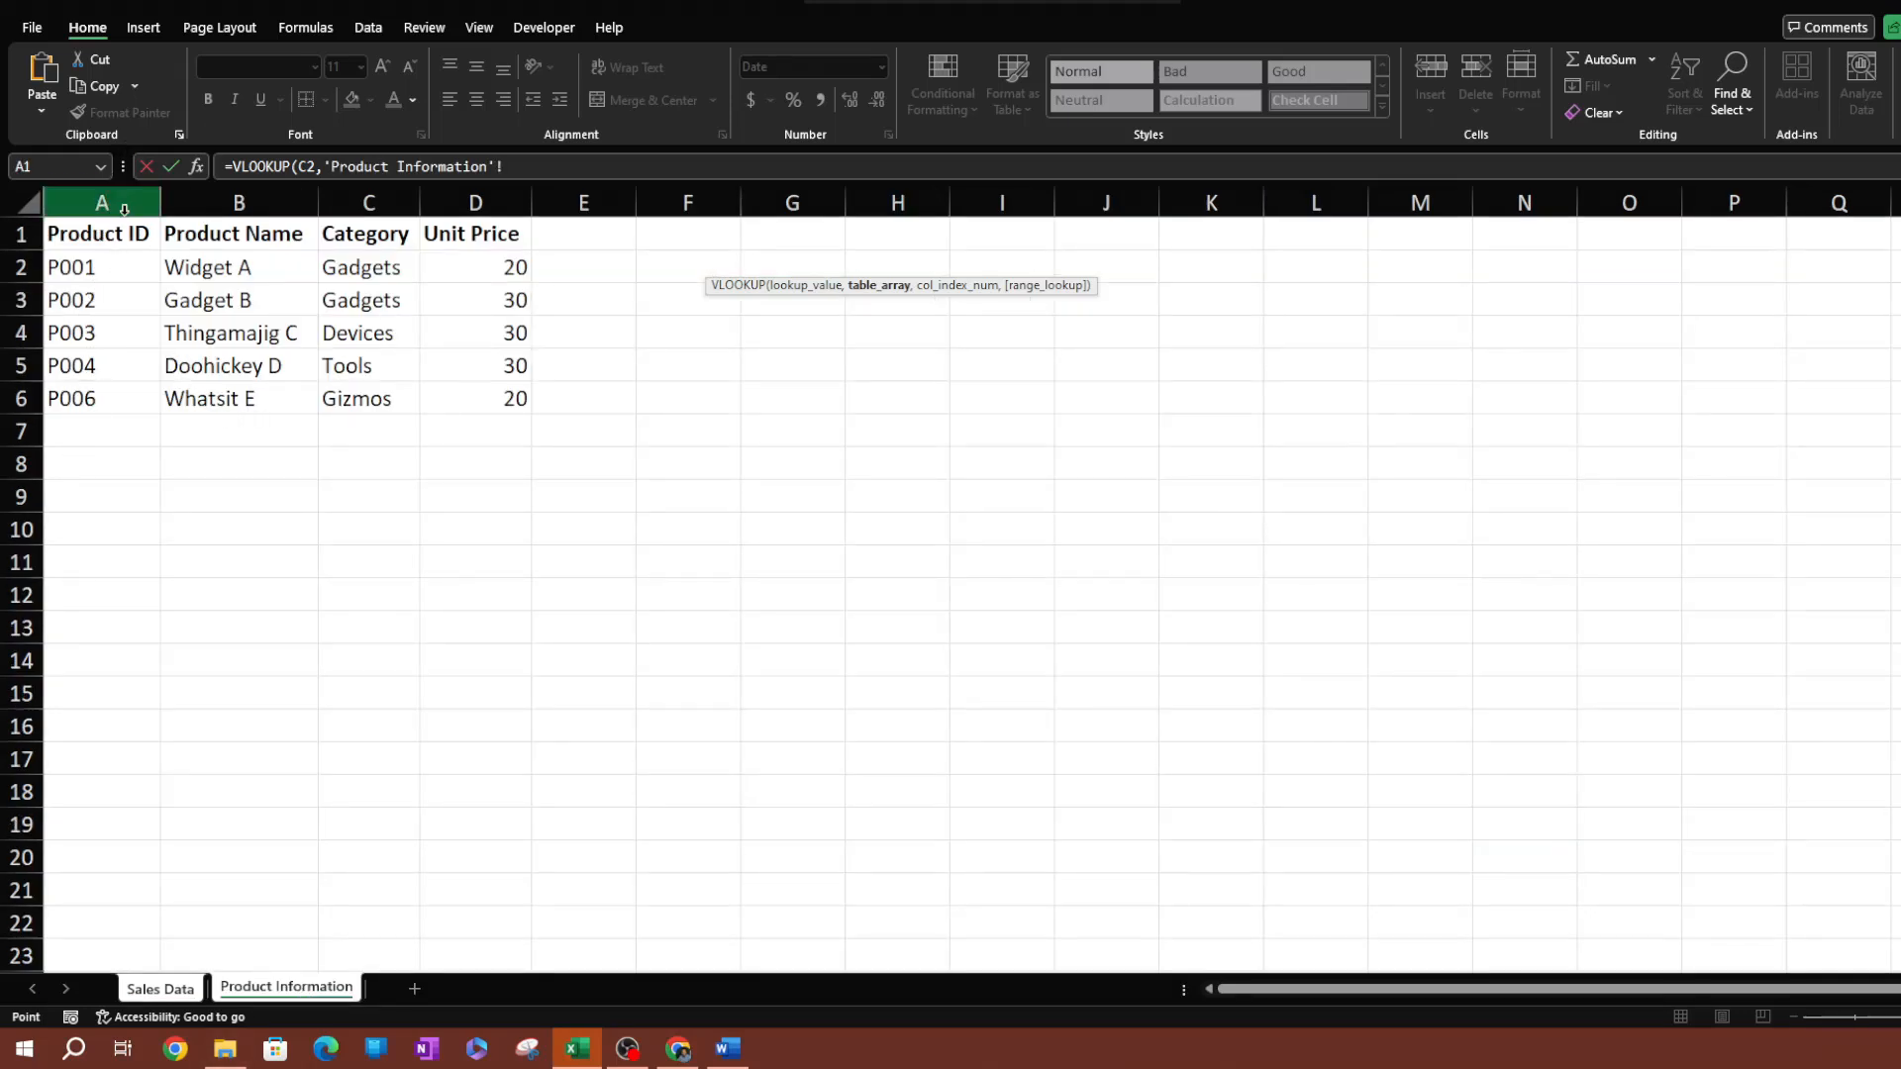
pyautogui.moveTo(113, 202); pyautogui.dragTo(368, 221)
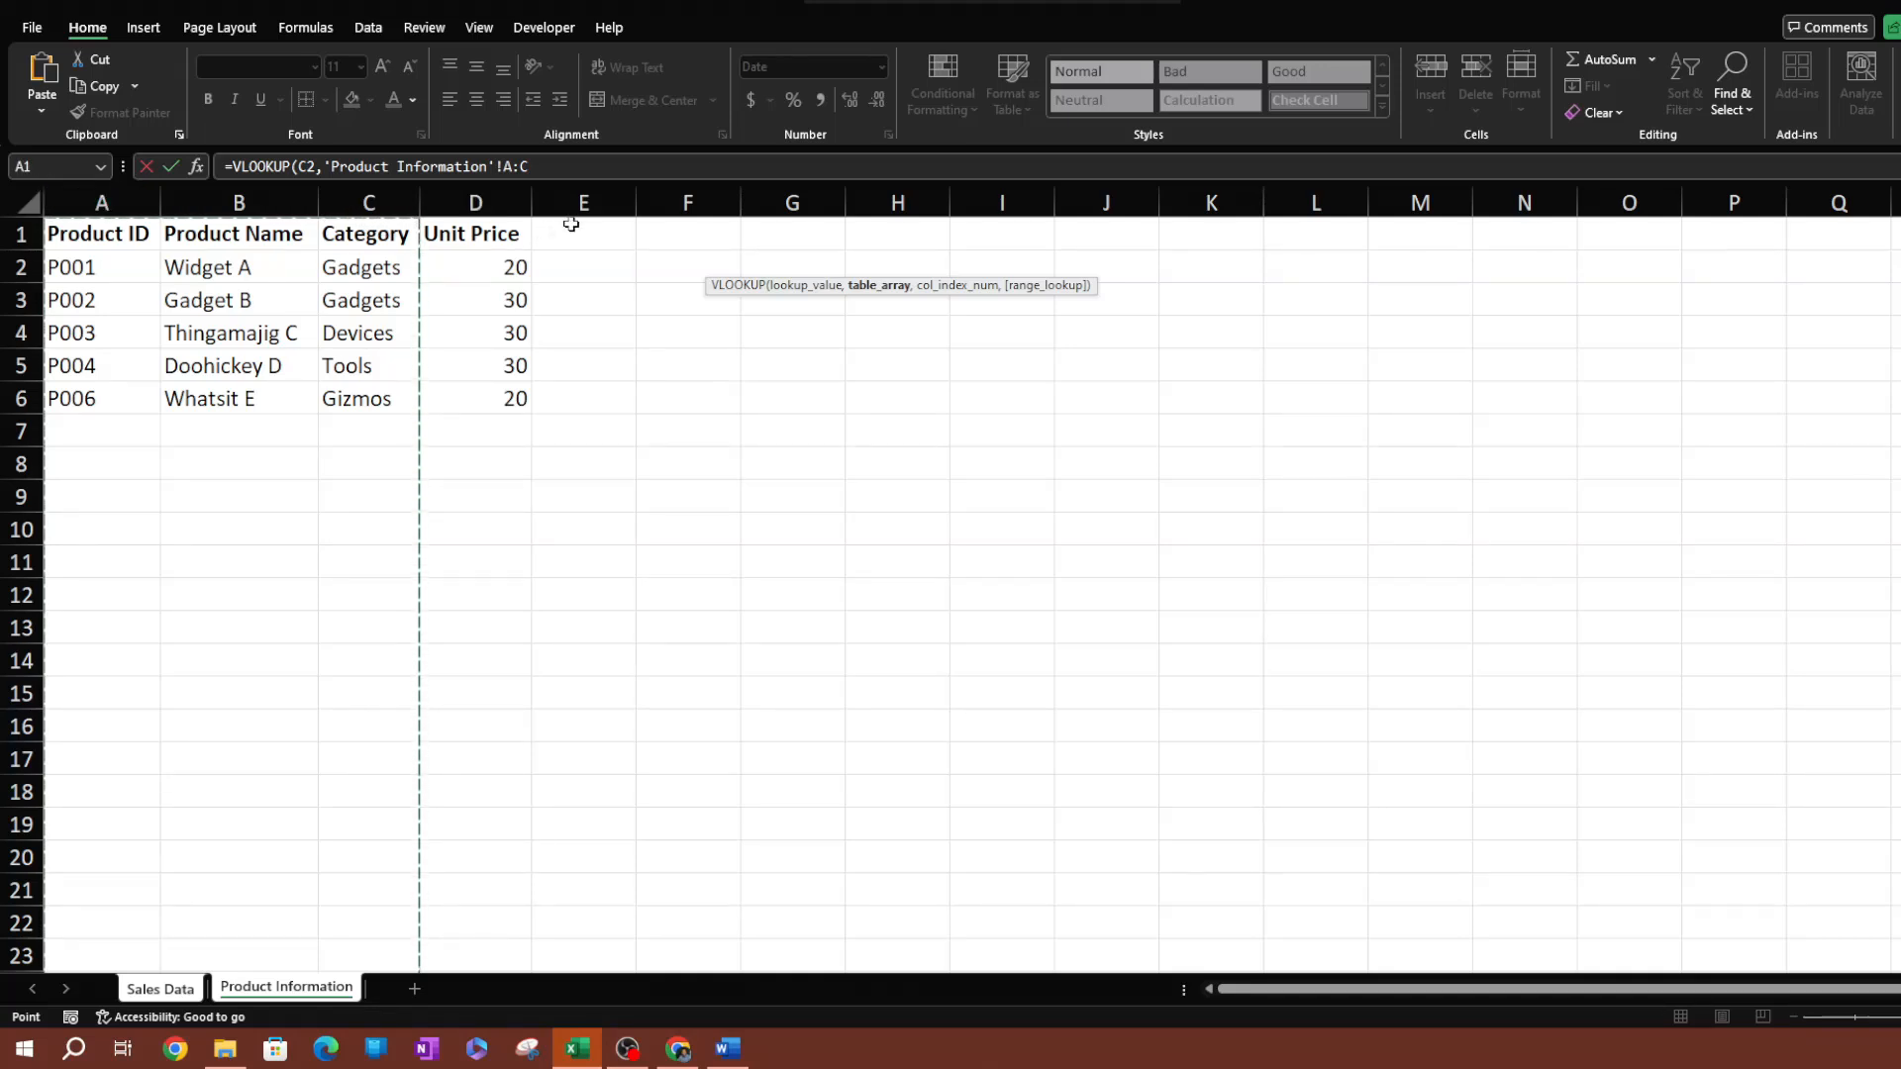
pyautogui.write(',')
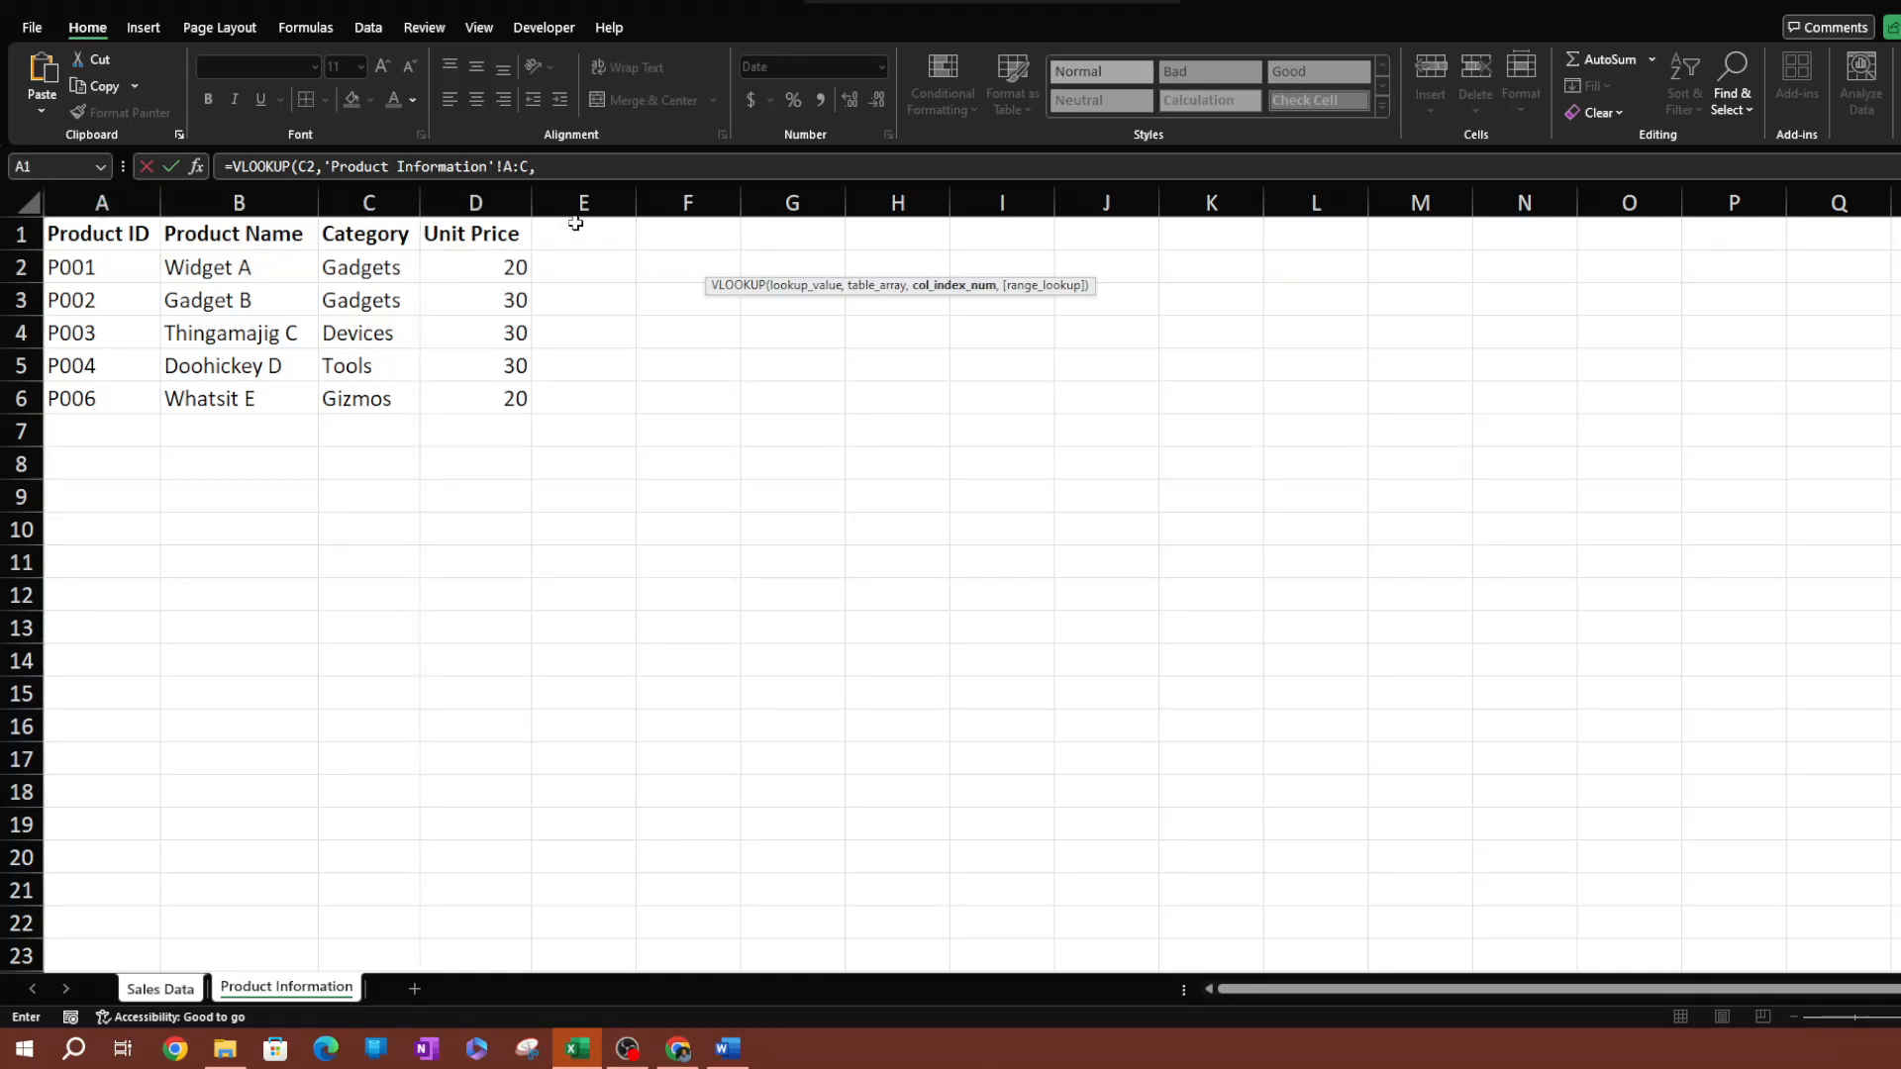
pyautogui.write('2,')
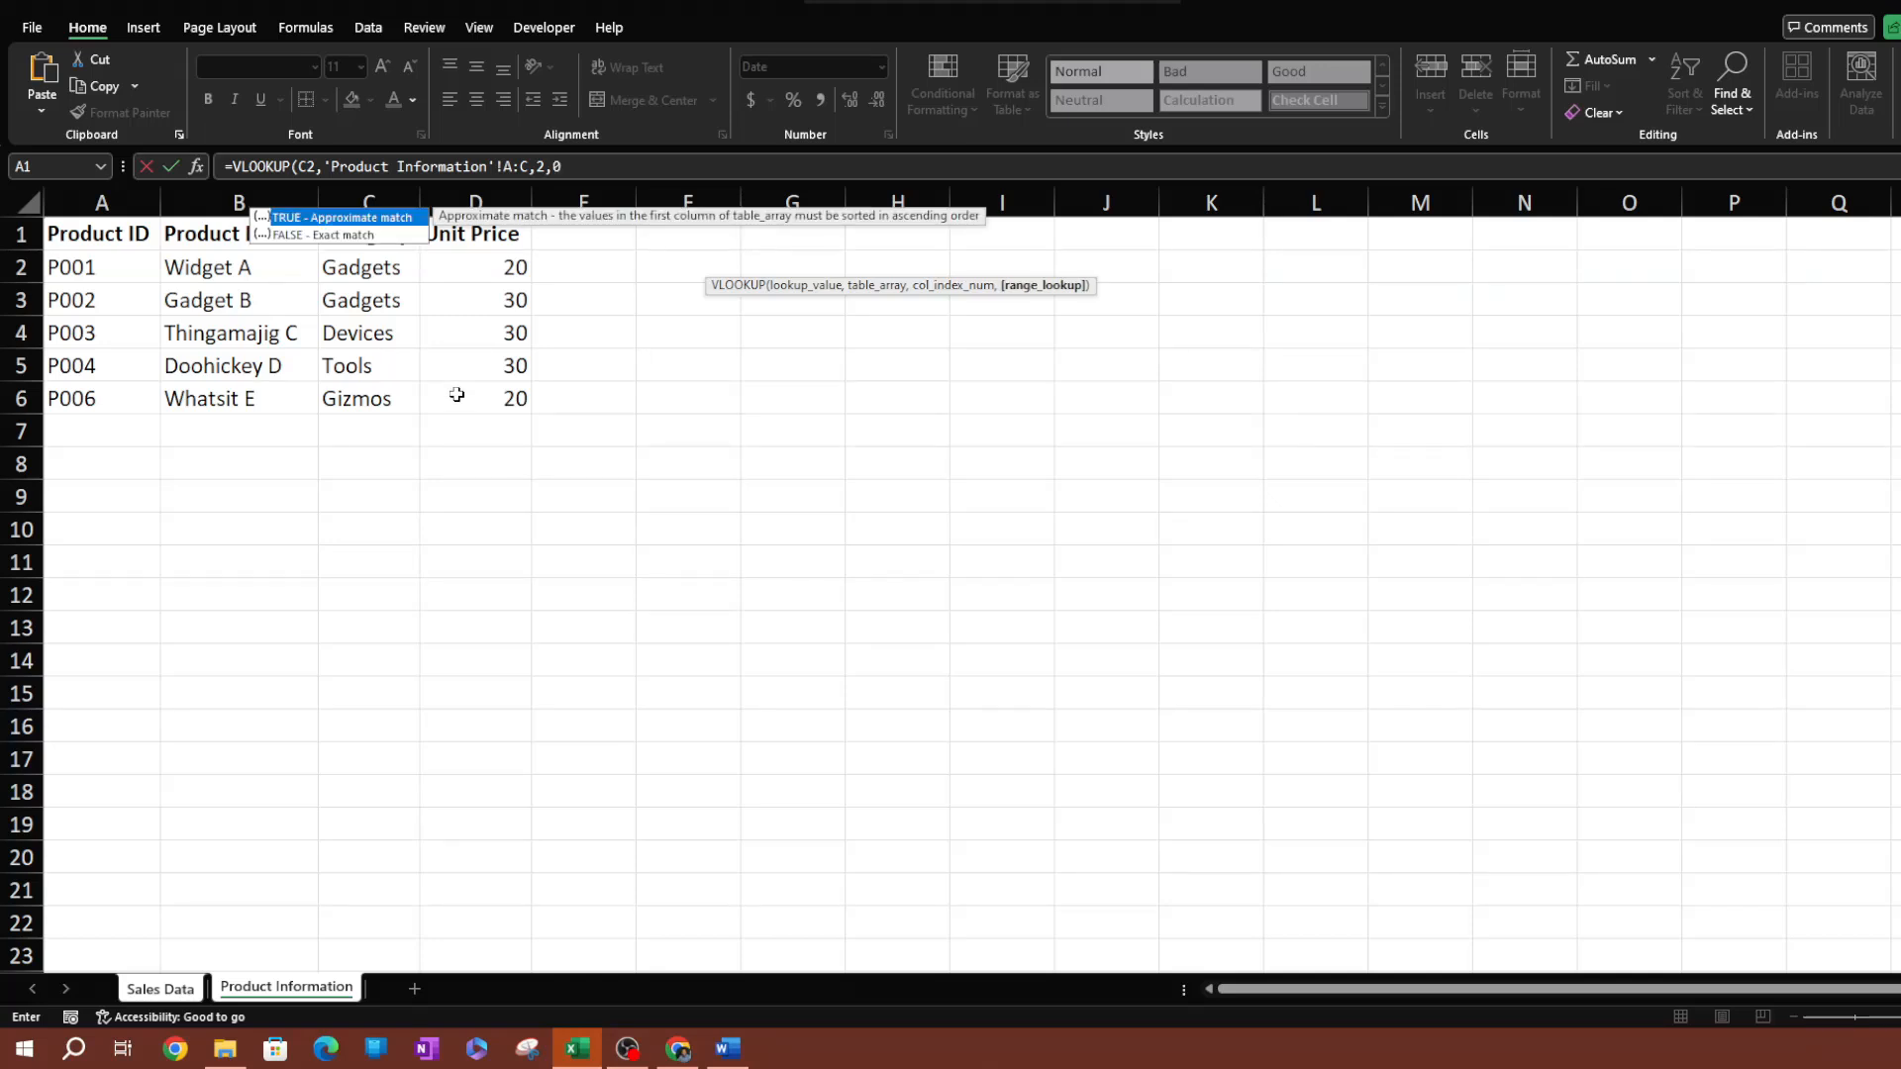
pyautogui.write('0)')
pyautogui.press('Return')
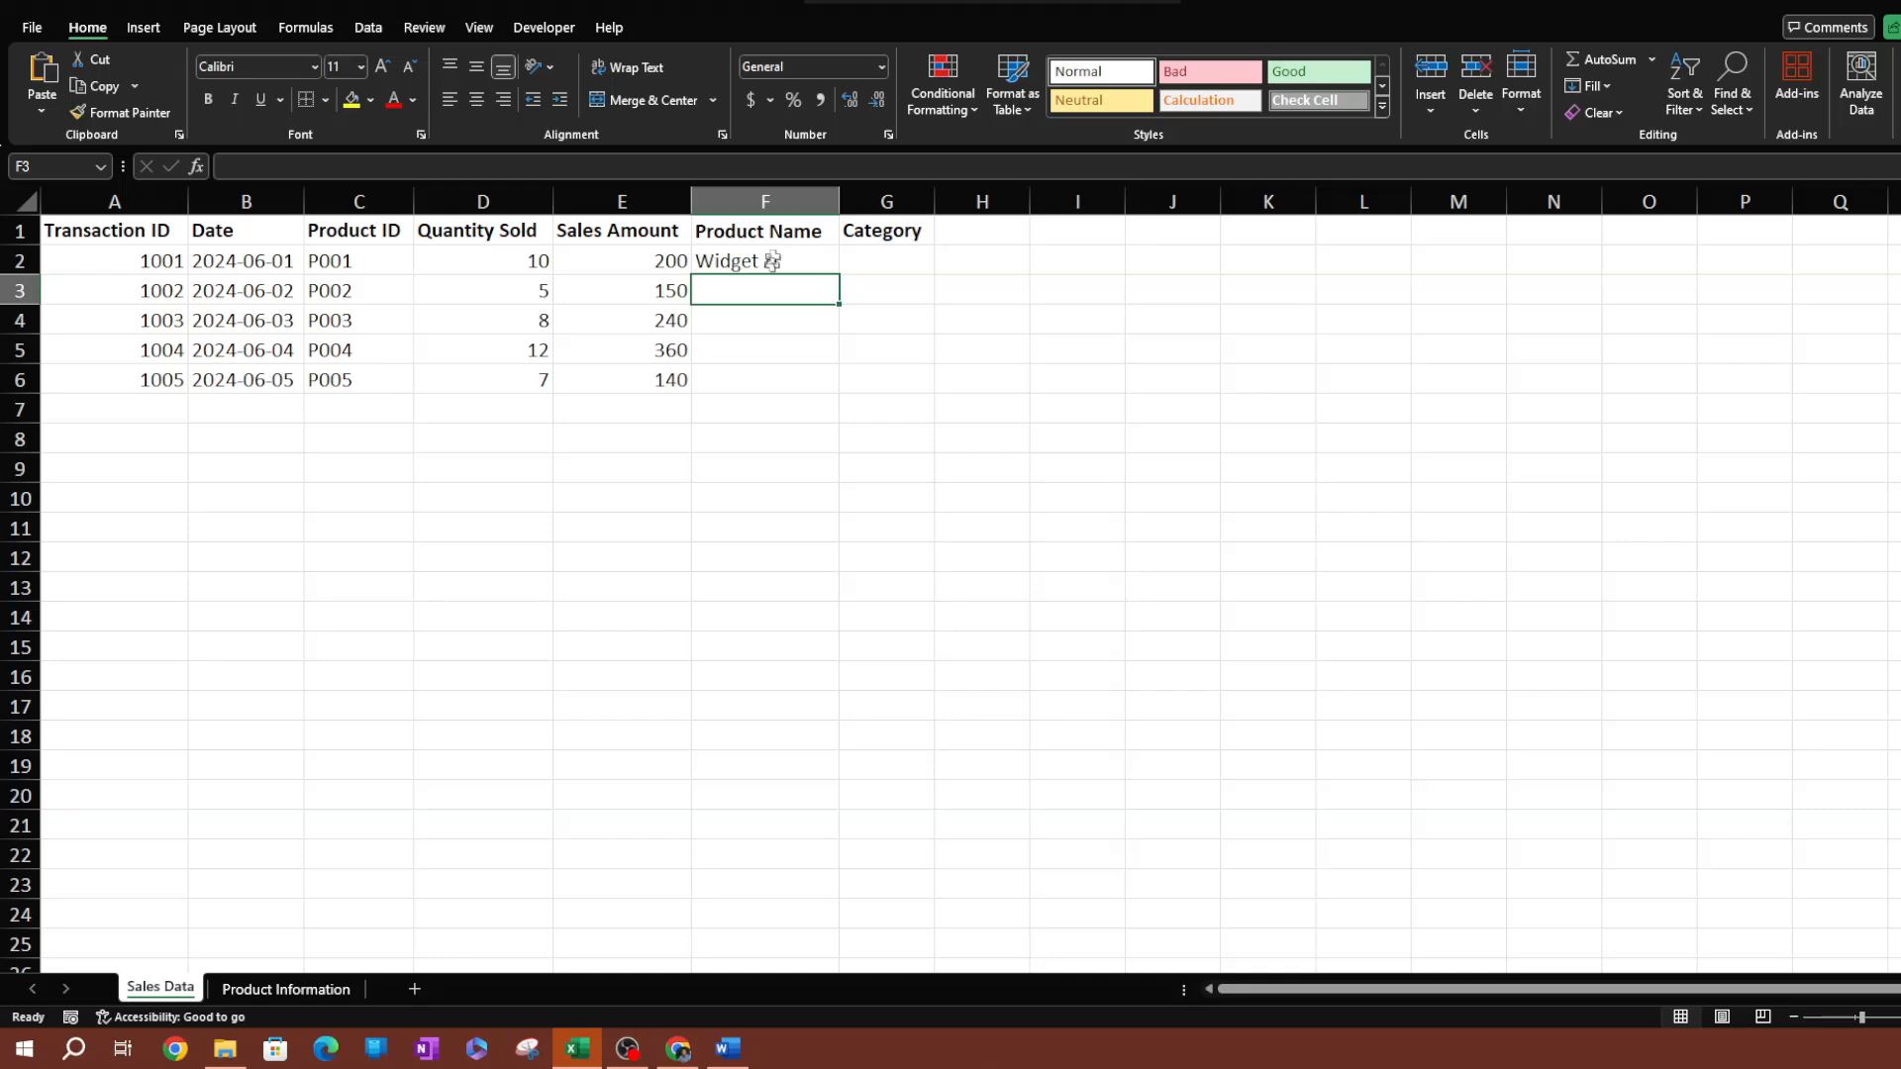
# Check the lookup in F2 against the Product Information sheet and fill its formula down to F6.
pyautogui.click(286, 989)
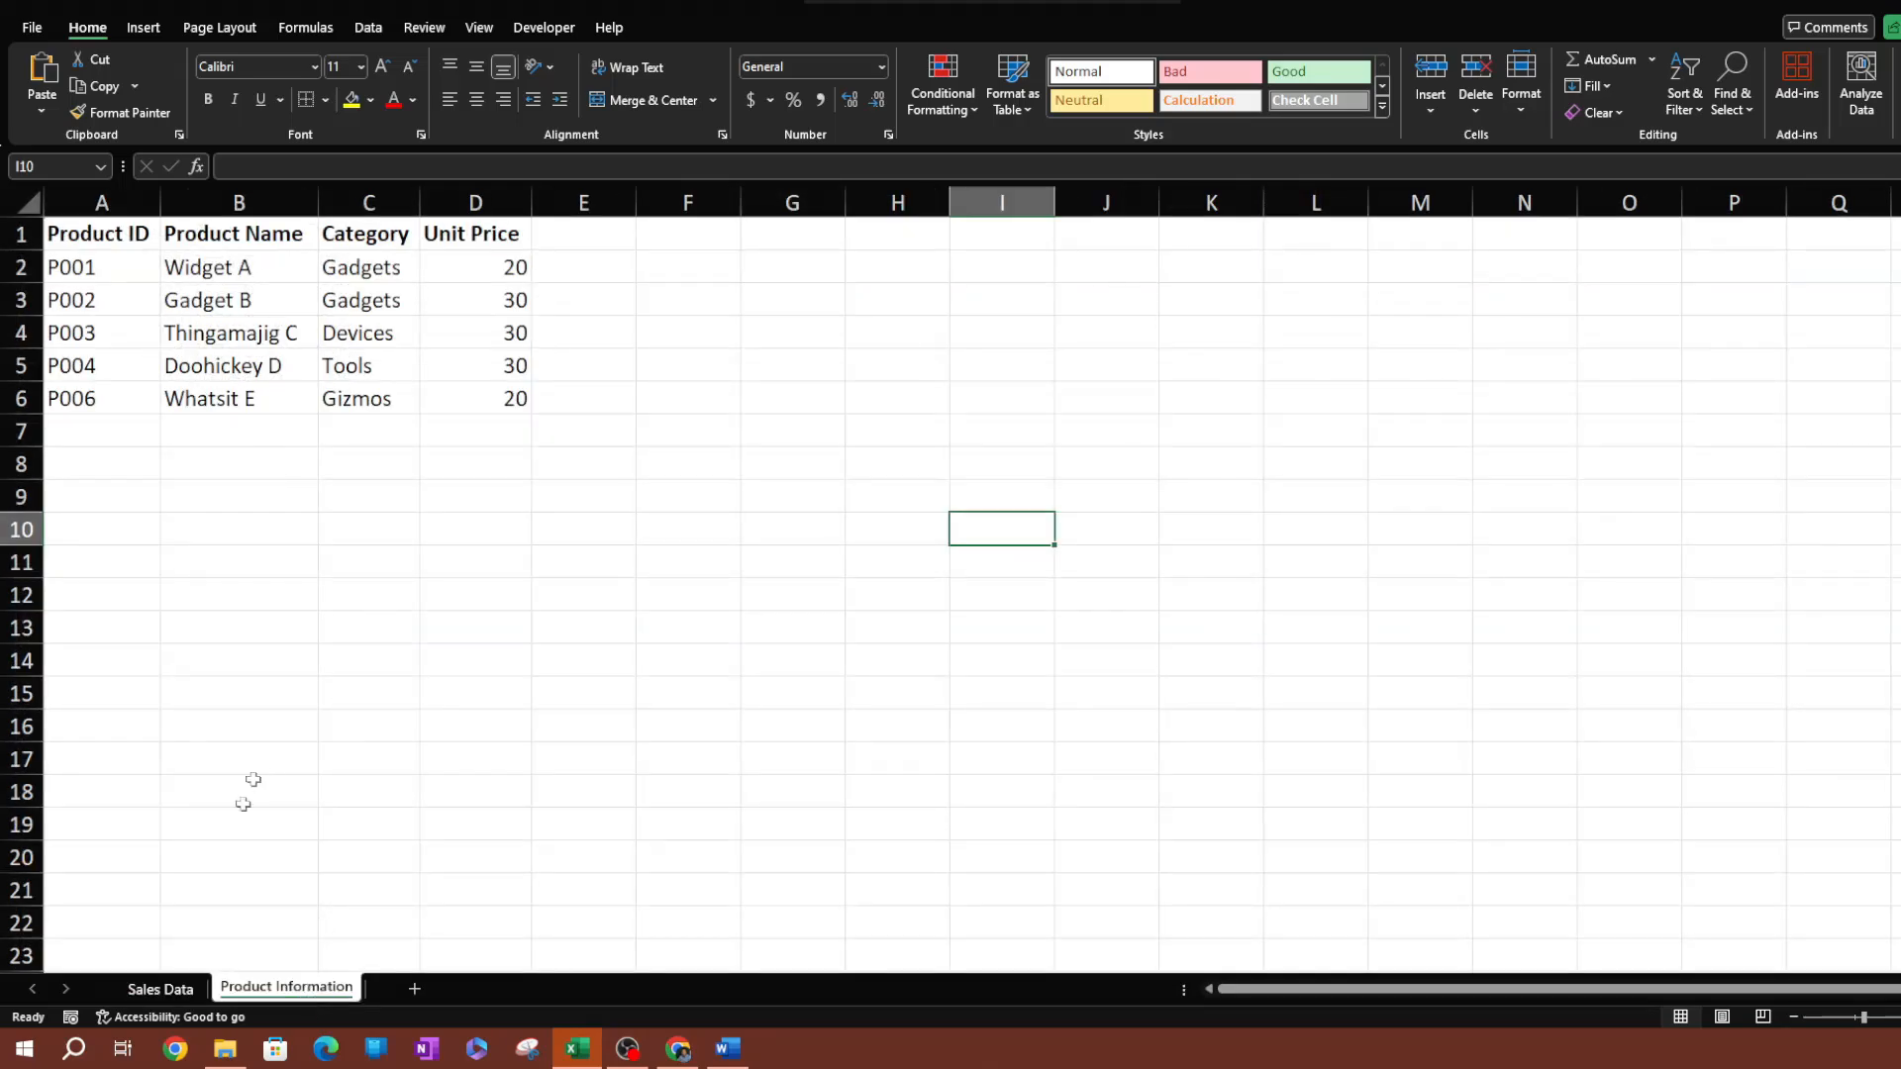
pyautogui.click(166, 988)
pyautogui.click(784, 261)
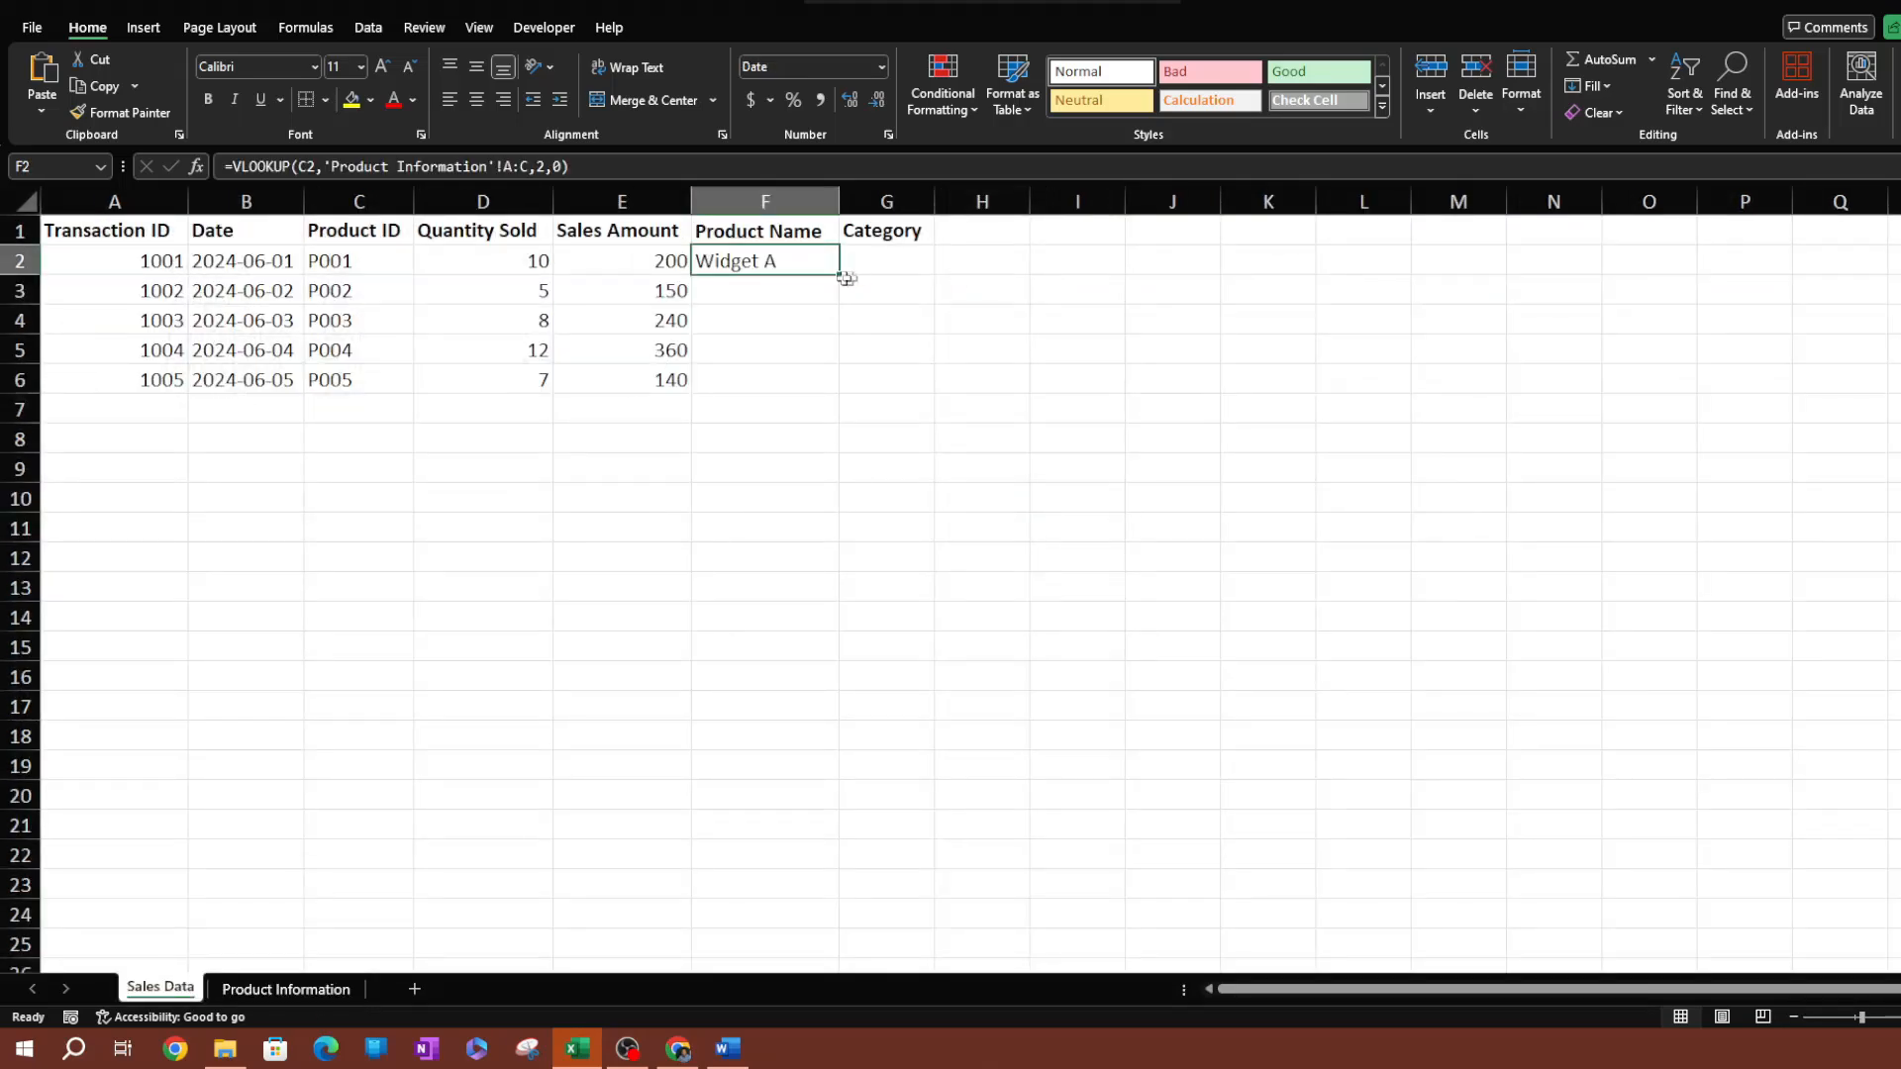
pyautogui.moveTo(838, 275); pyautogui.dragTo(846, 388)
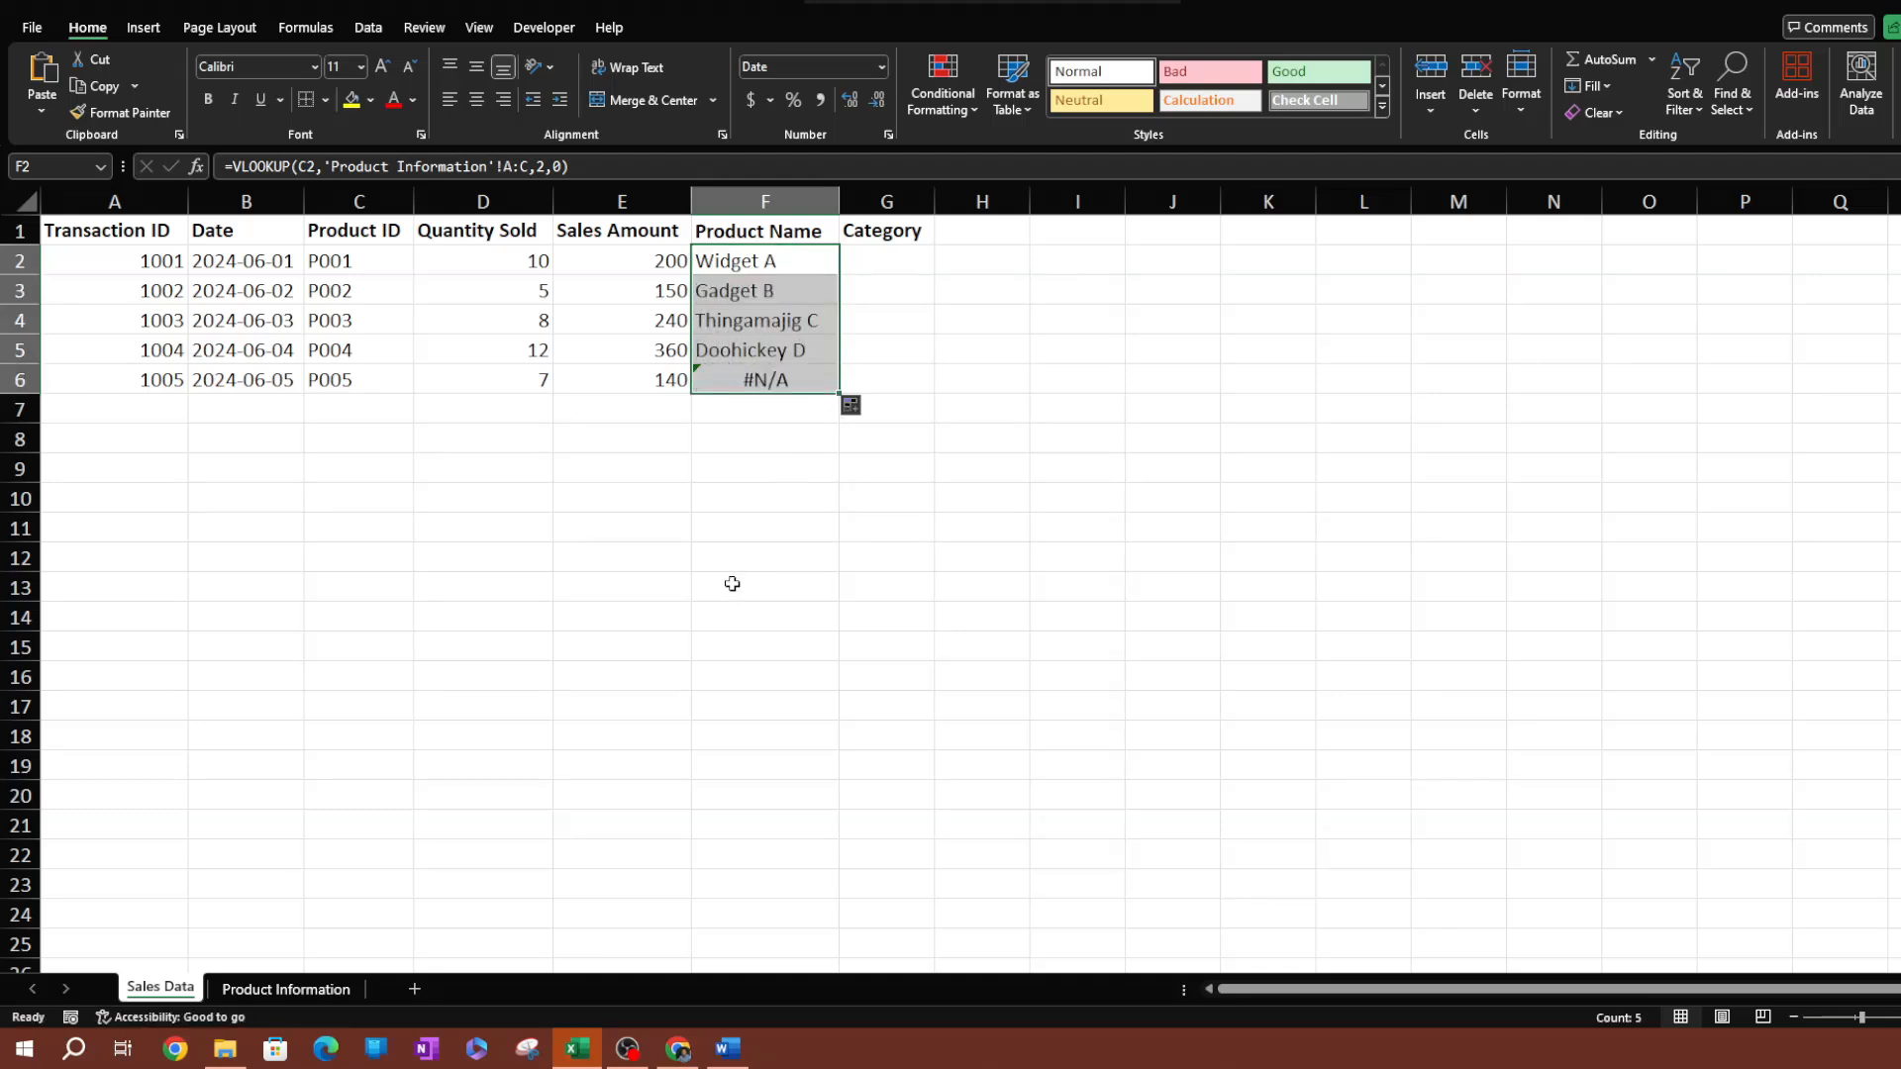
pyautogui.click(782, 561)
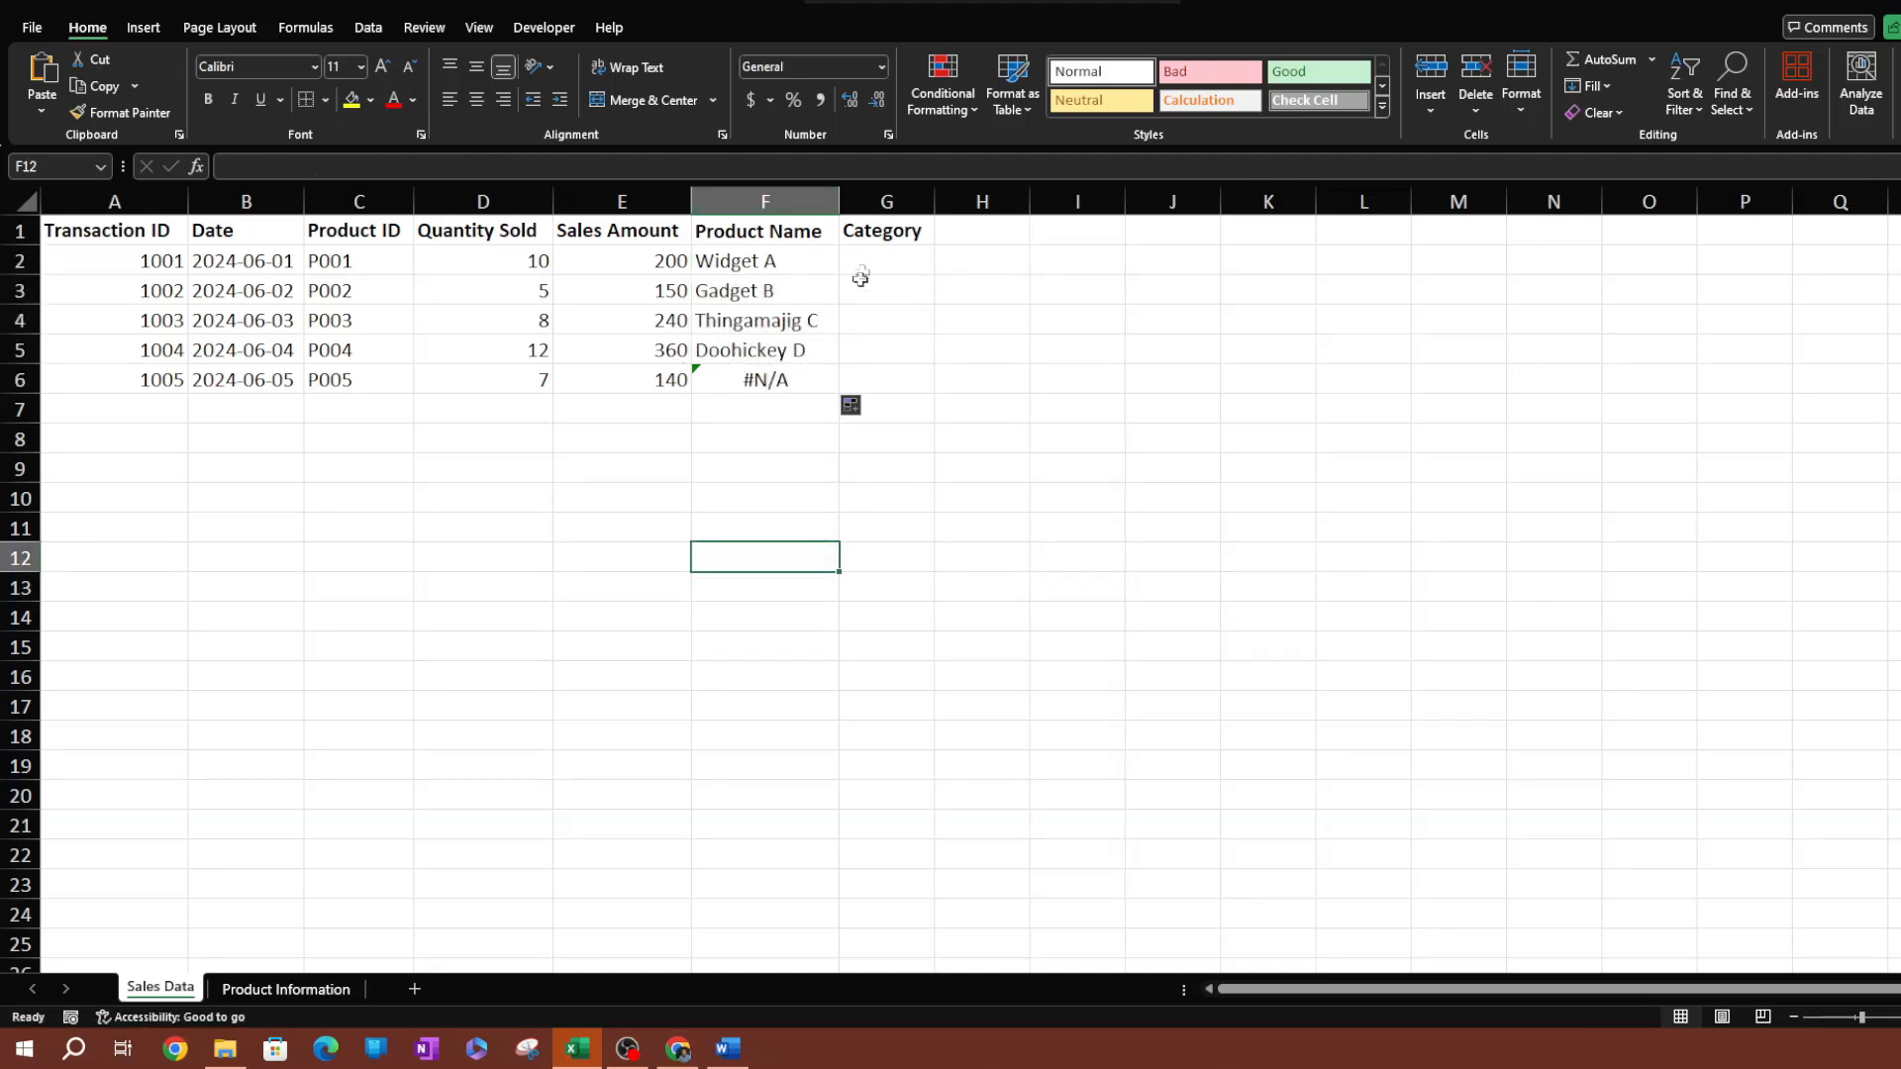
# Enter =VLOOKUP(C2,'Product Information'!A:C,3,0) in cell G2 of the Sales Data sheet for the Category.
pyautogui.click(869, 259)
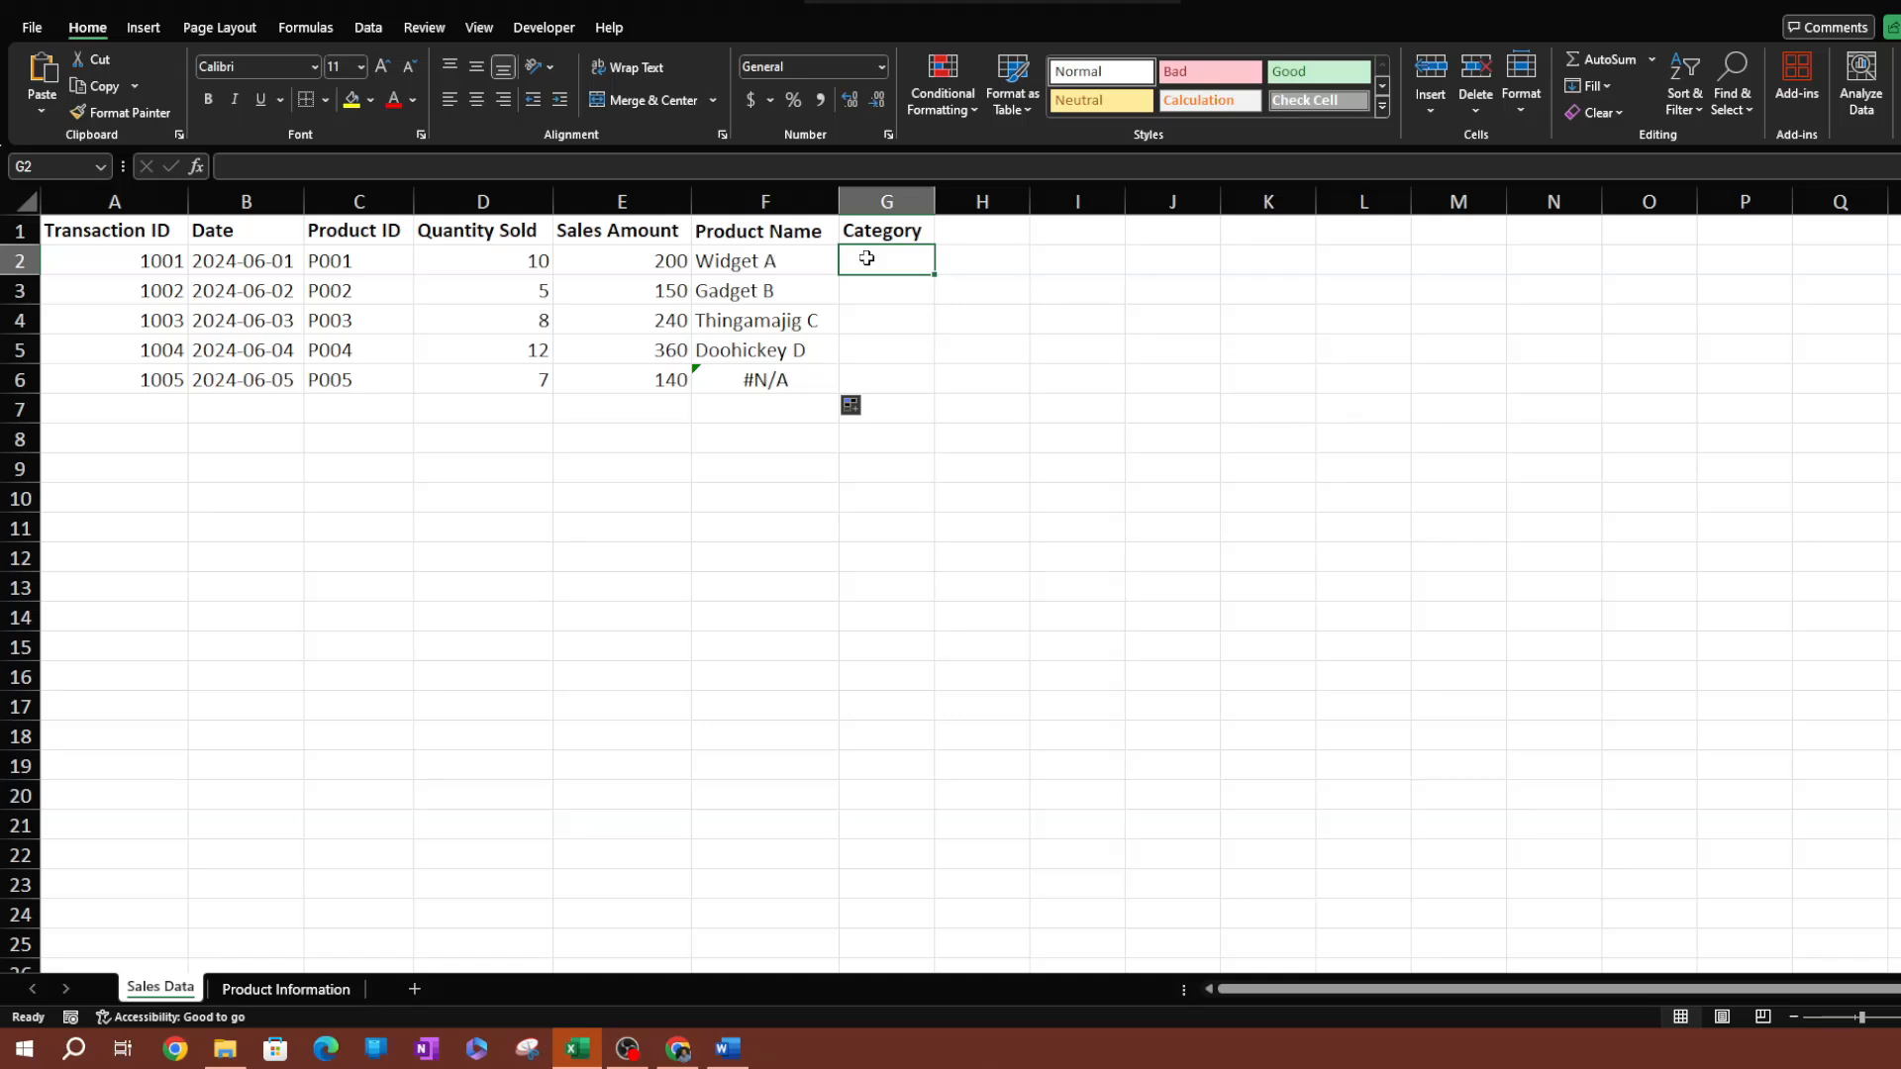
pyautogui.write('=vl')
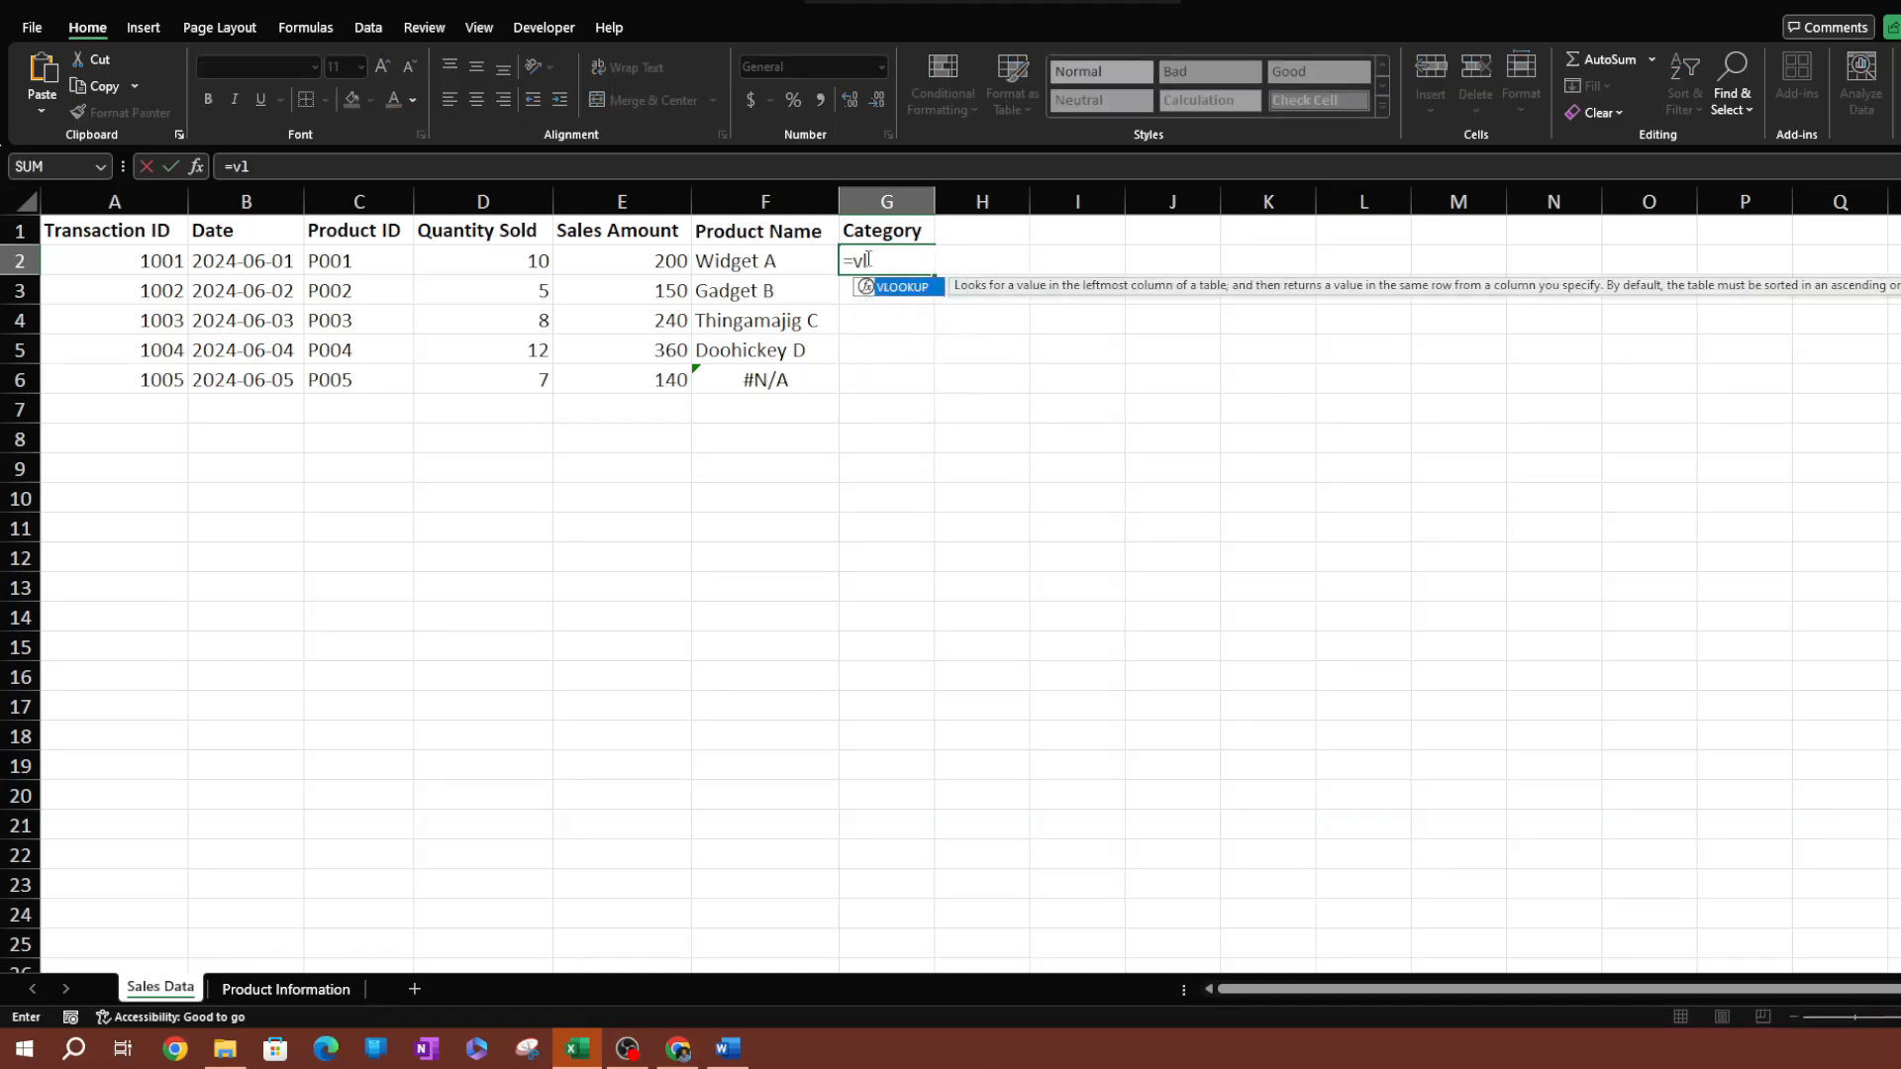
pyautogui.press('Tab')
pyautogui.press('Left')
pyautogui.press('Left')
pyautogui.press('Left')
pyautogui.press('Left')
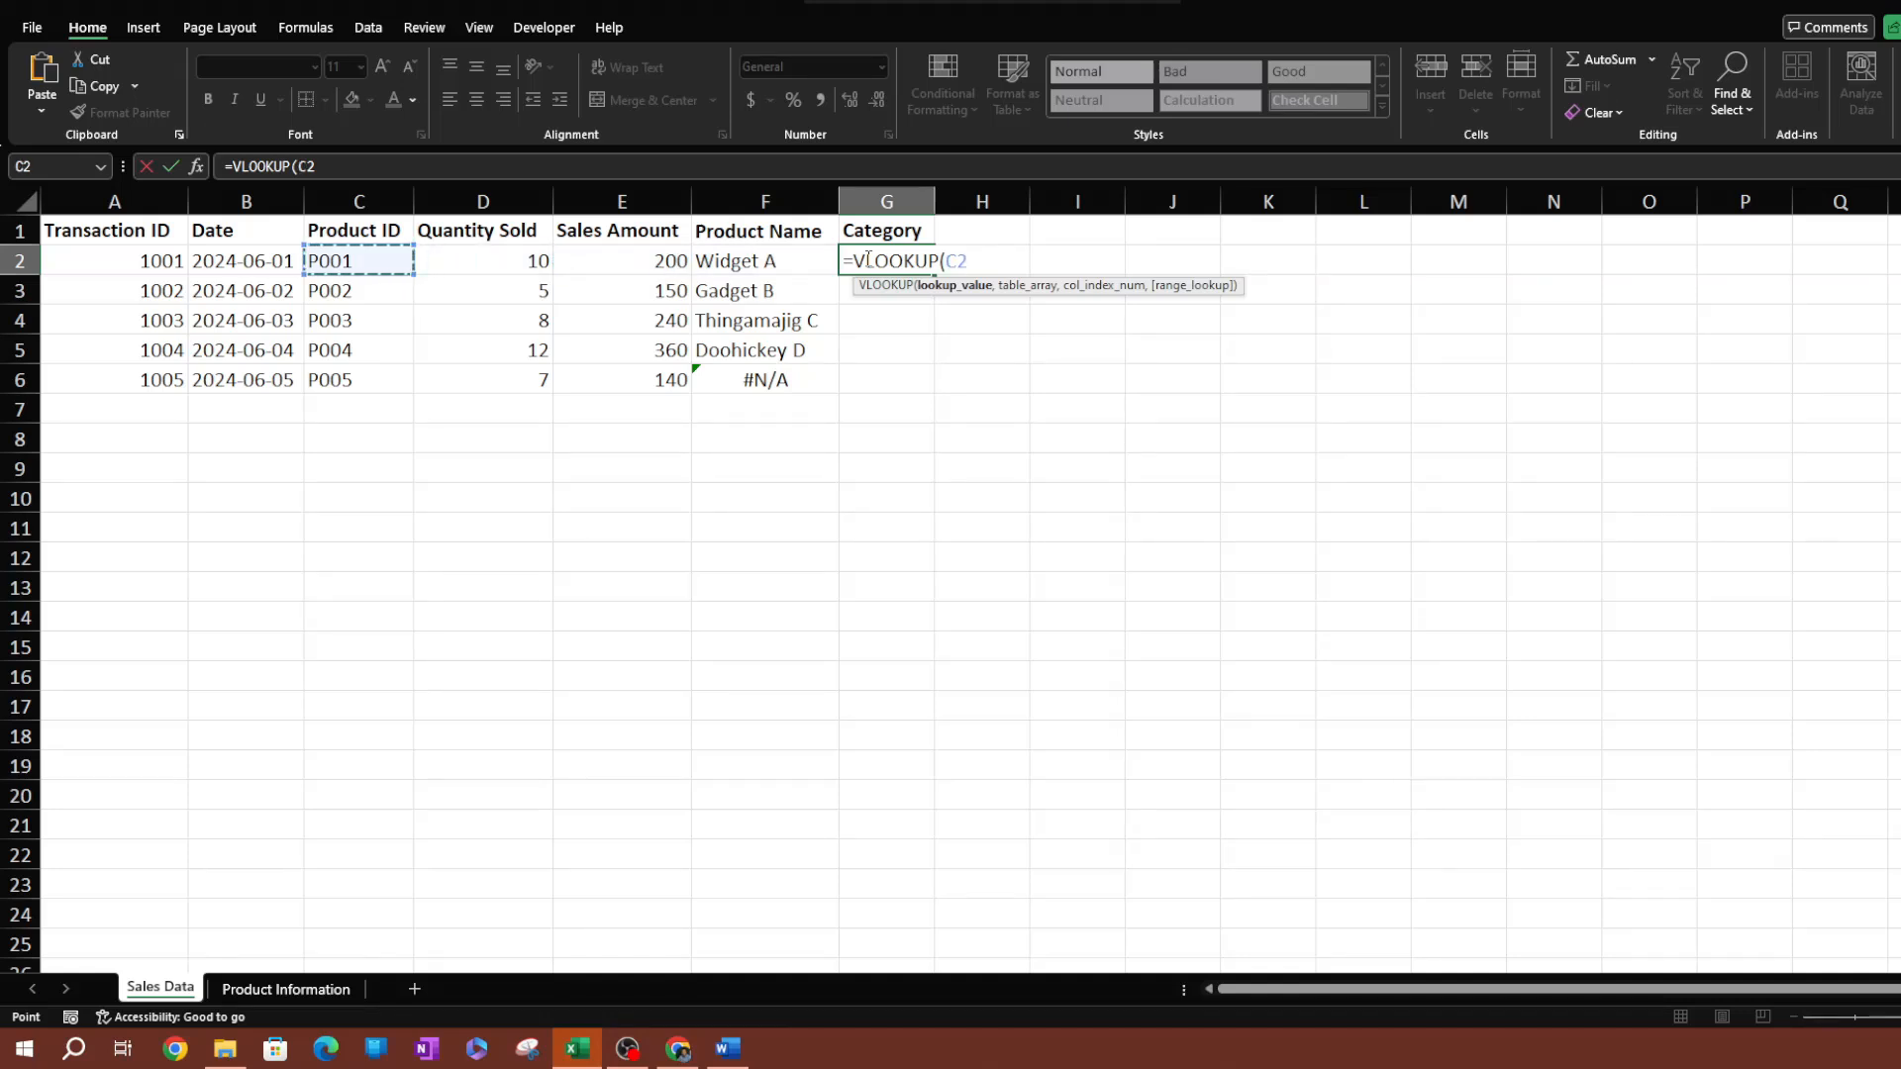
pyautogui.write(",'Product Information'!")
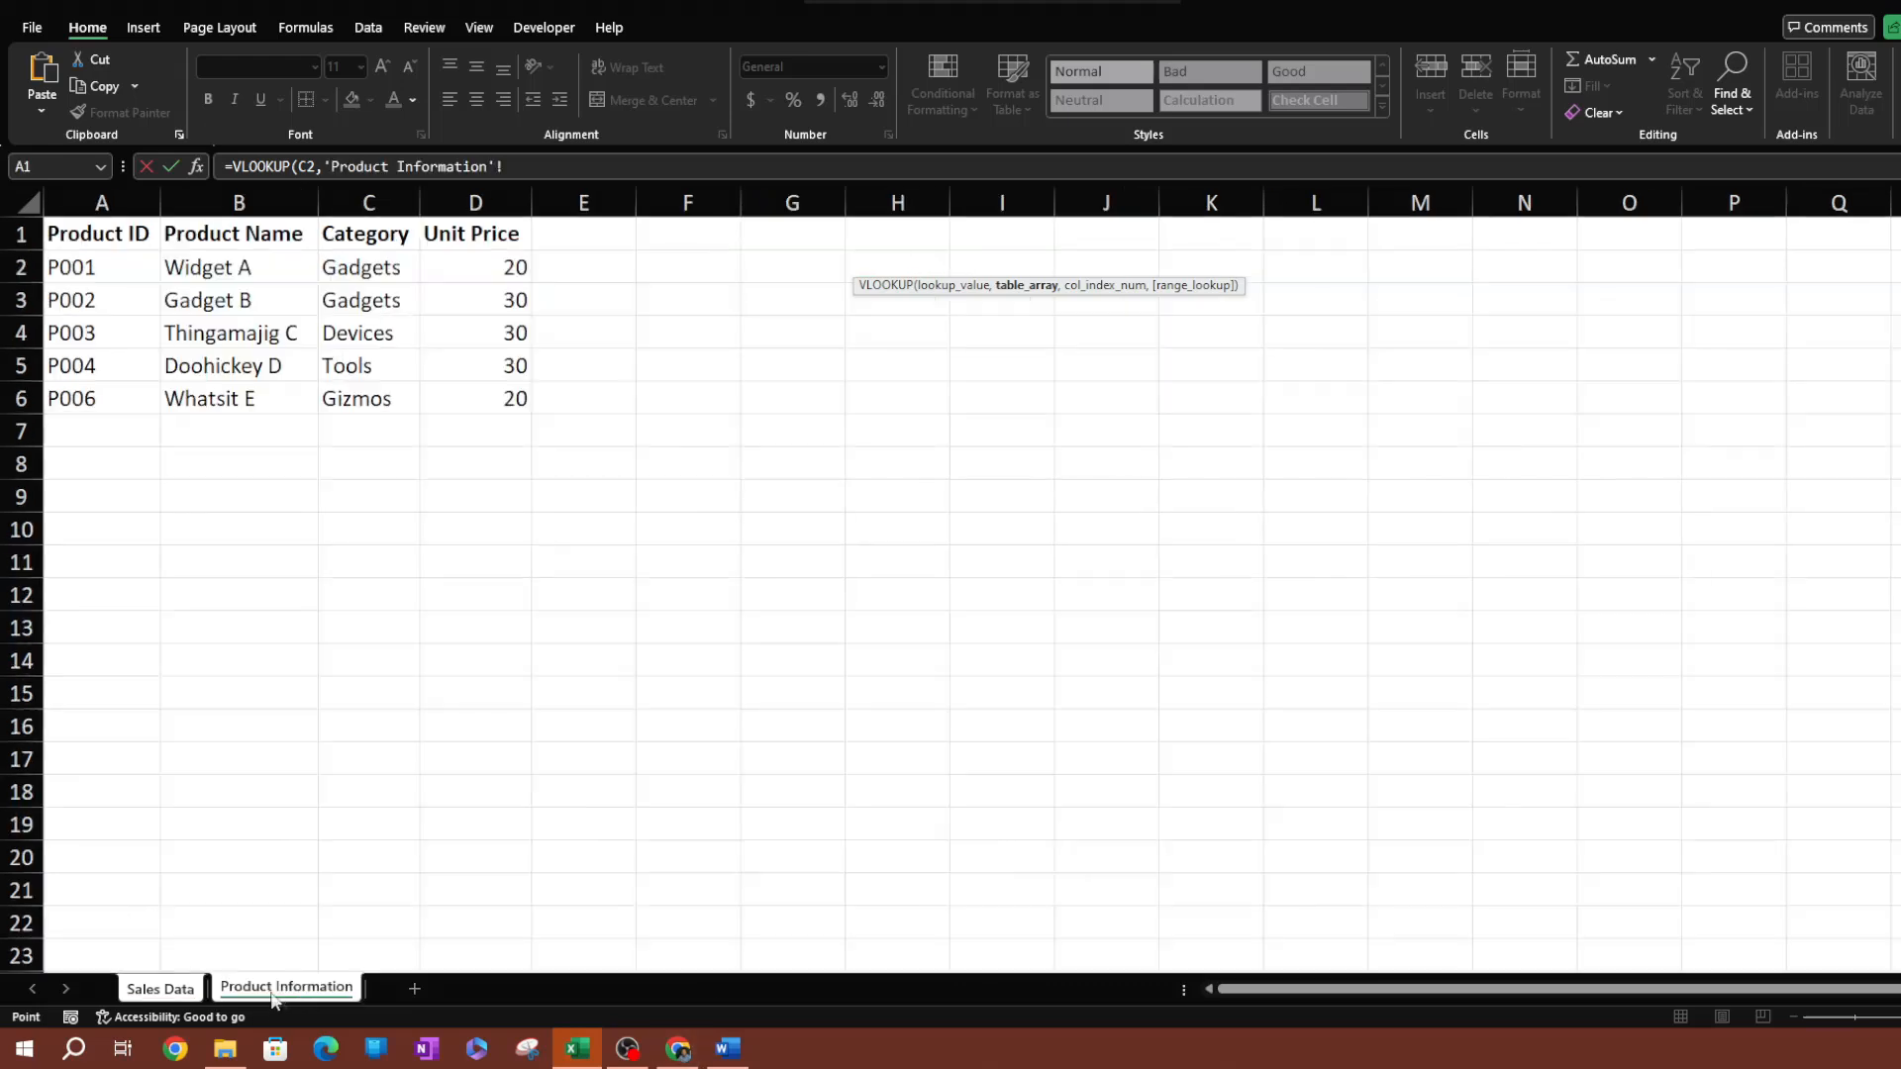
pyautogui.click(267, 989)
pyautogui.moveTo(94, 202); pyautogui.dragTo(214, 196)
pyautogui.moveTo(409, 187)
pyautogui.mouseDown()
pyautogui.moveTo(307, 188)
pyautogui.moveTo(400, 186)
pyautogui.mouseUp()
pyautogui.write(',3,0')
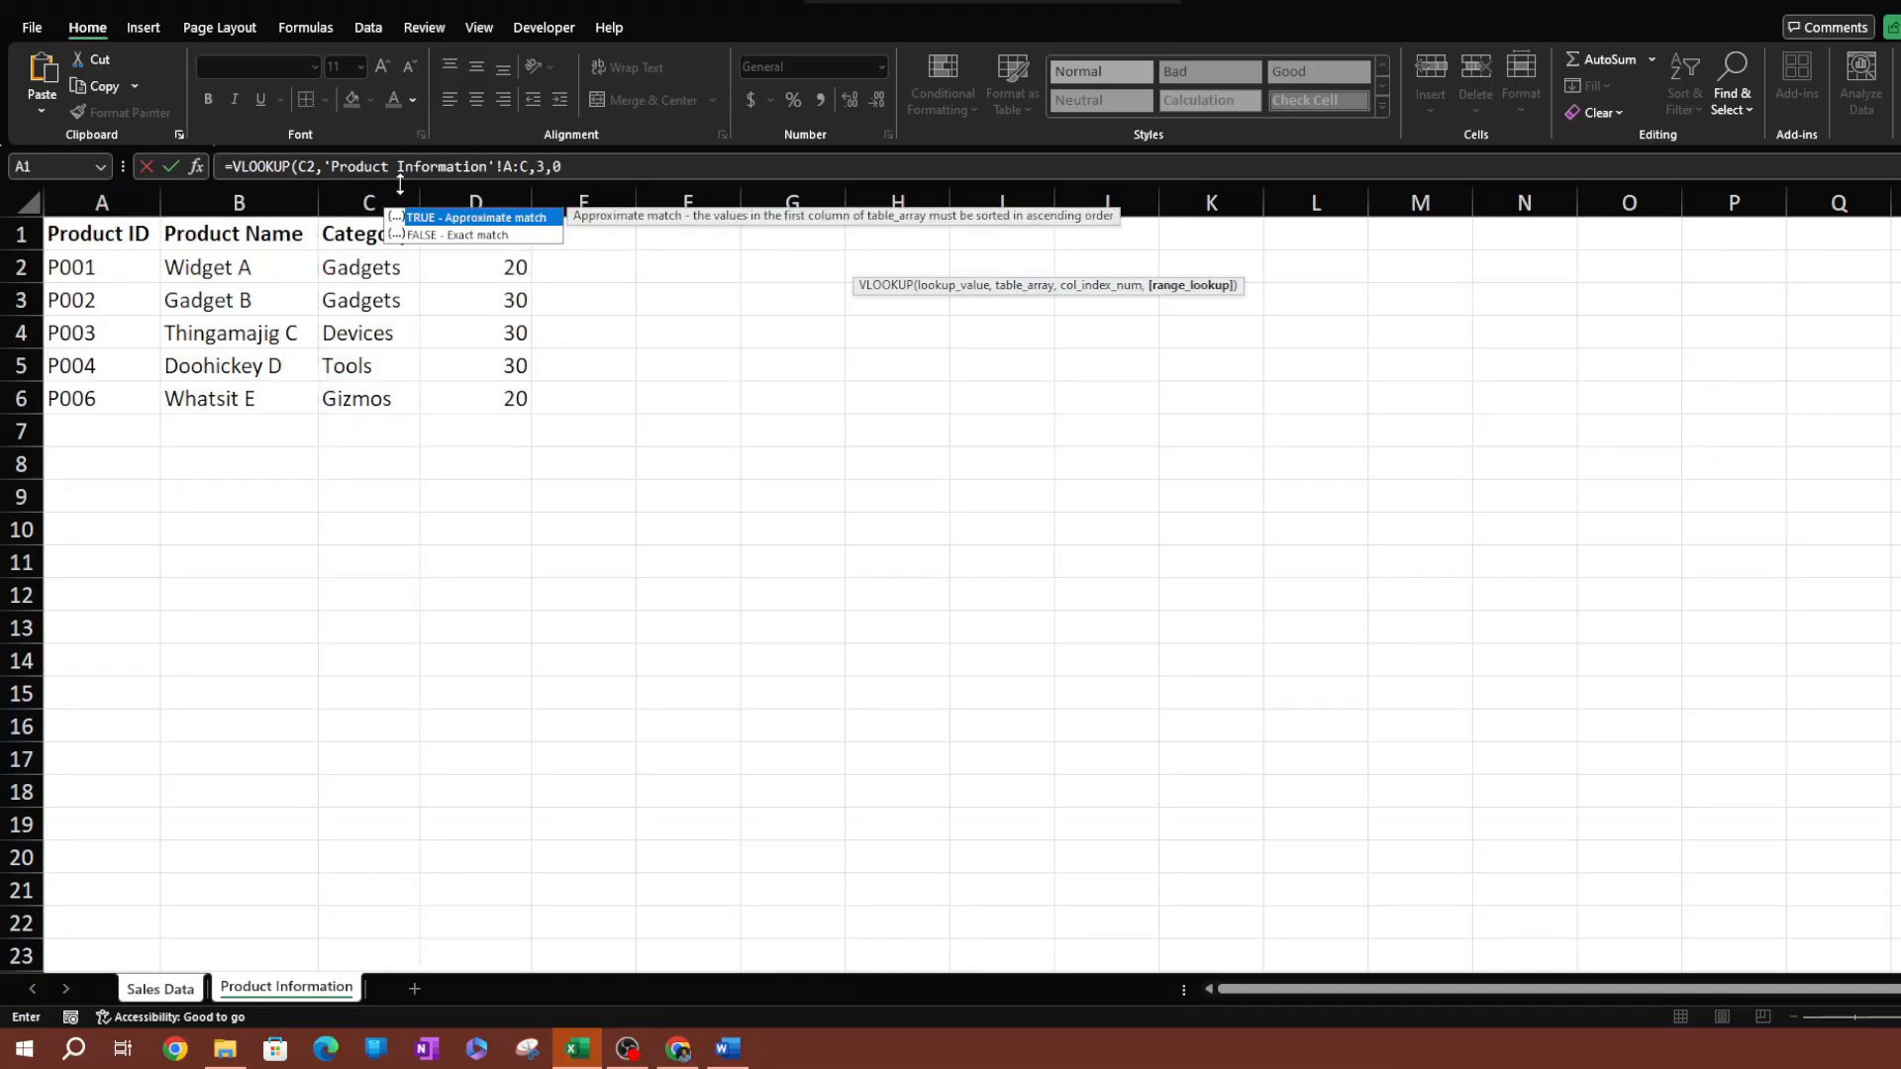
pyautogui.write(')')
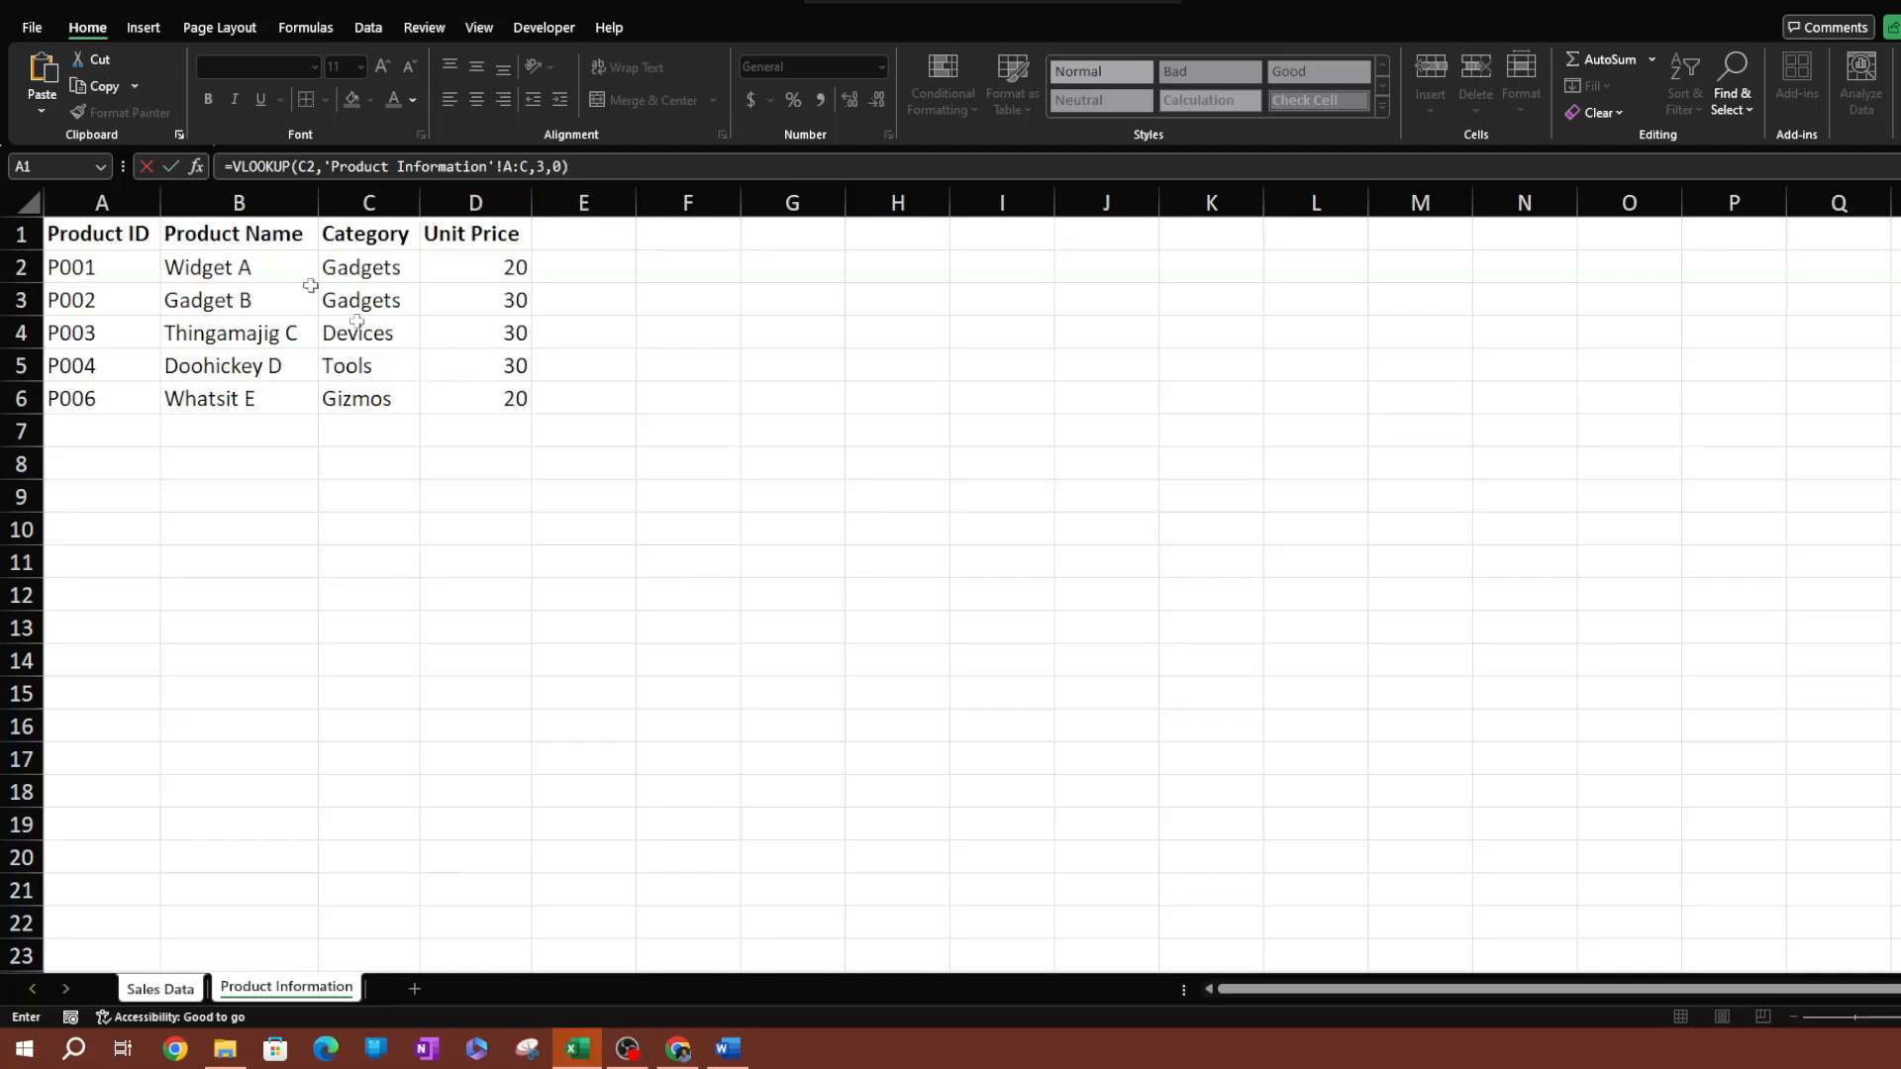
pyautogui.press('Return')
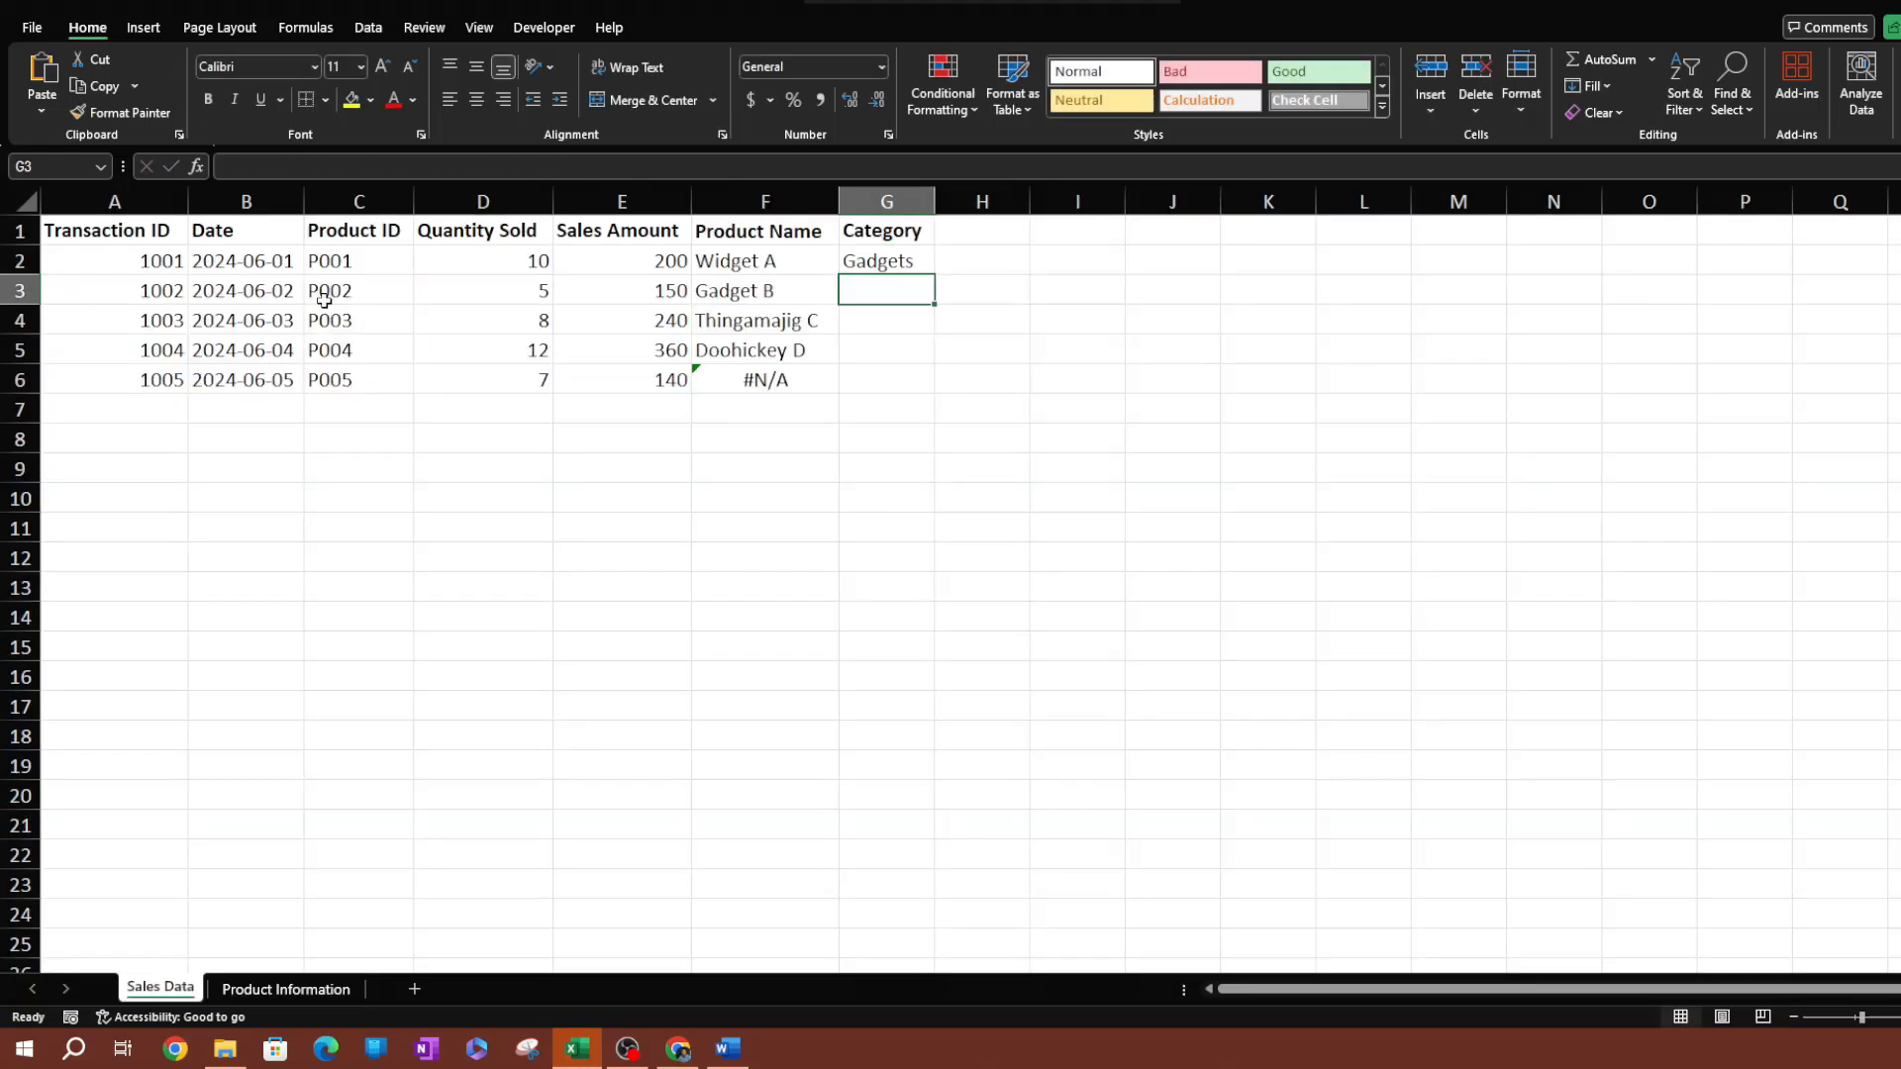
# Fill the Category lookup formula from G2 down to G6.
pyautogui.moveTo(897, 263); pyautogui.dragTo(906, 369)
pyautogui.hotkey('ctrl', 'd')
pyautogui.click(818, 516)
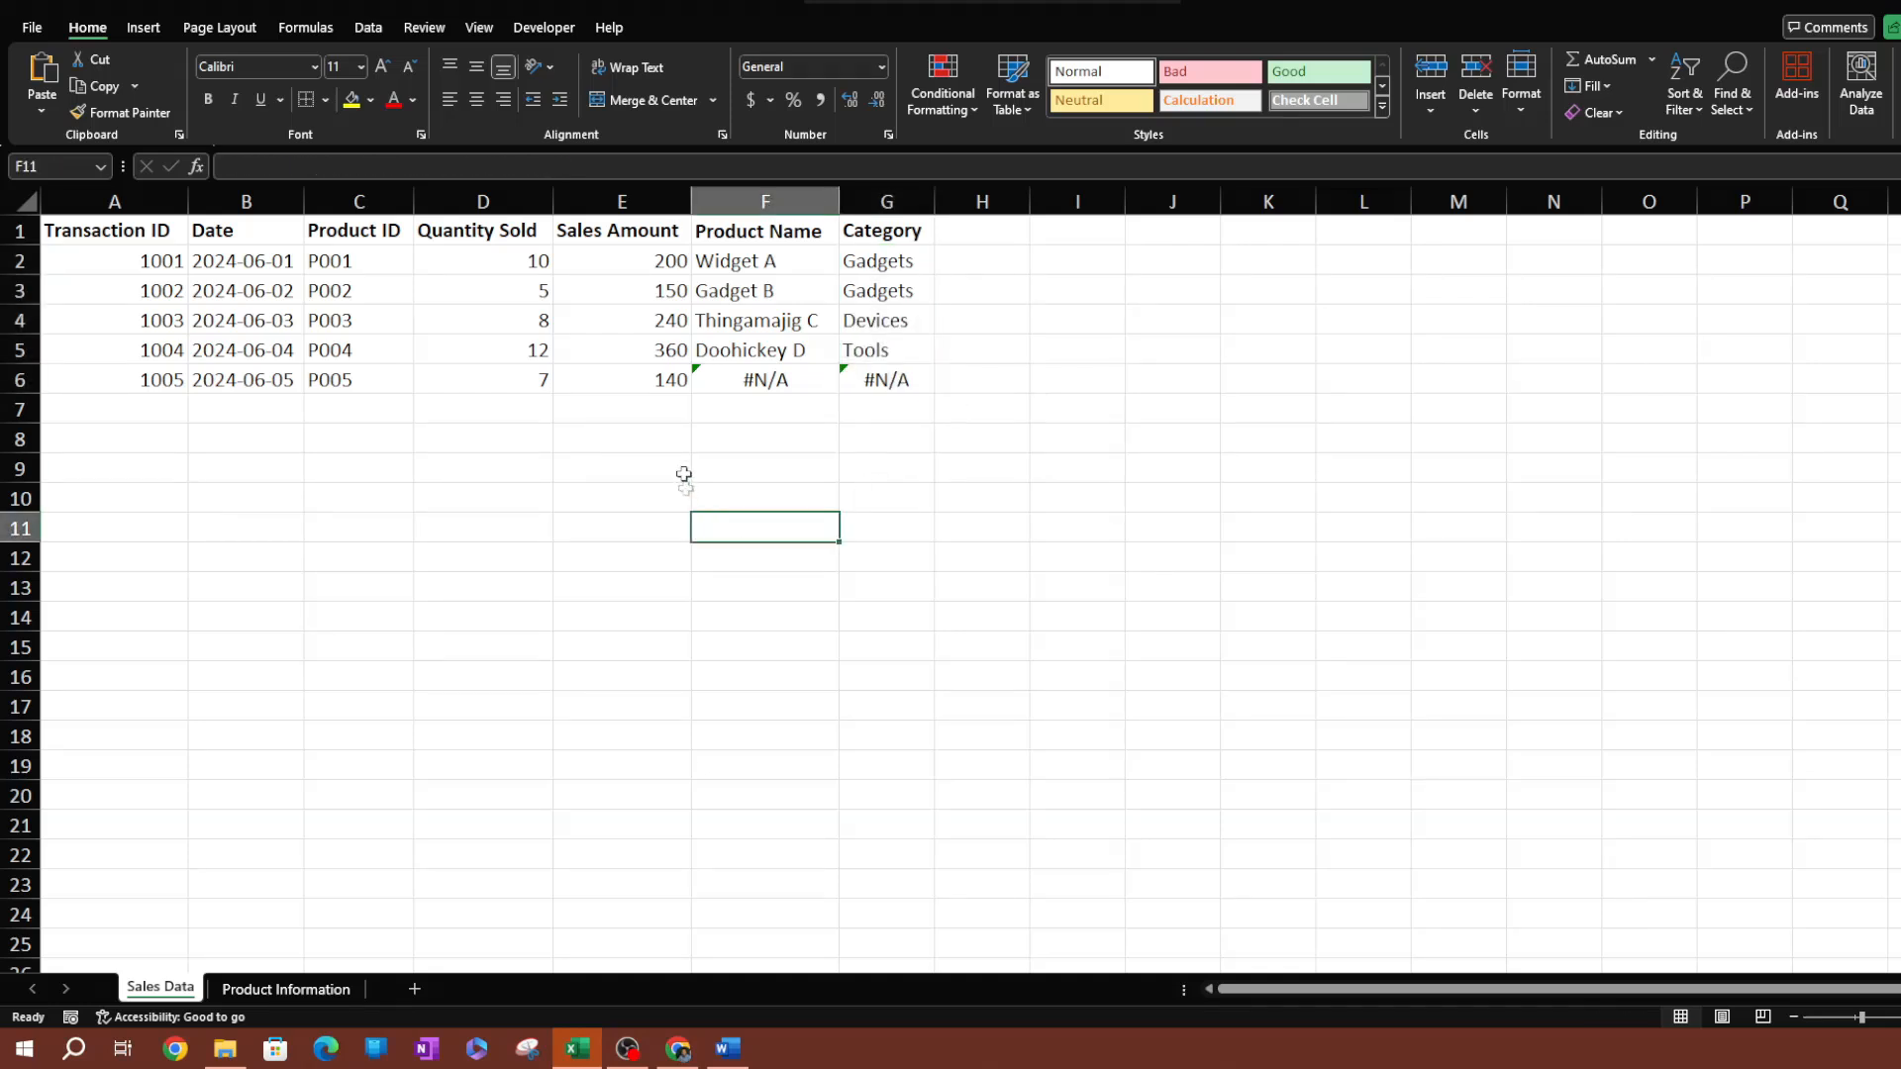
# Inspect the F6 lookup error and compare product ID P005 in C6 with the Product ID list on the Product Information sheet.
pyautogui.click(777, 382)
pyautogui.click(886, 520)
pyautogui.click(780, 378)
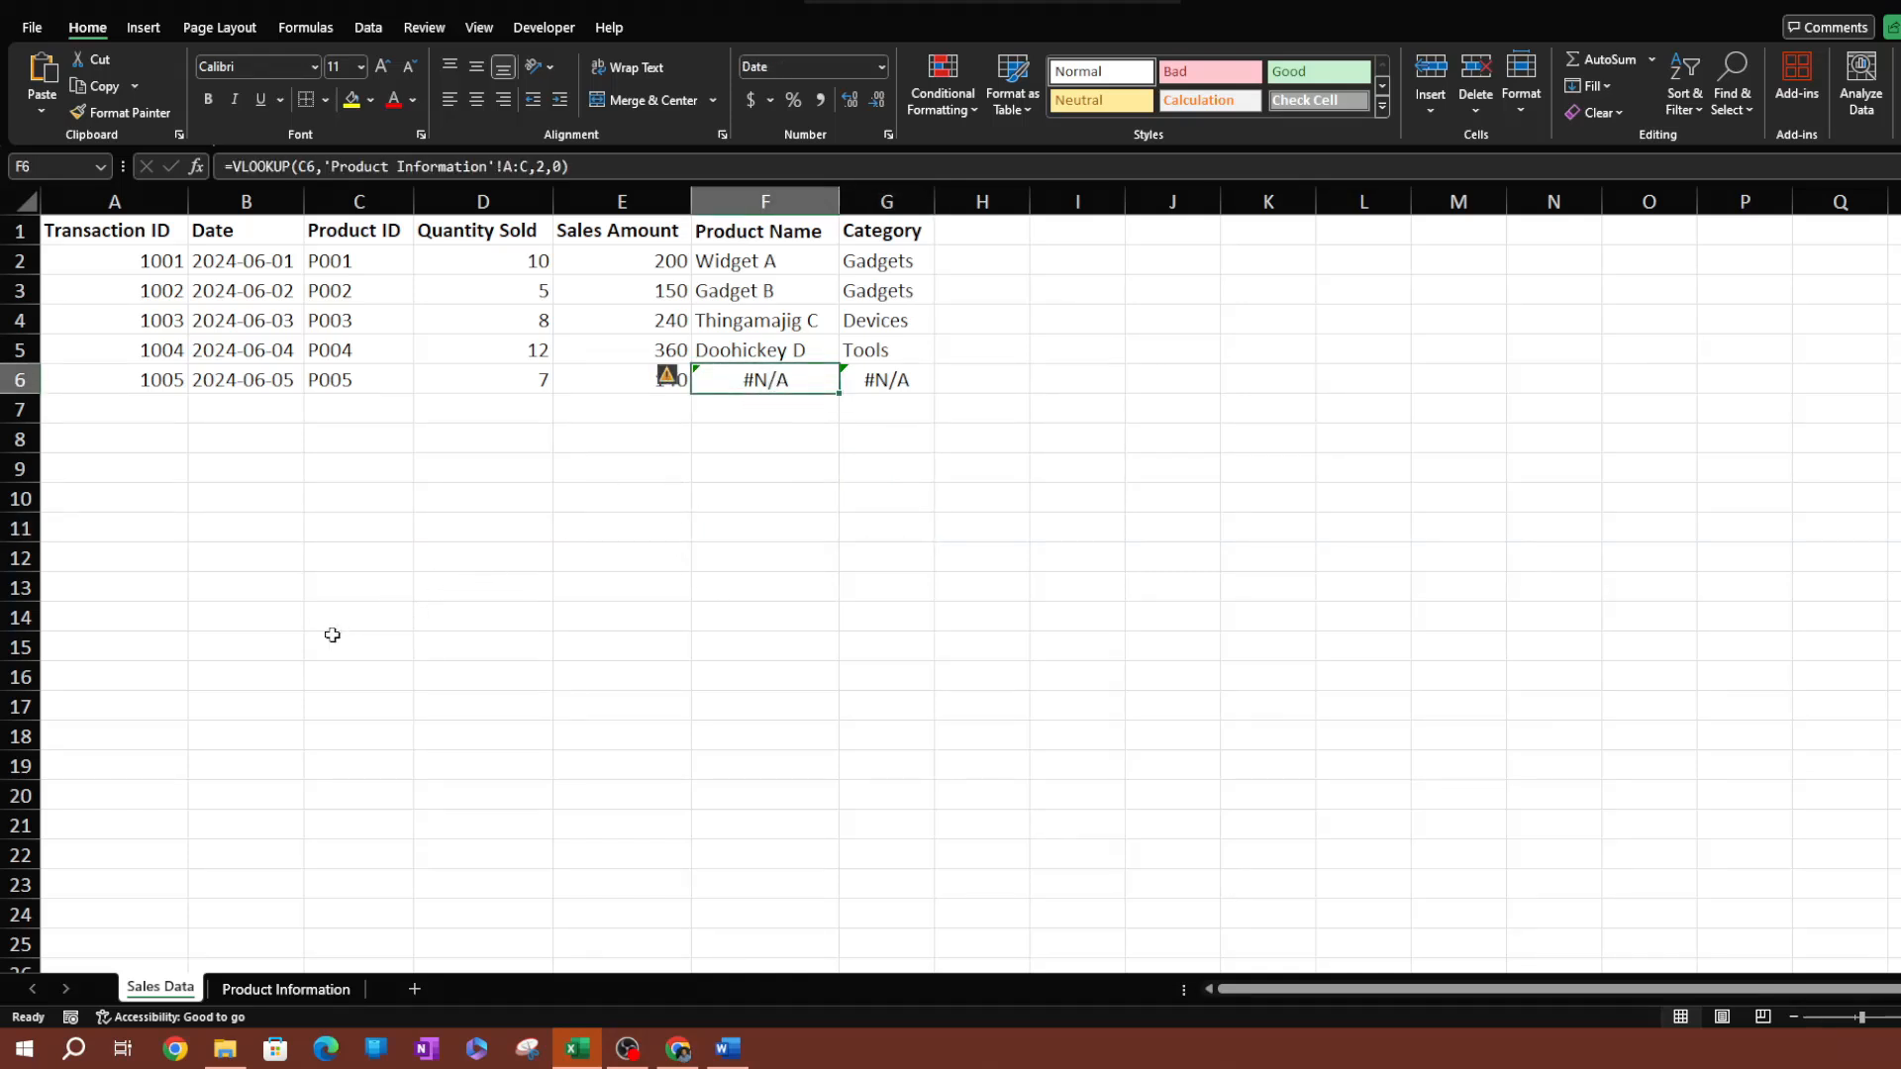
pyautogui.click(119, 466)
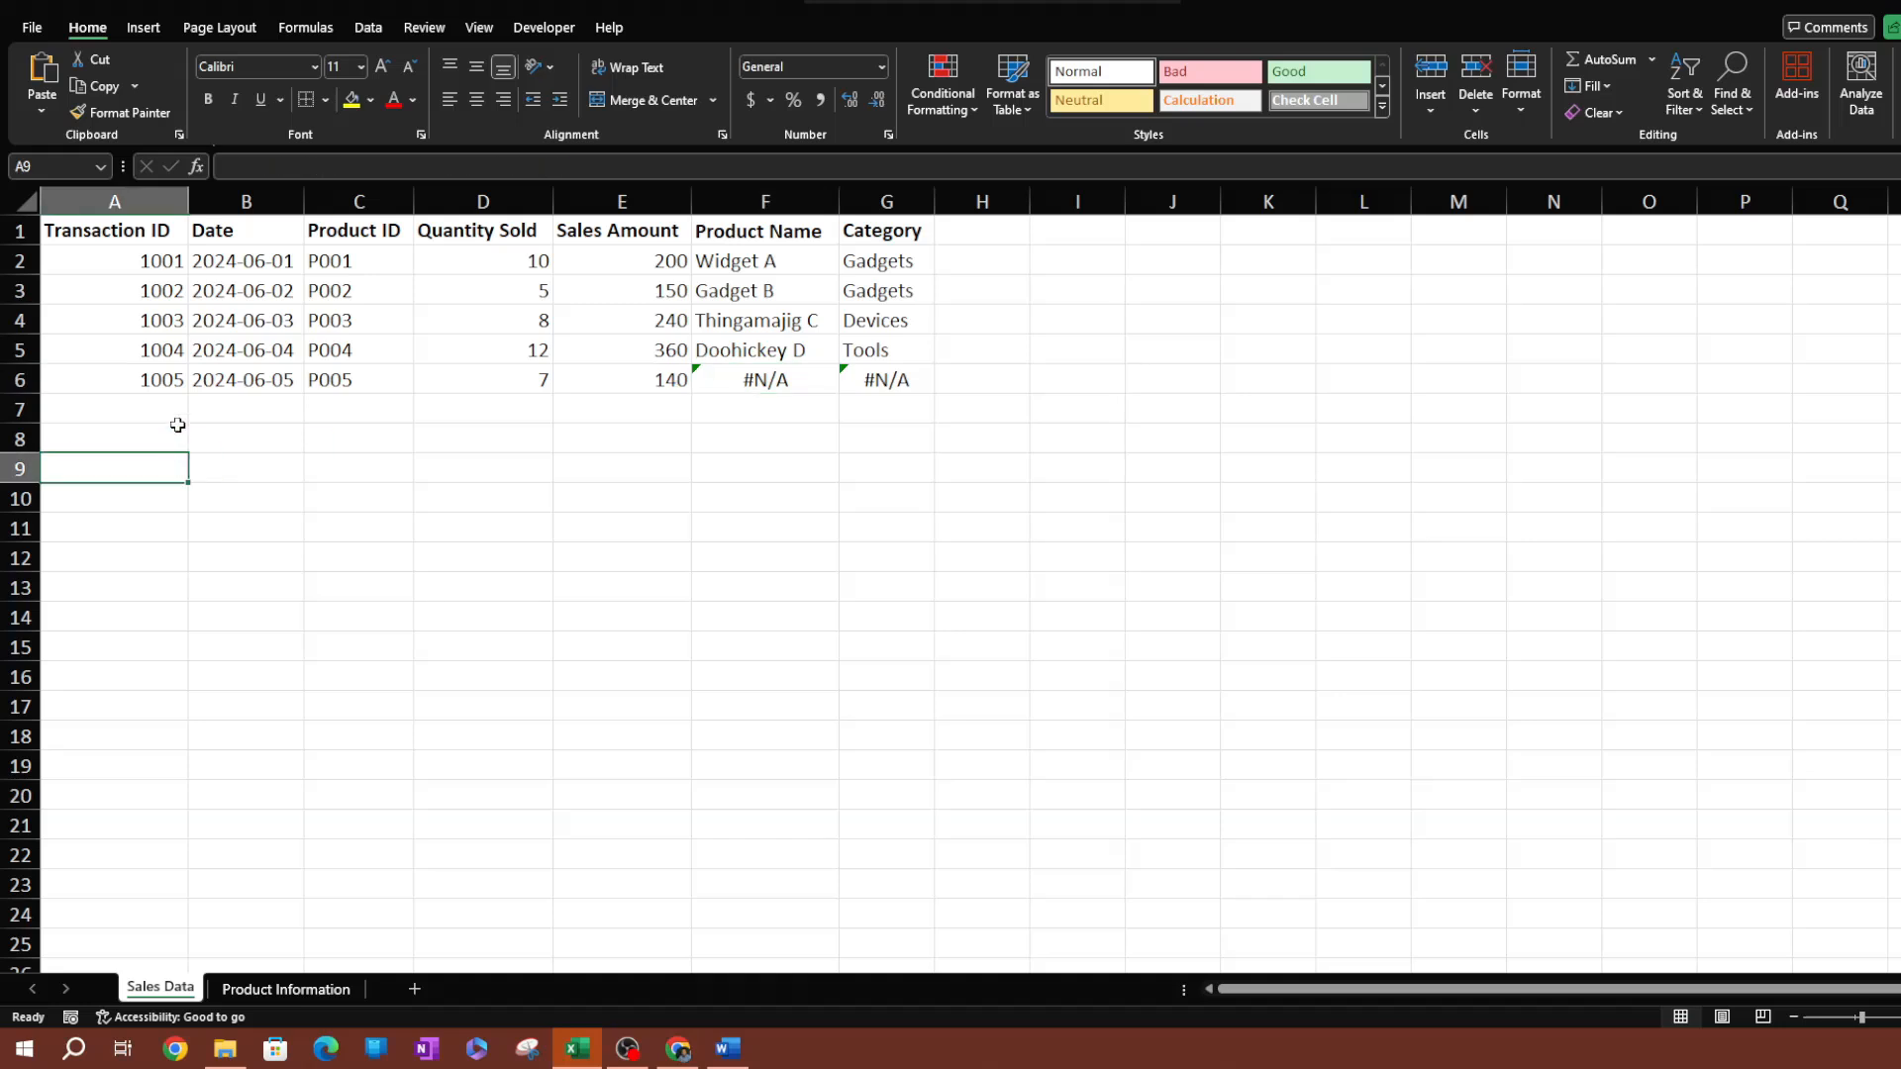
pyautogui.click(506, 465)
pyautogui.click(345, 386)
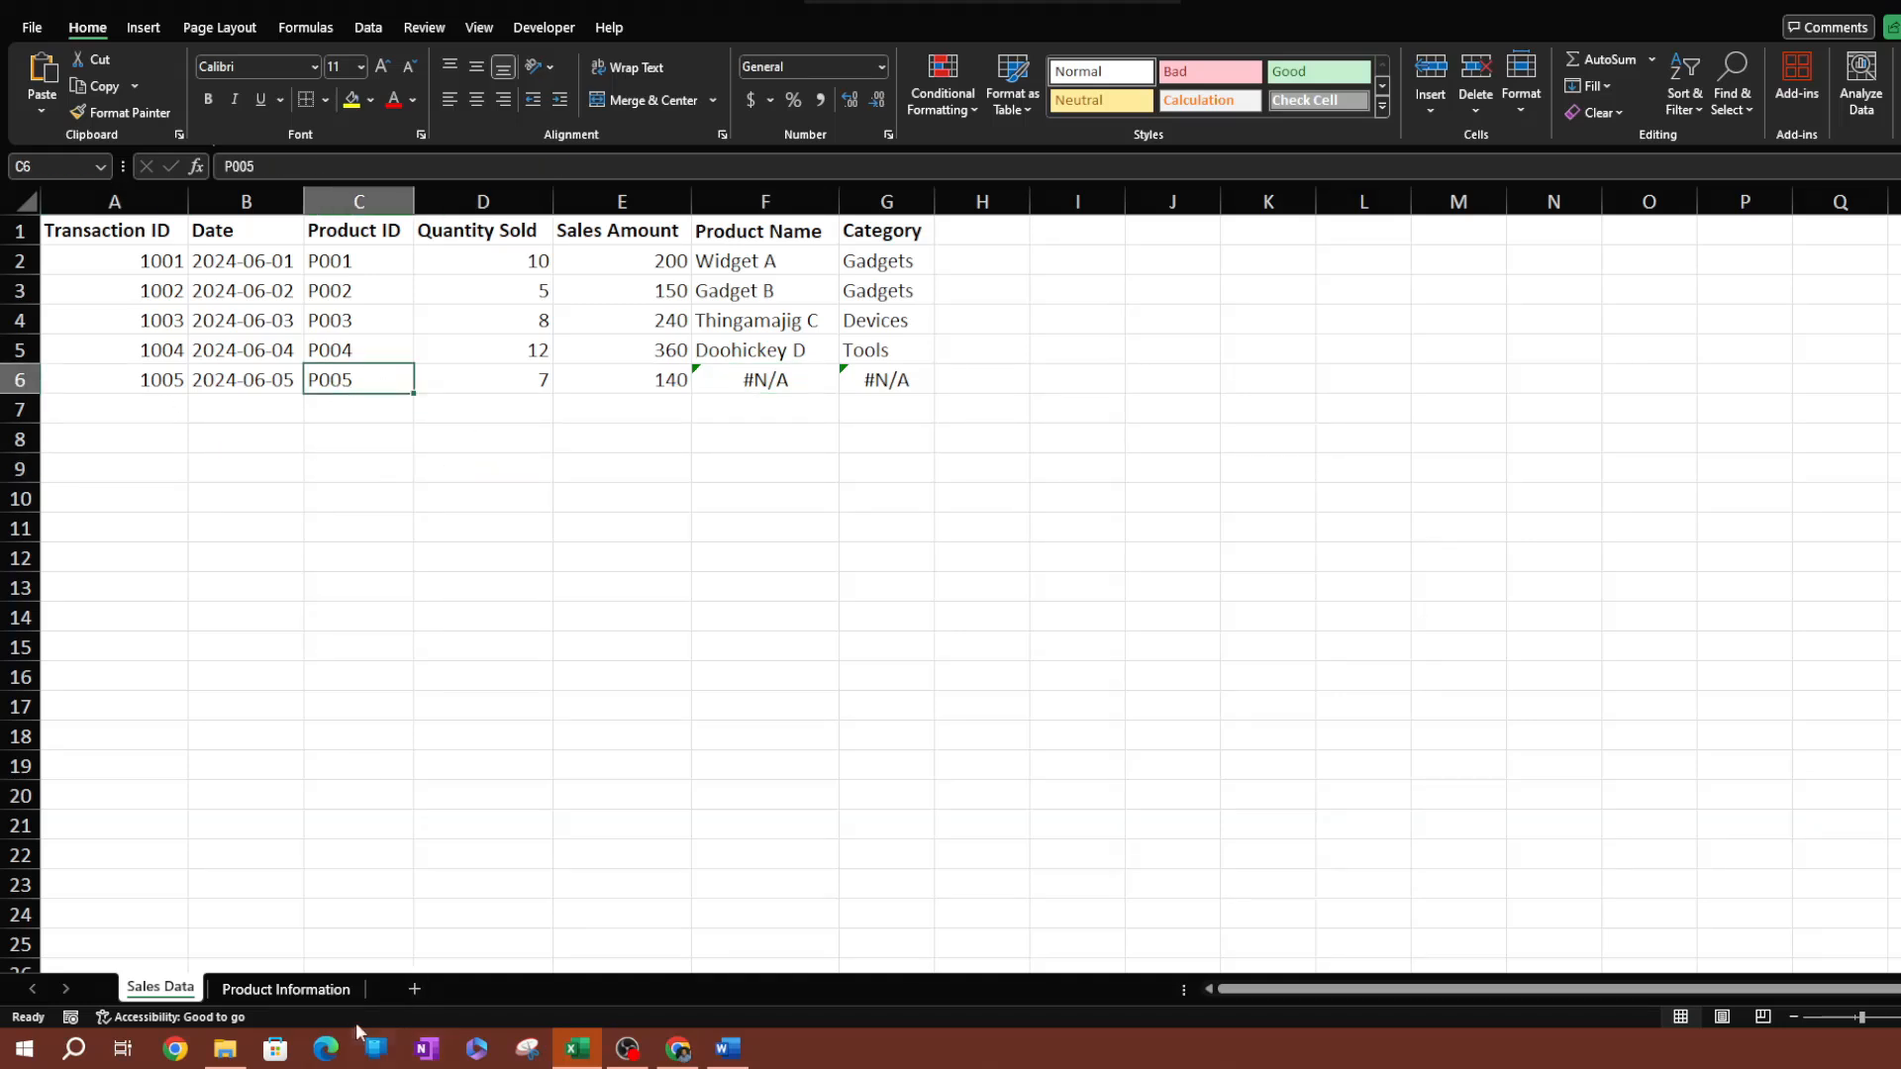
pyautogui.click(302, 989)
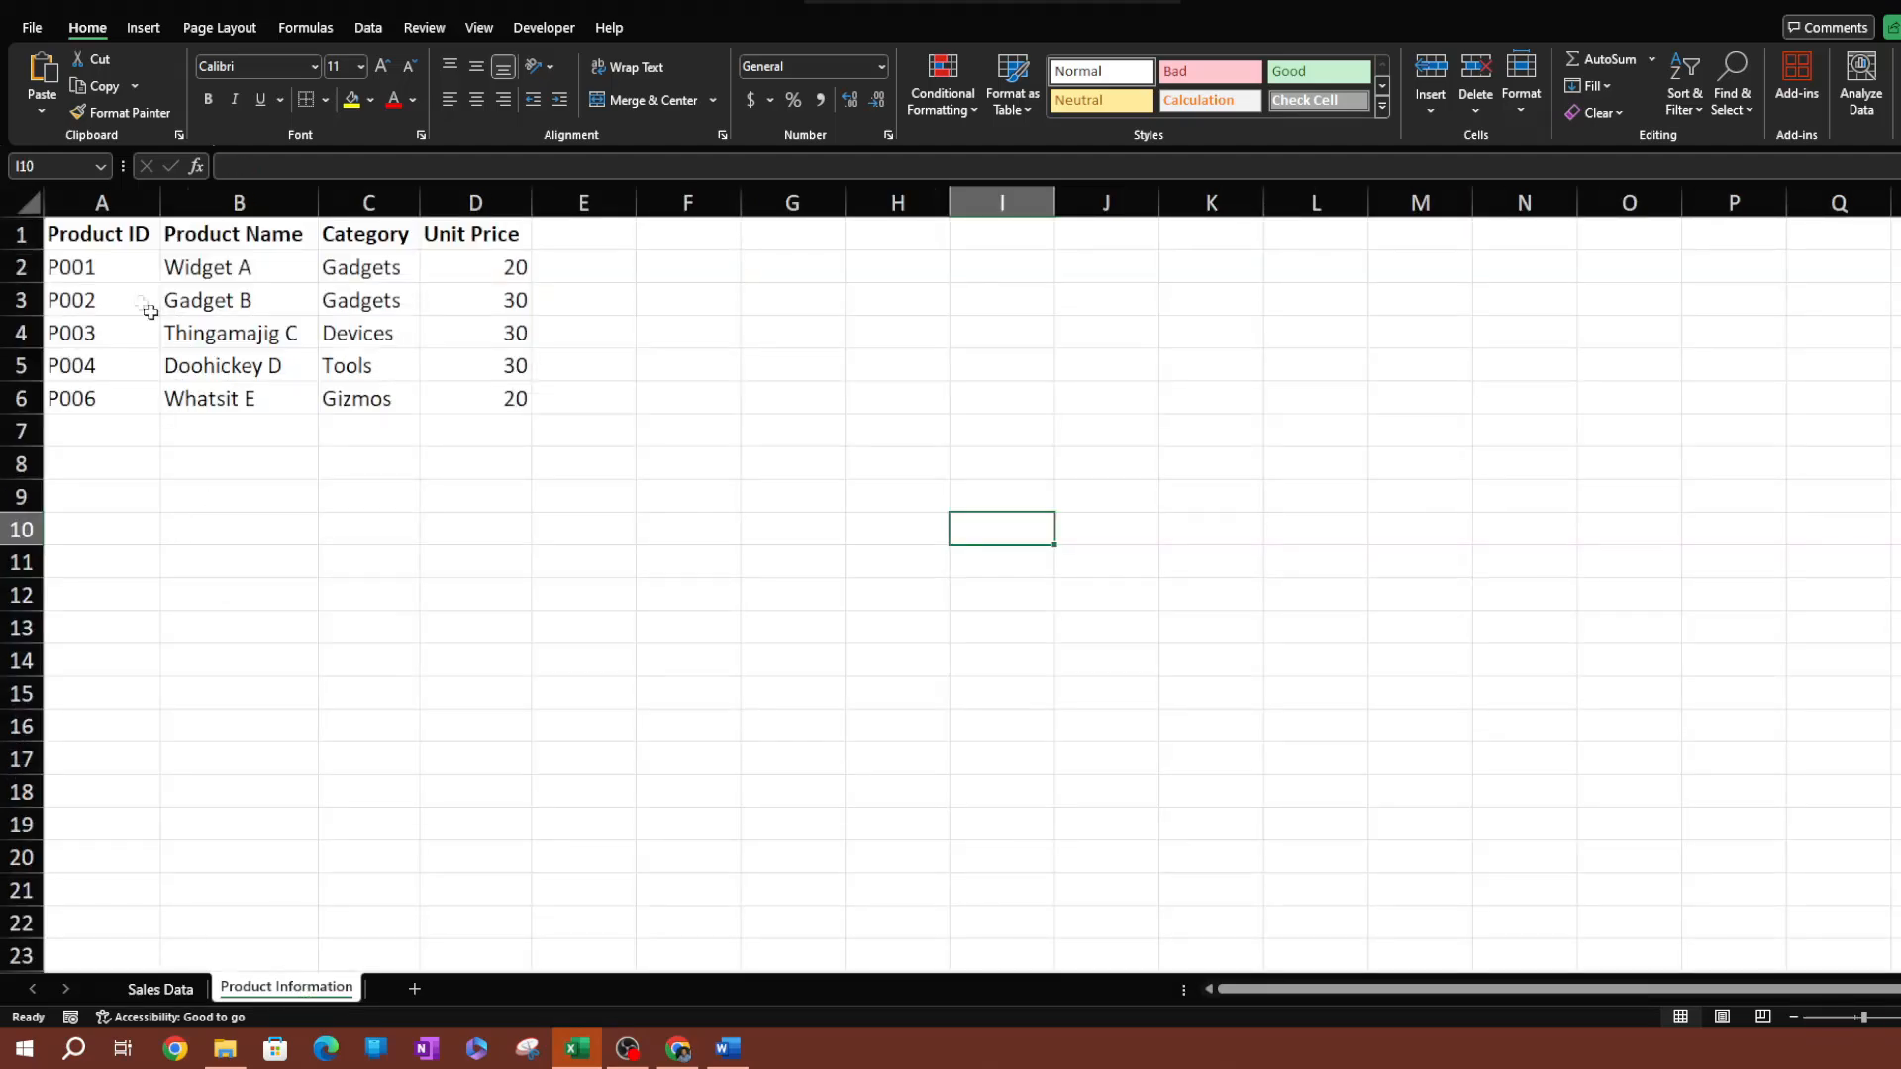
pyautogui.moveTo(106, 261); pyautogui.dragTo(119, 414)
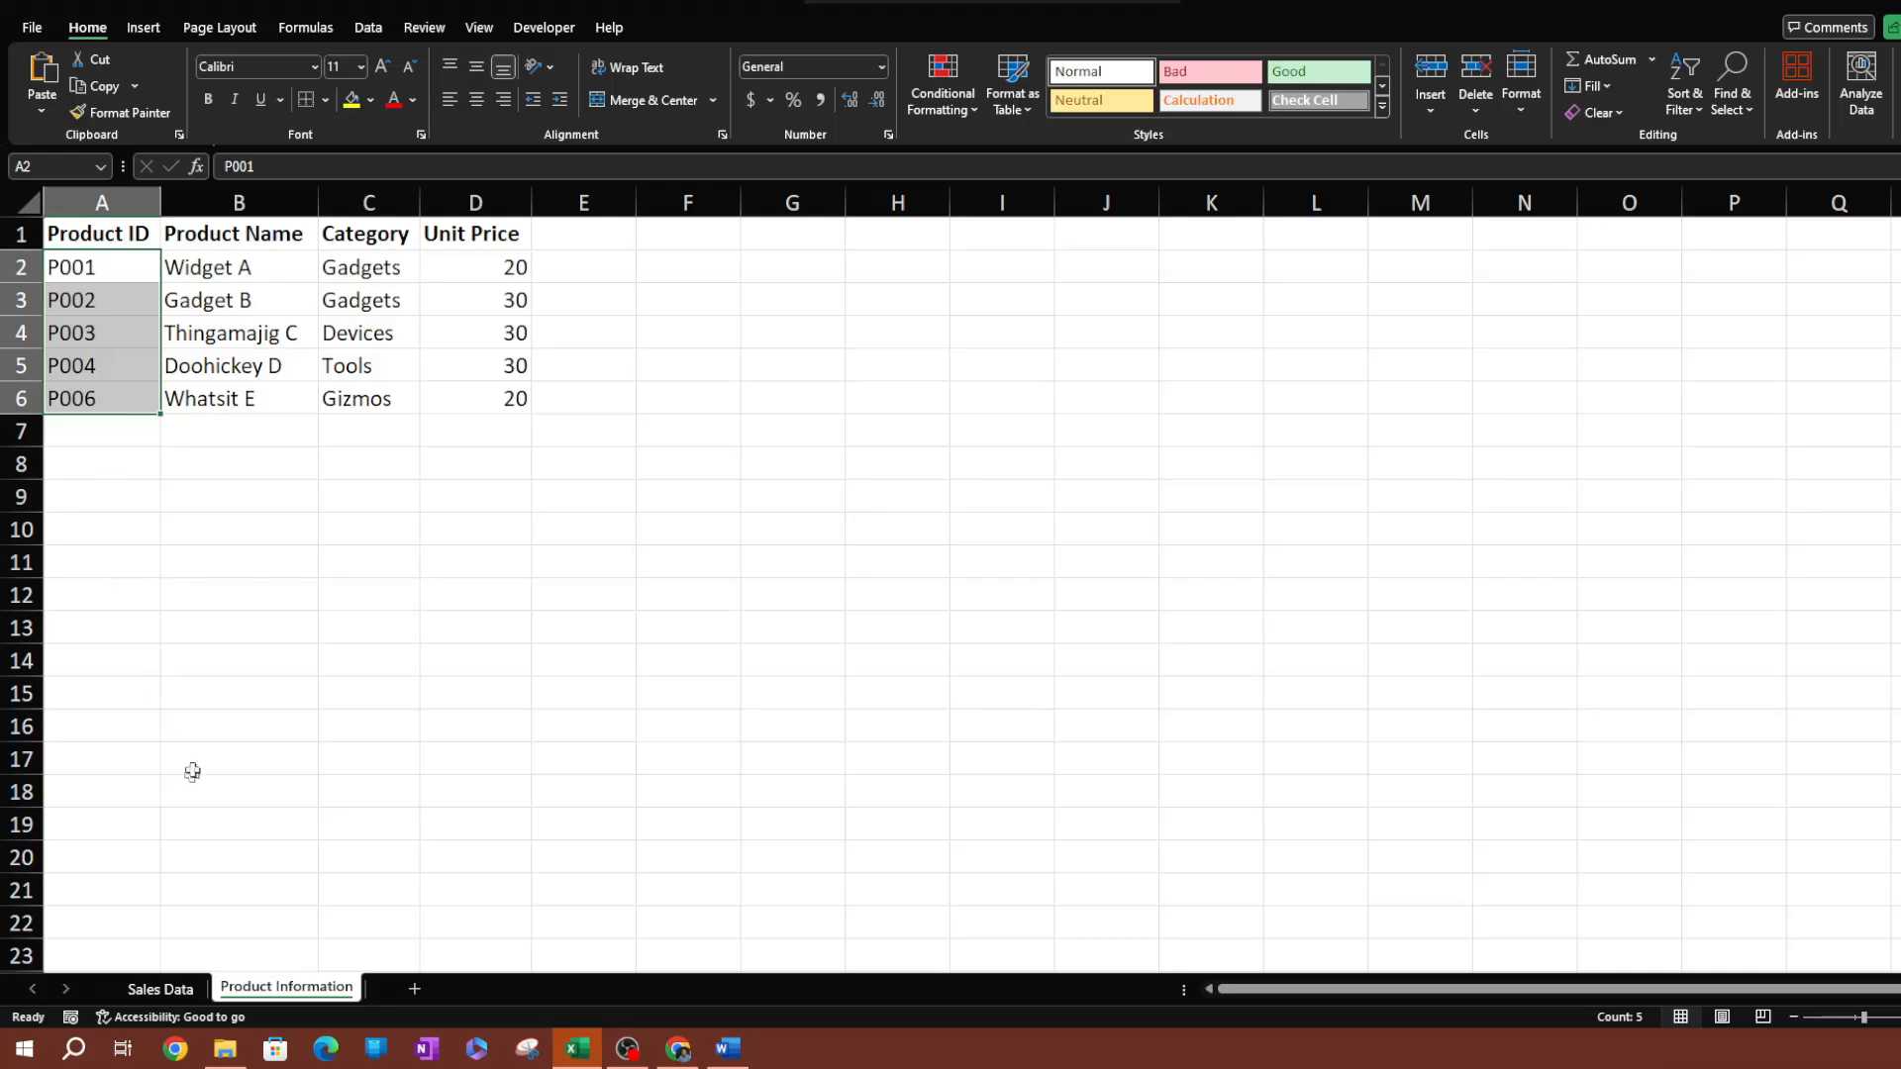
pyautogui.click(163, 988)
pyautogui.click(466, 657)
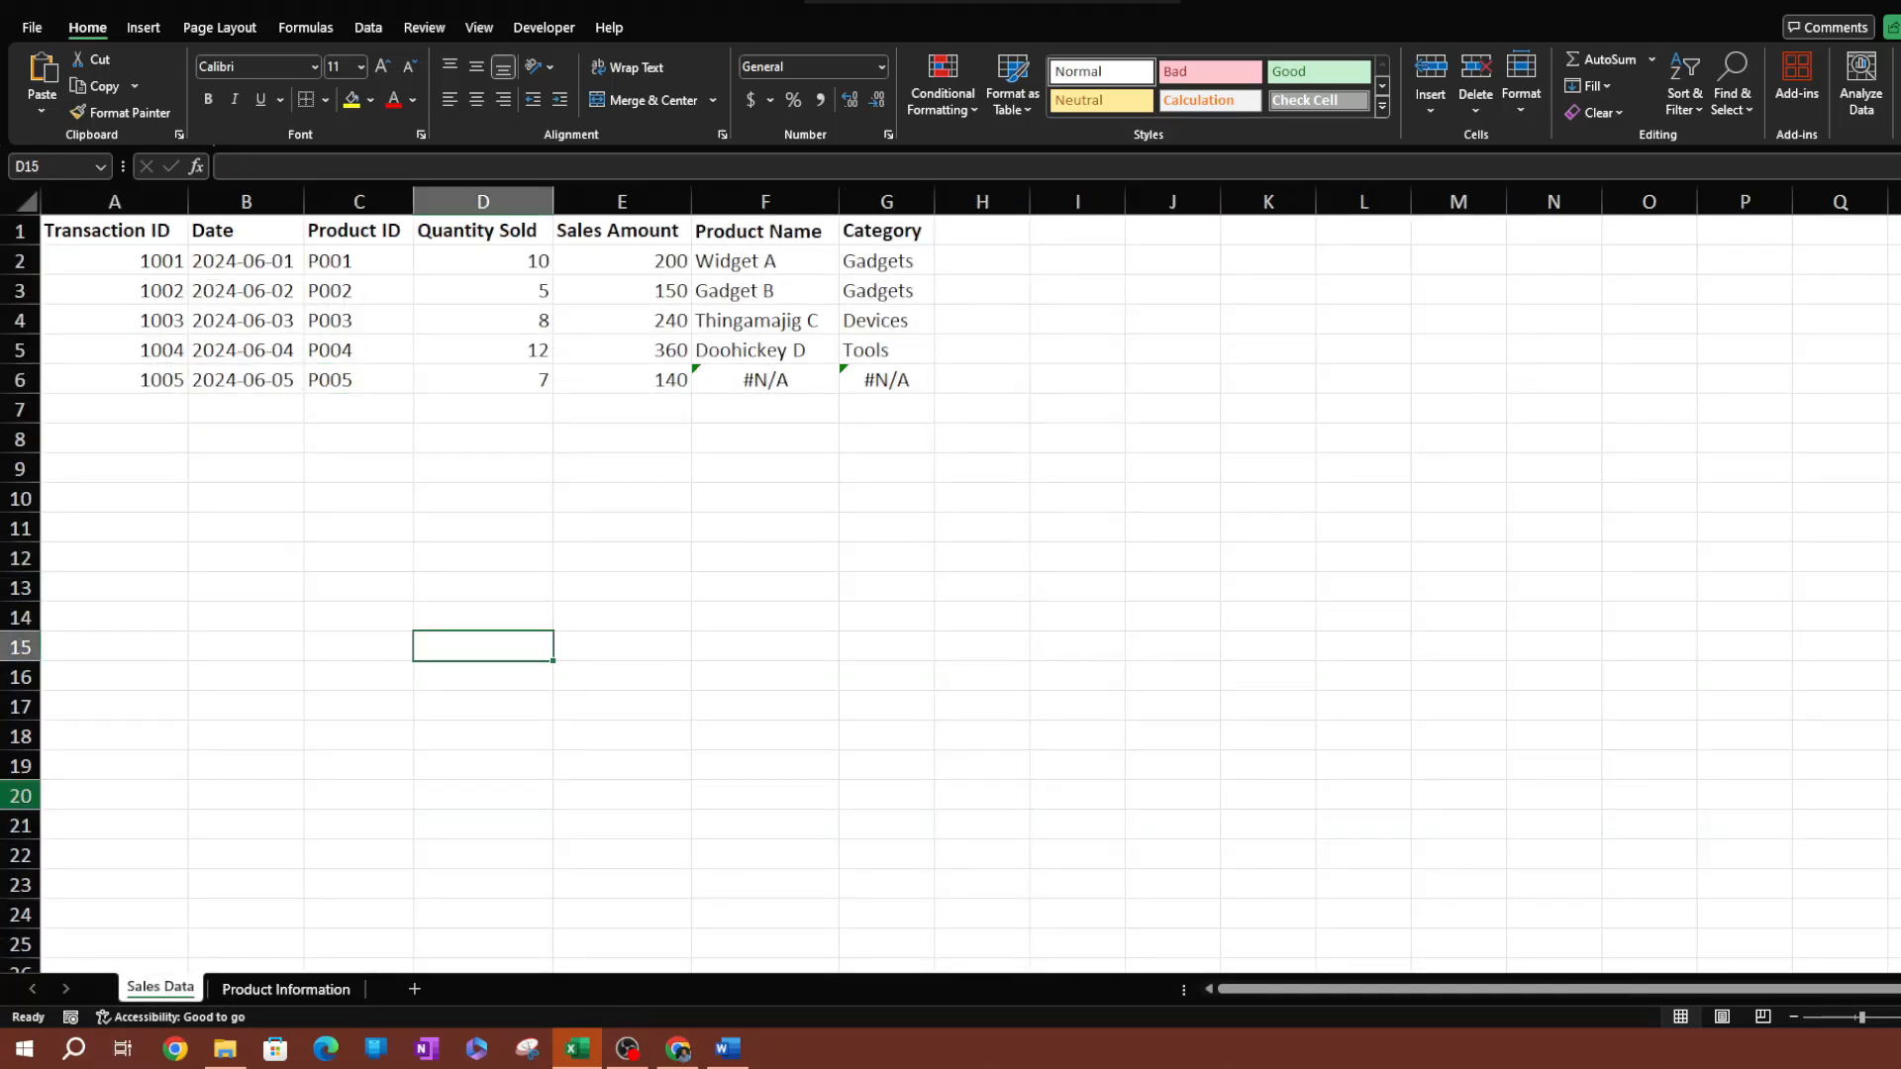
# Read the Word brief's instruction on missing product IDs, return to the Excel workbook and recheck P005 against the Product Information sheet.
pyautogui.hotkey('alt', 'Tab')
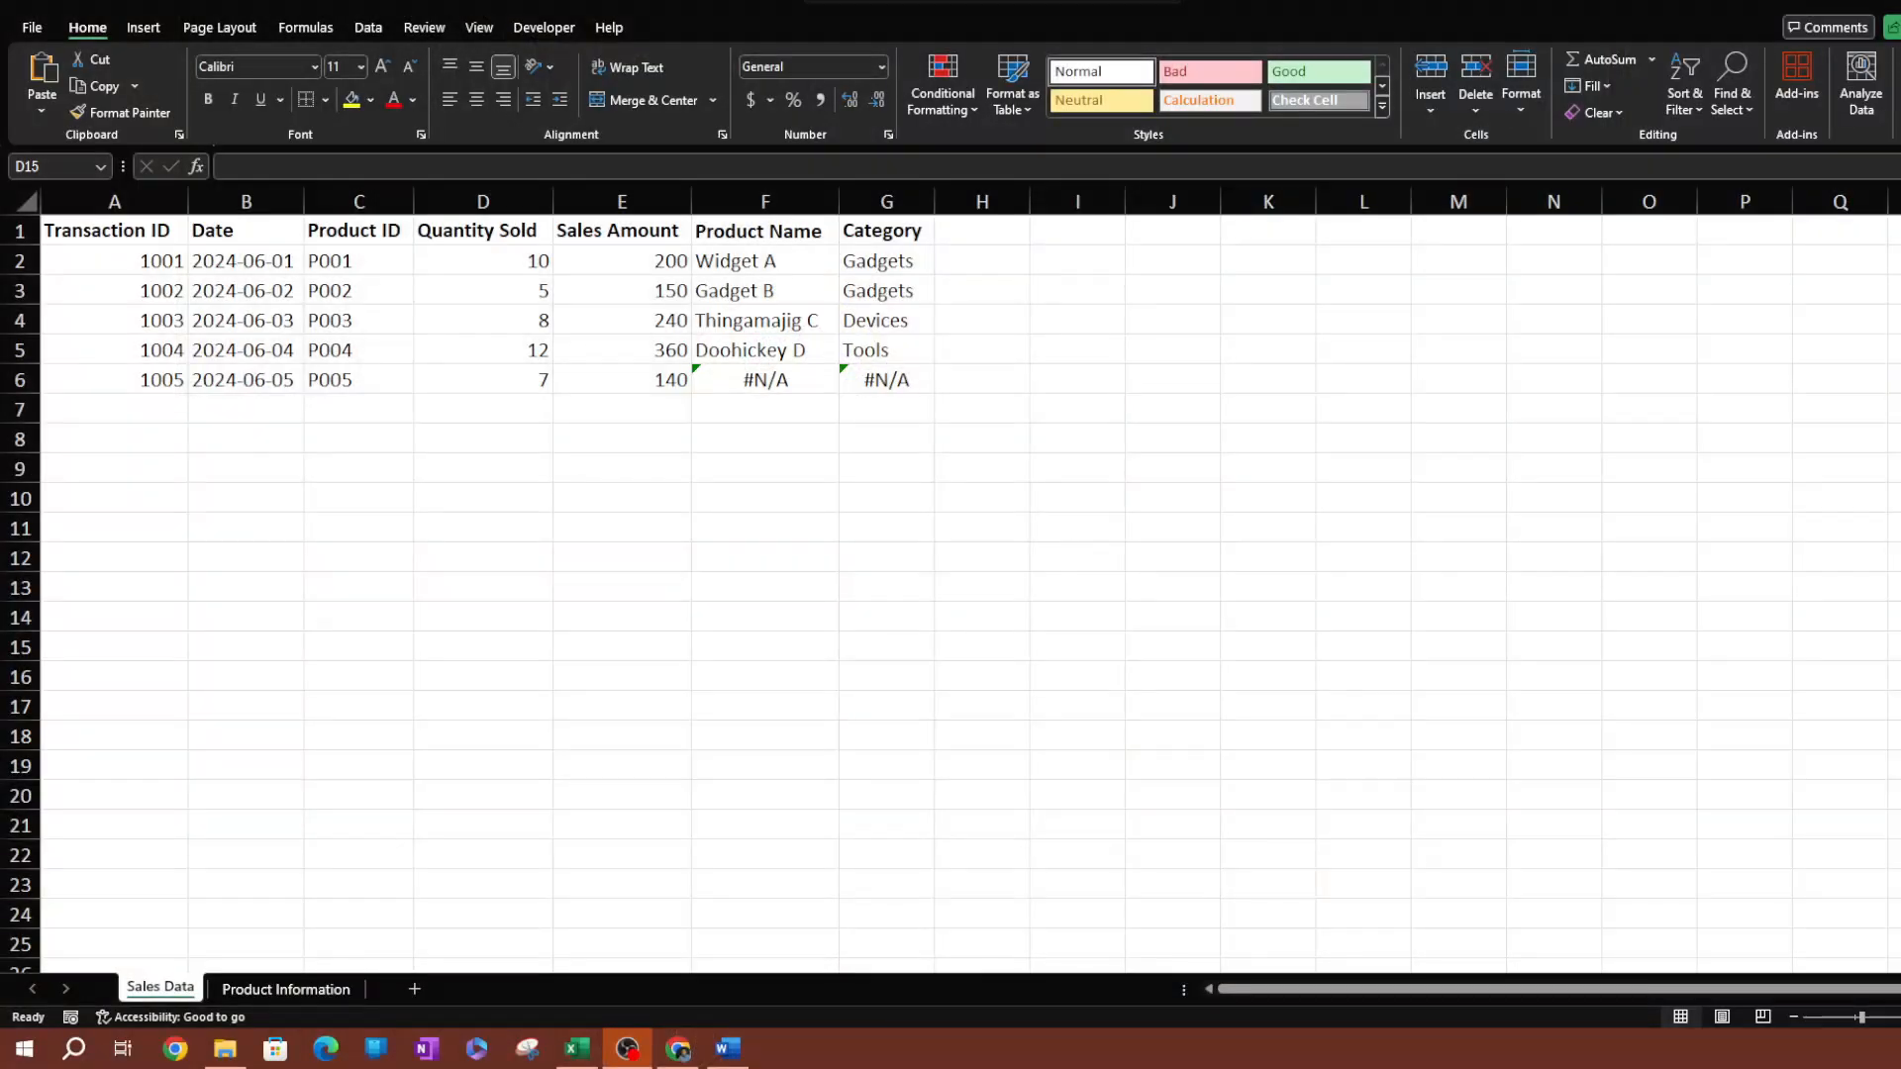
pyautogui.hotkey('alt', 'Tab')
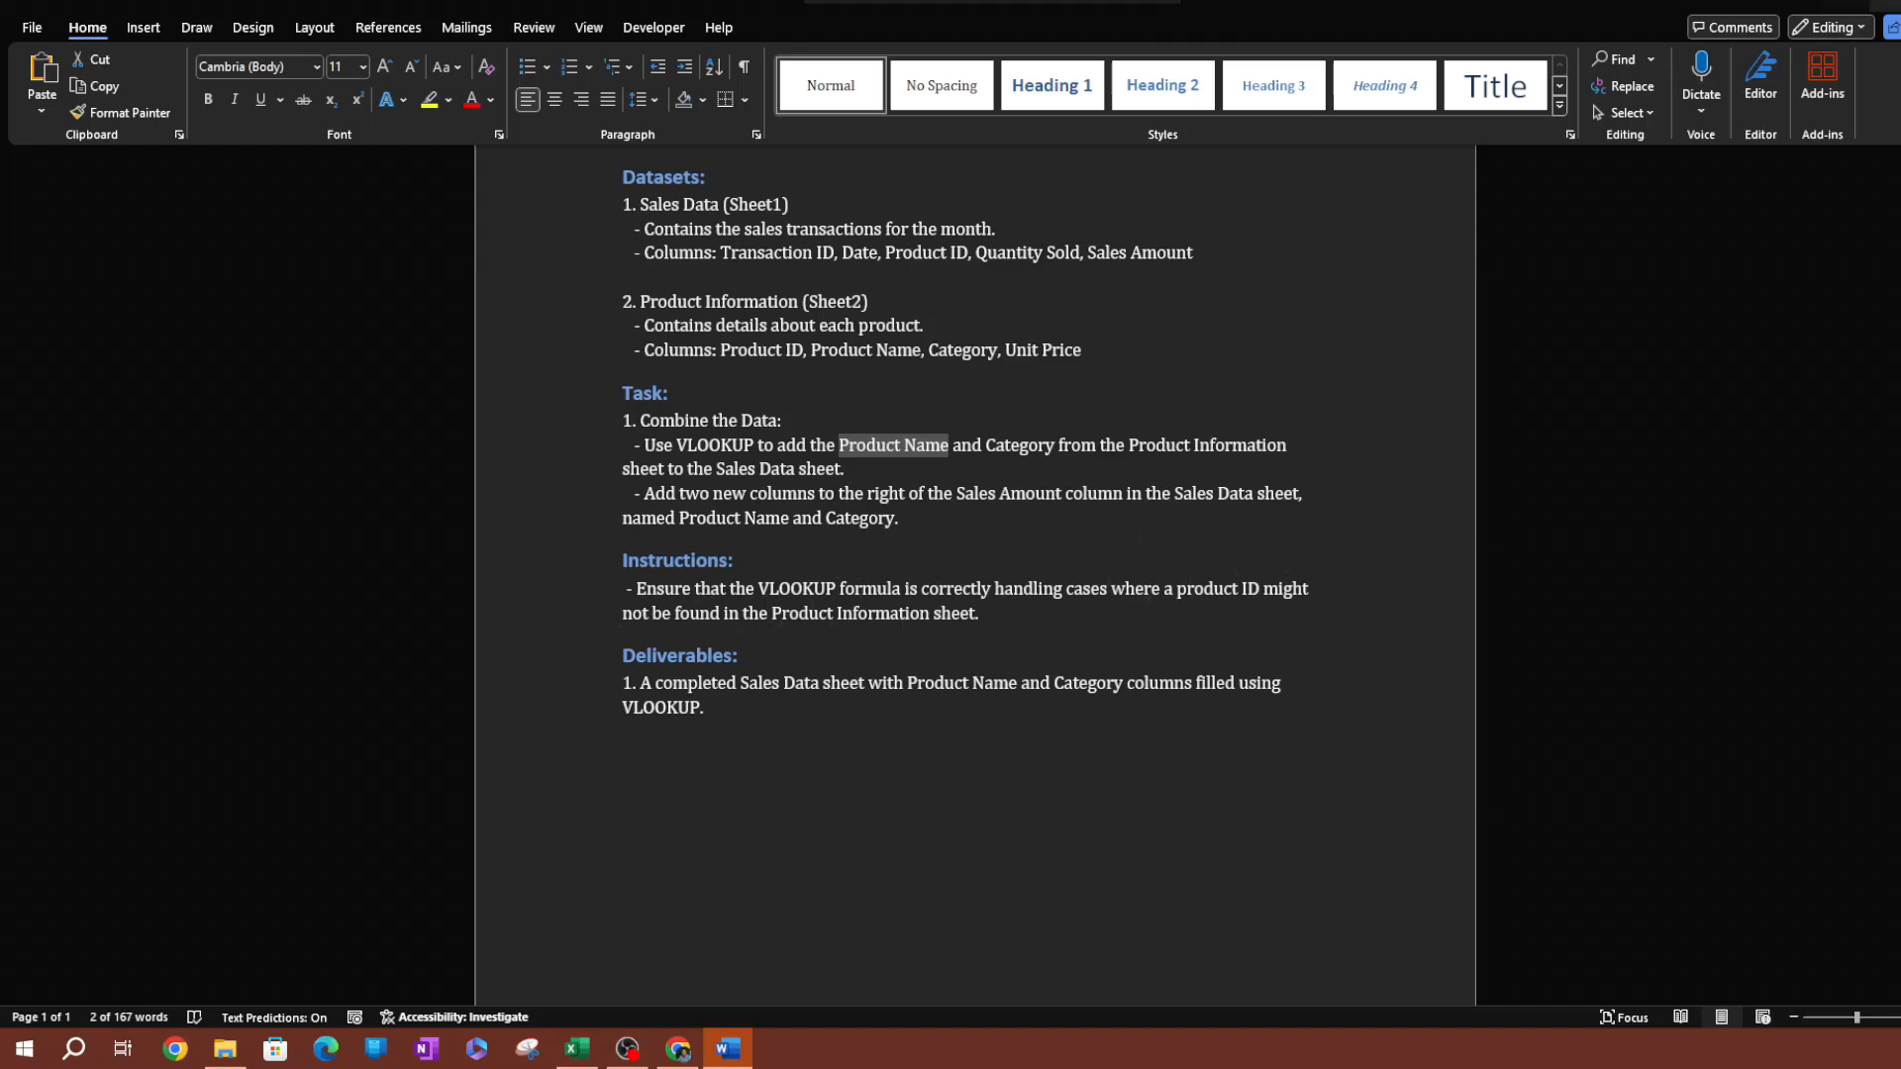
pyautogui.click(1844, 5)
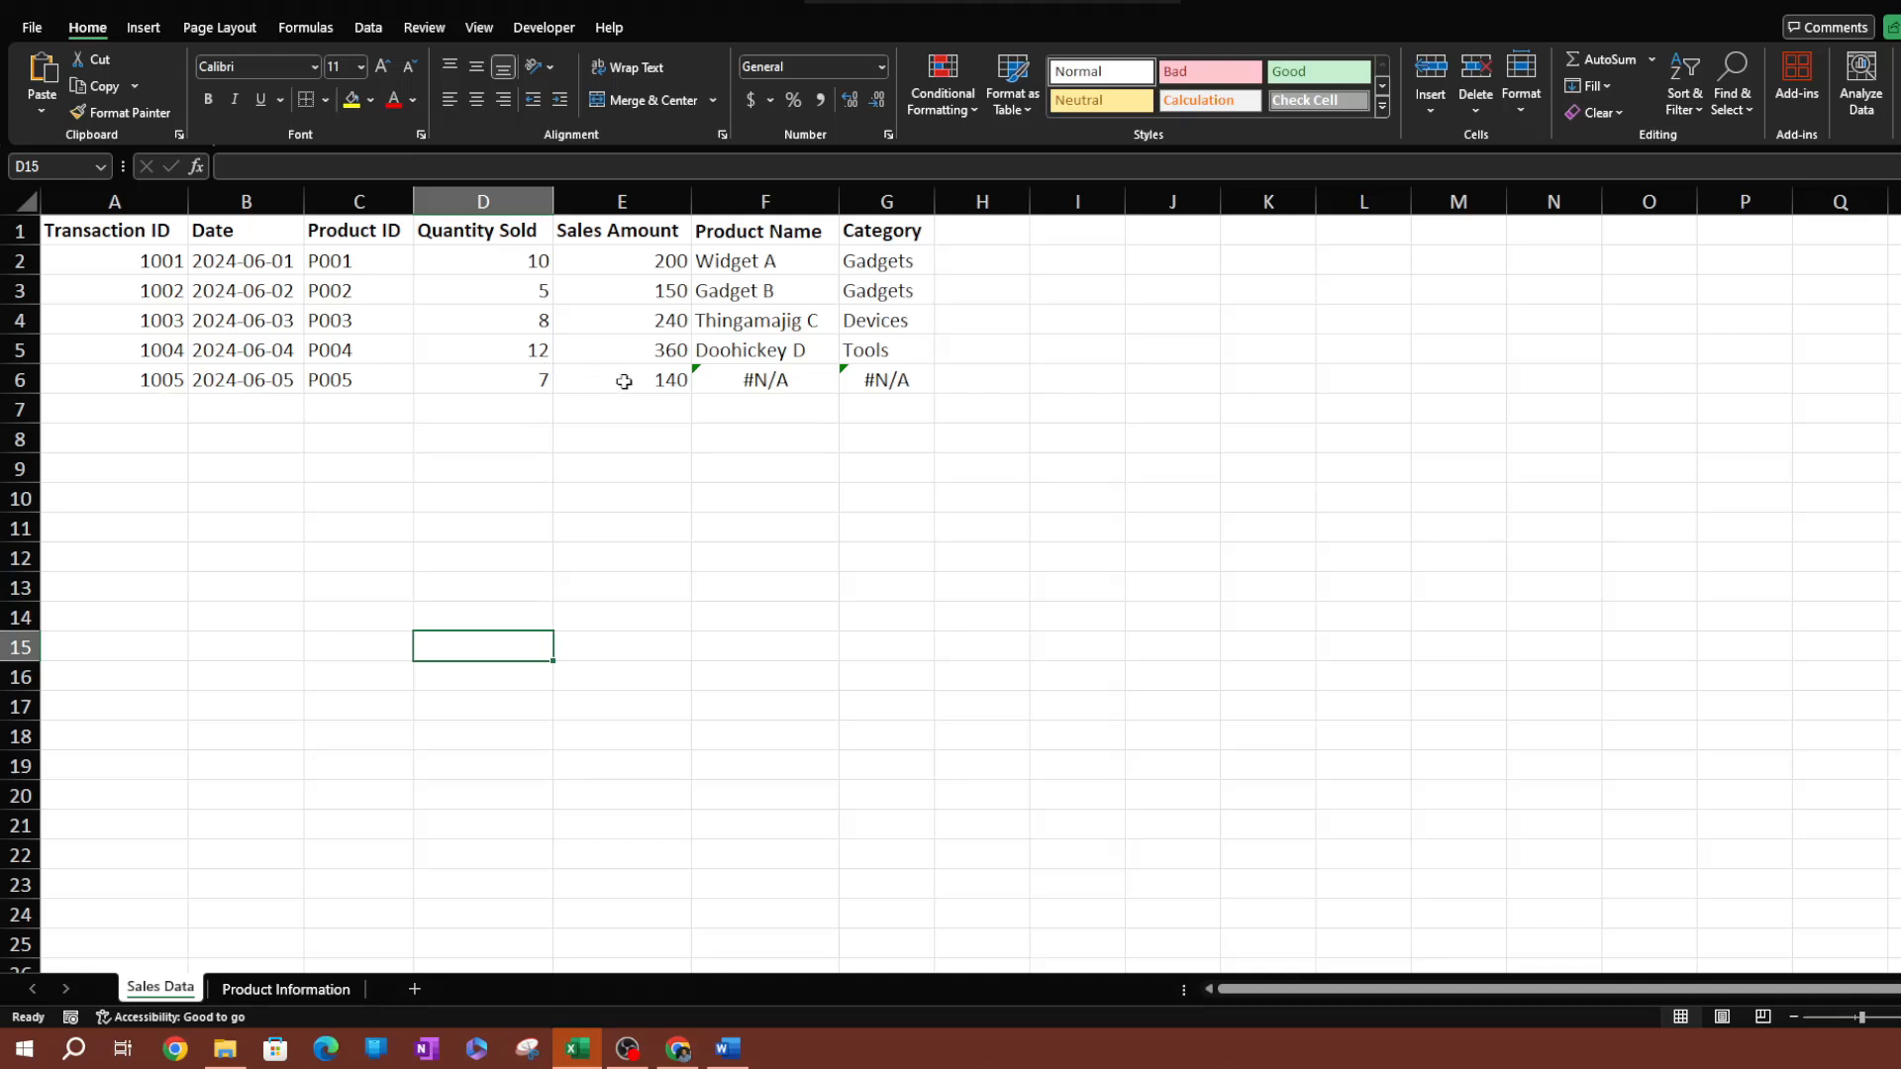
pyautogui.click(297, 385)
pyautogui.click(322, 386)
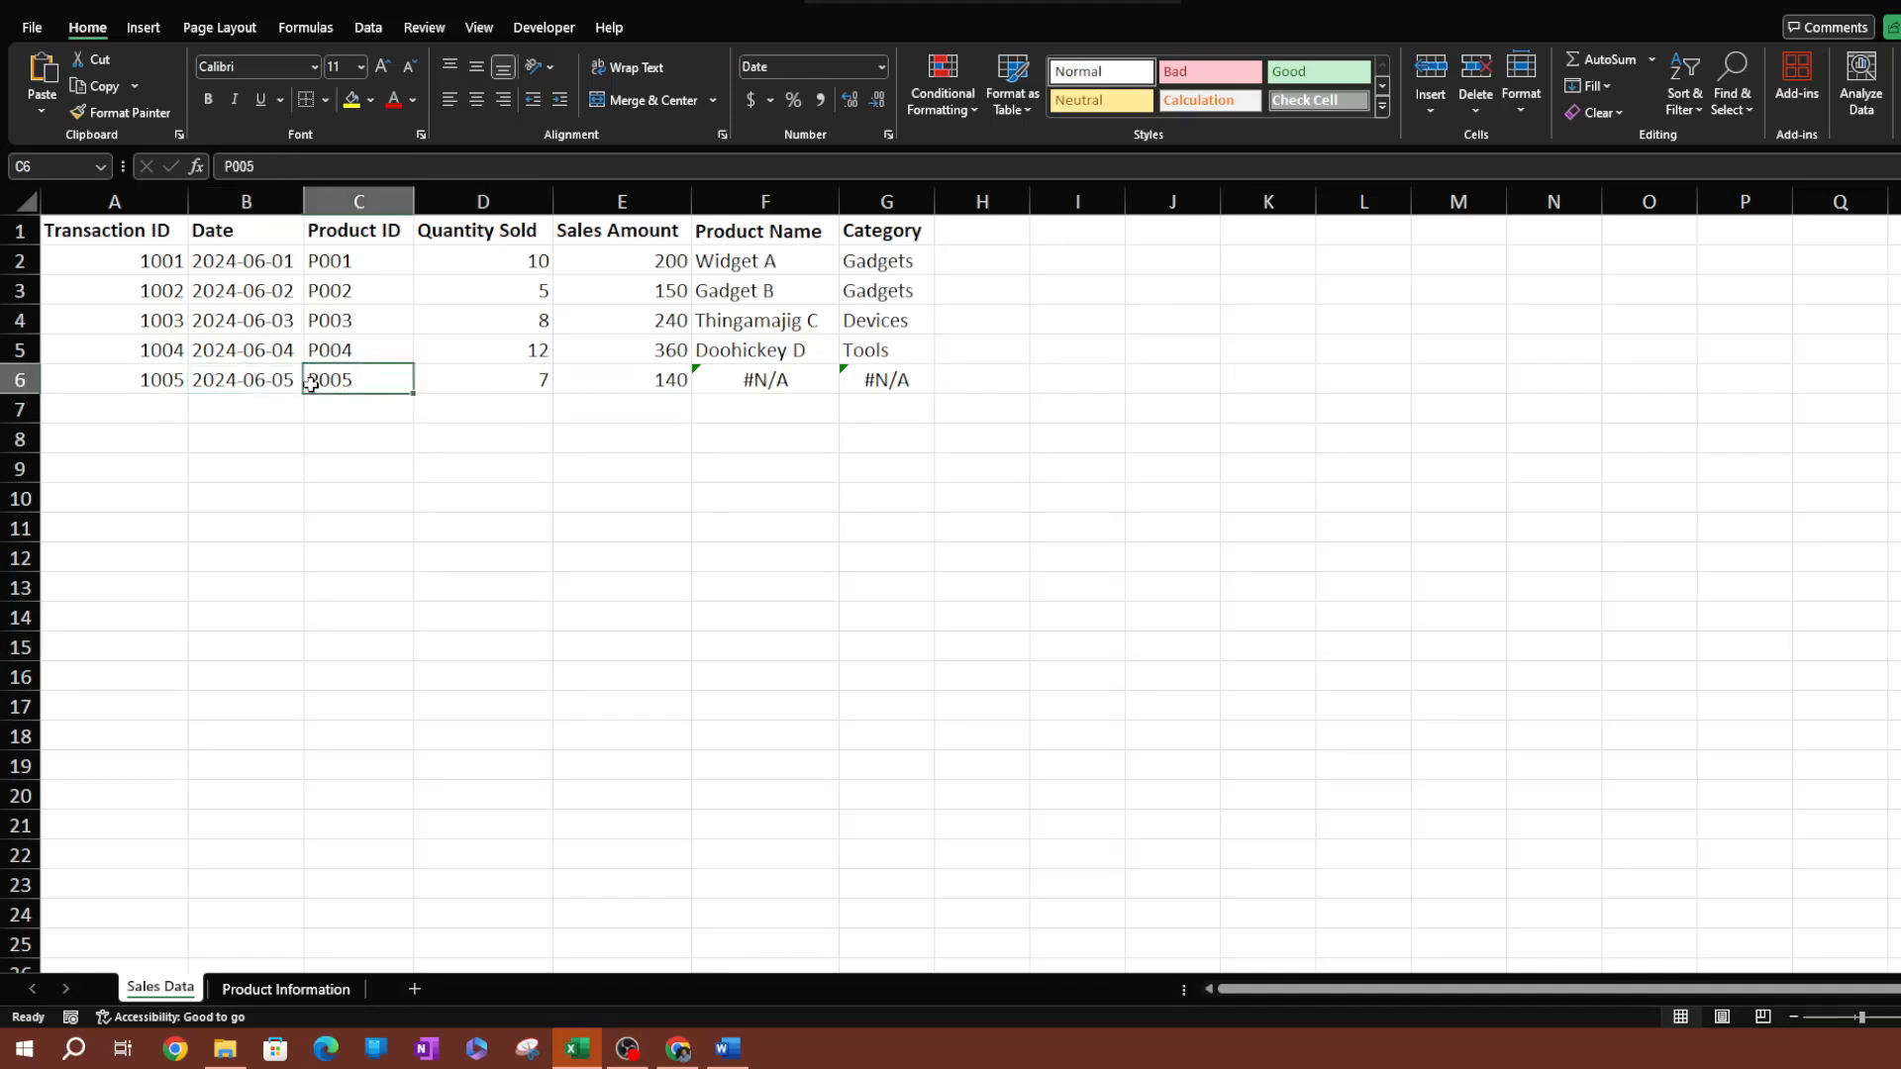
pyautogui.click(286, 989)
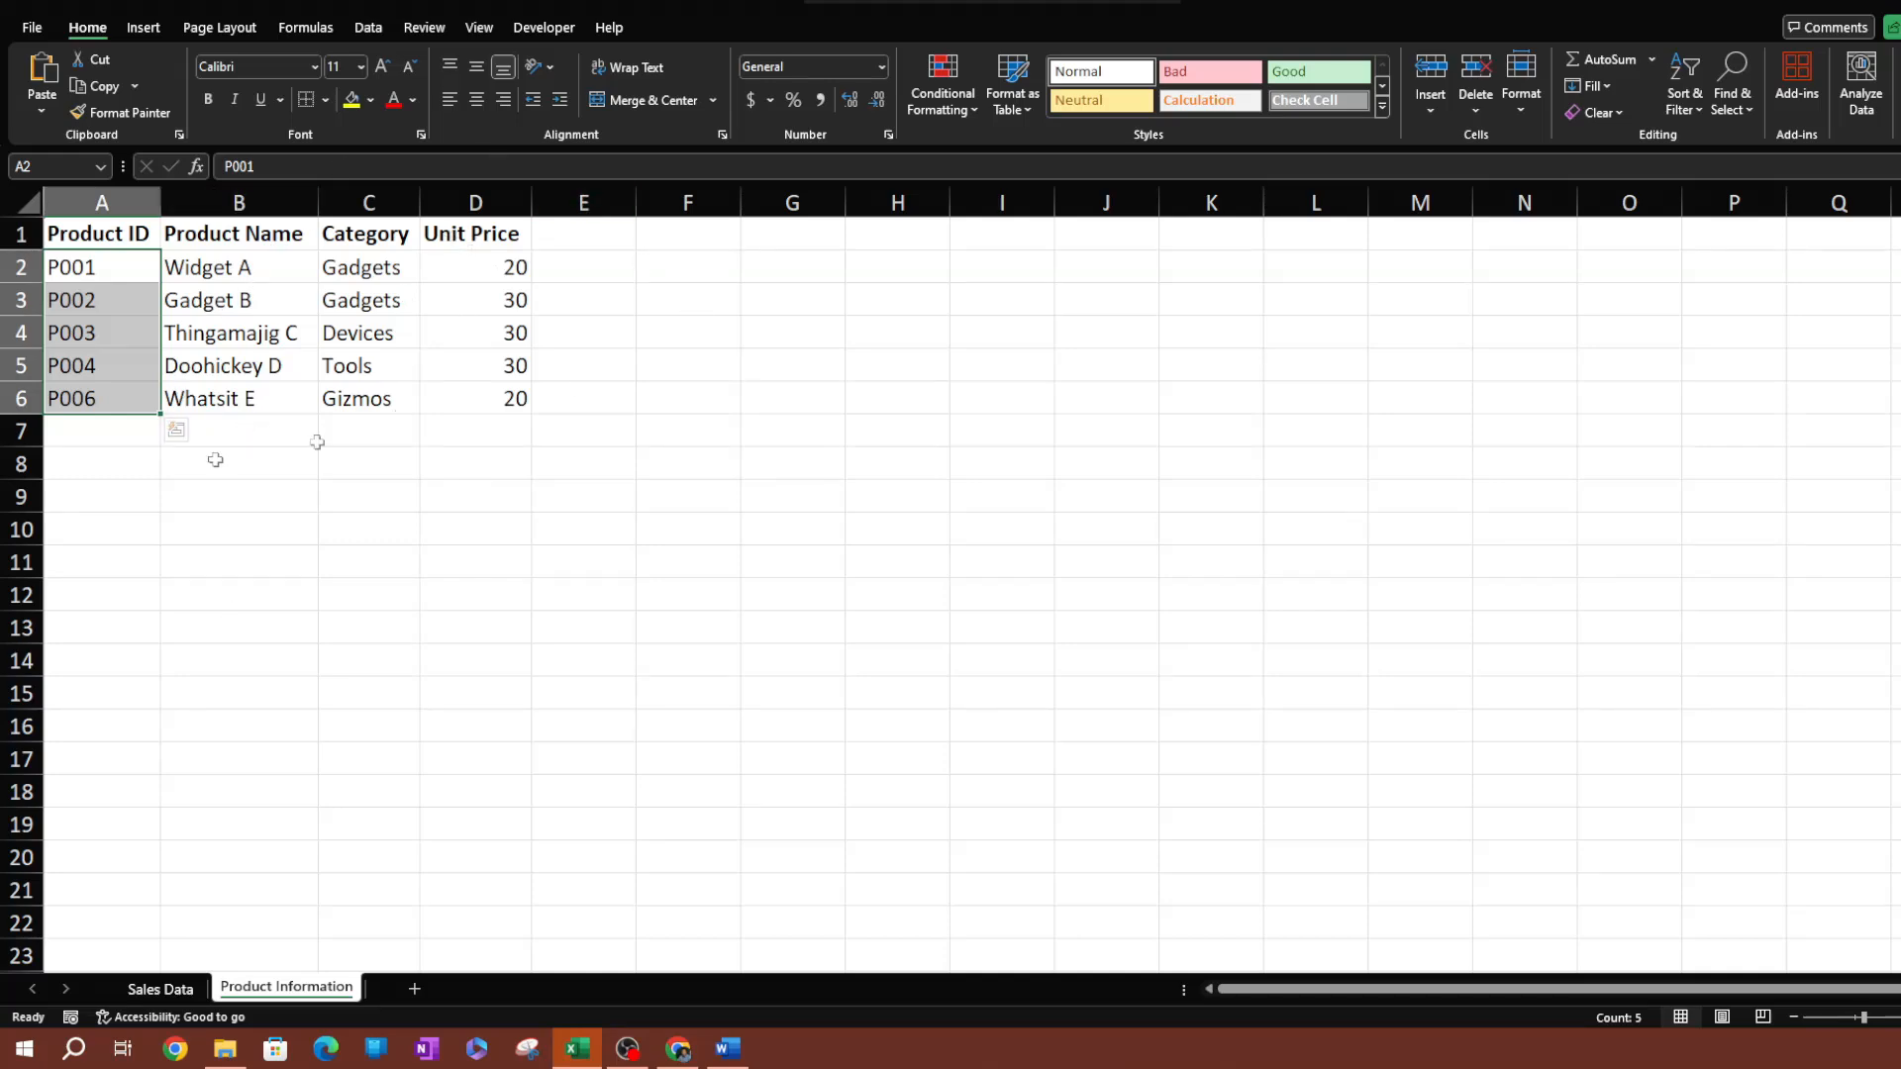
pyautogui.click(161, 987)
pyautogui.click(1093, 626)
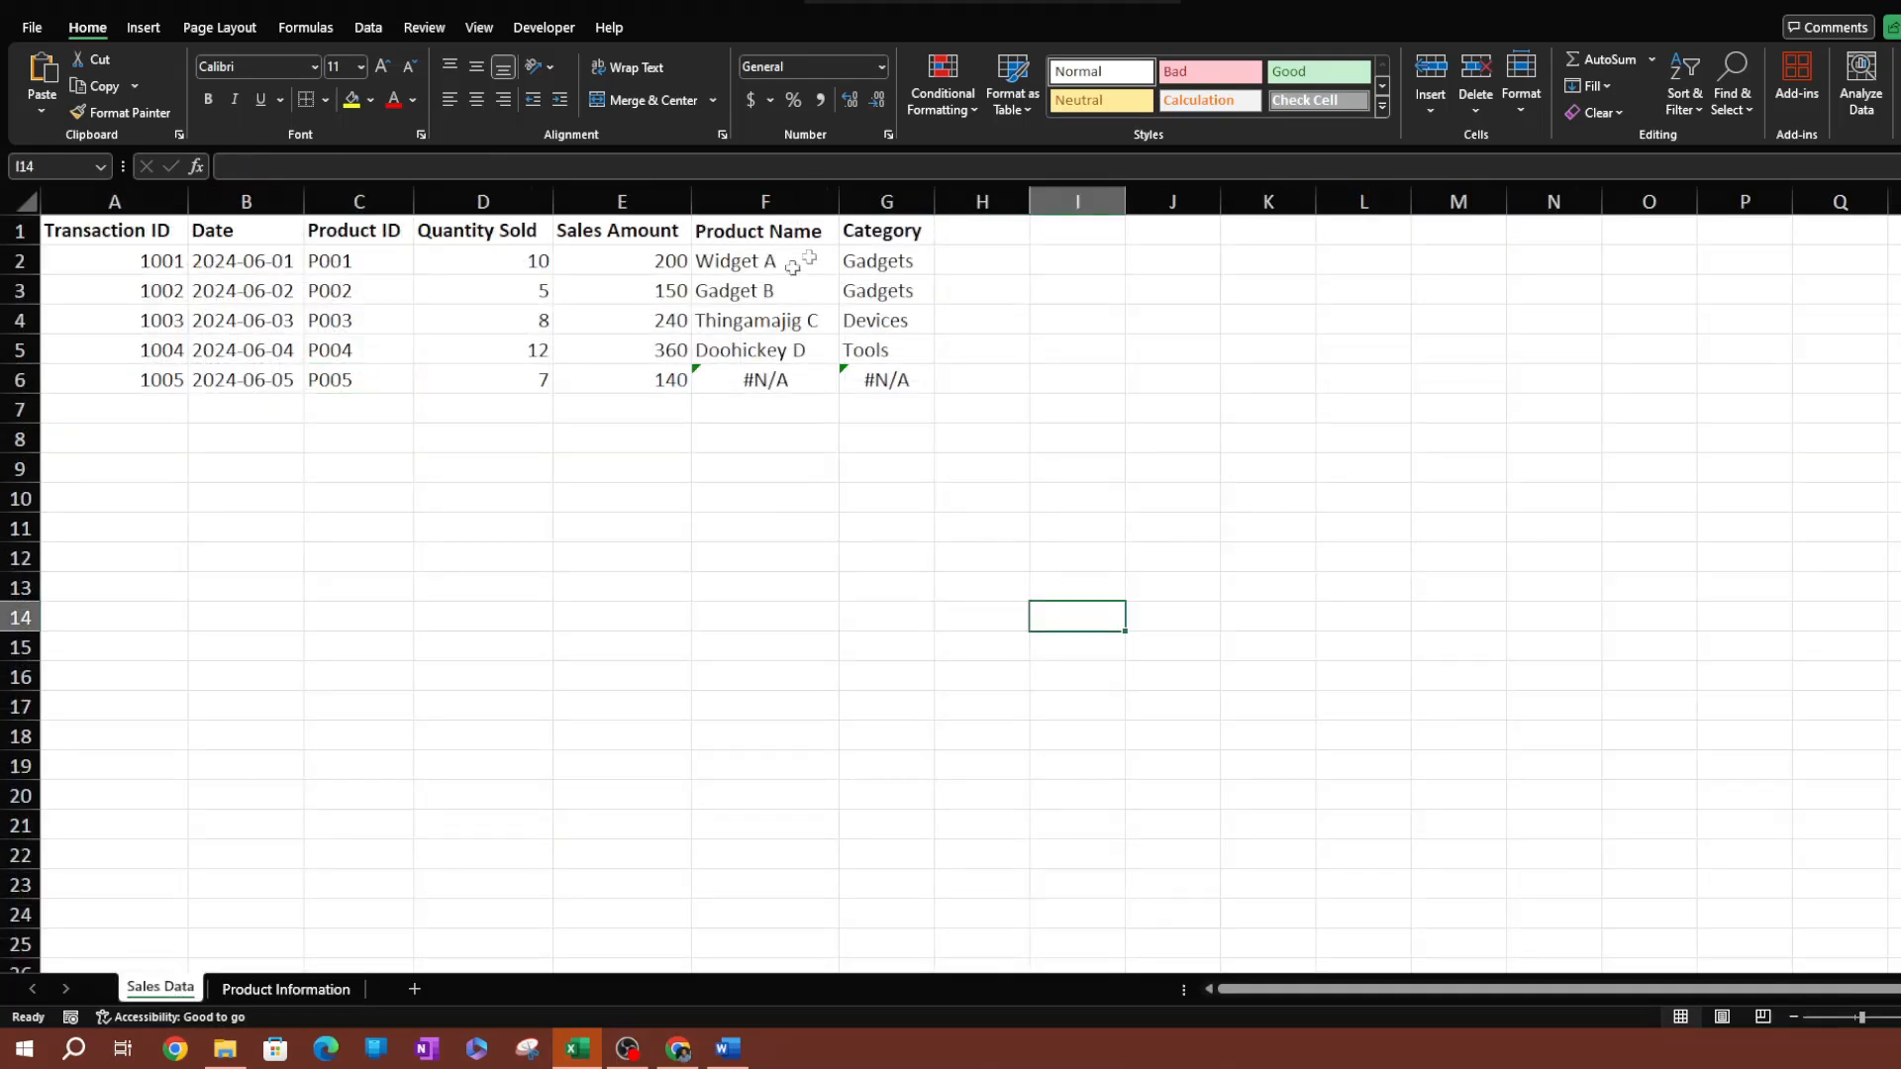
# Clear the Product Name lookup formulas from F2:F6 on the Sales Data sheet.
pyautogui.click(743, 315)
pyautogui.moveTo(747, 261); pyautogui.dragTo(776, 396)
pyautogui.press('Delete')
pyautogui.press('Up')
pyautogui.press('Down')
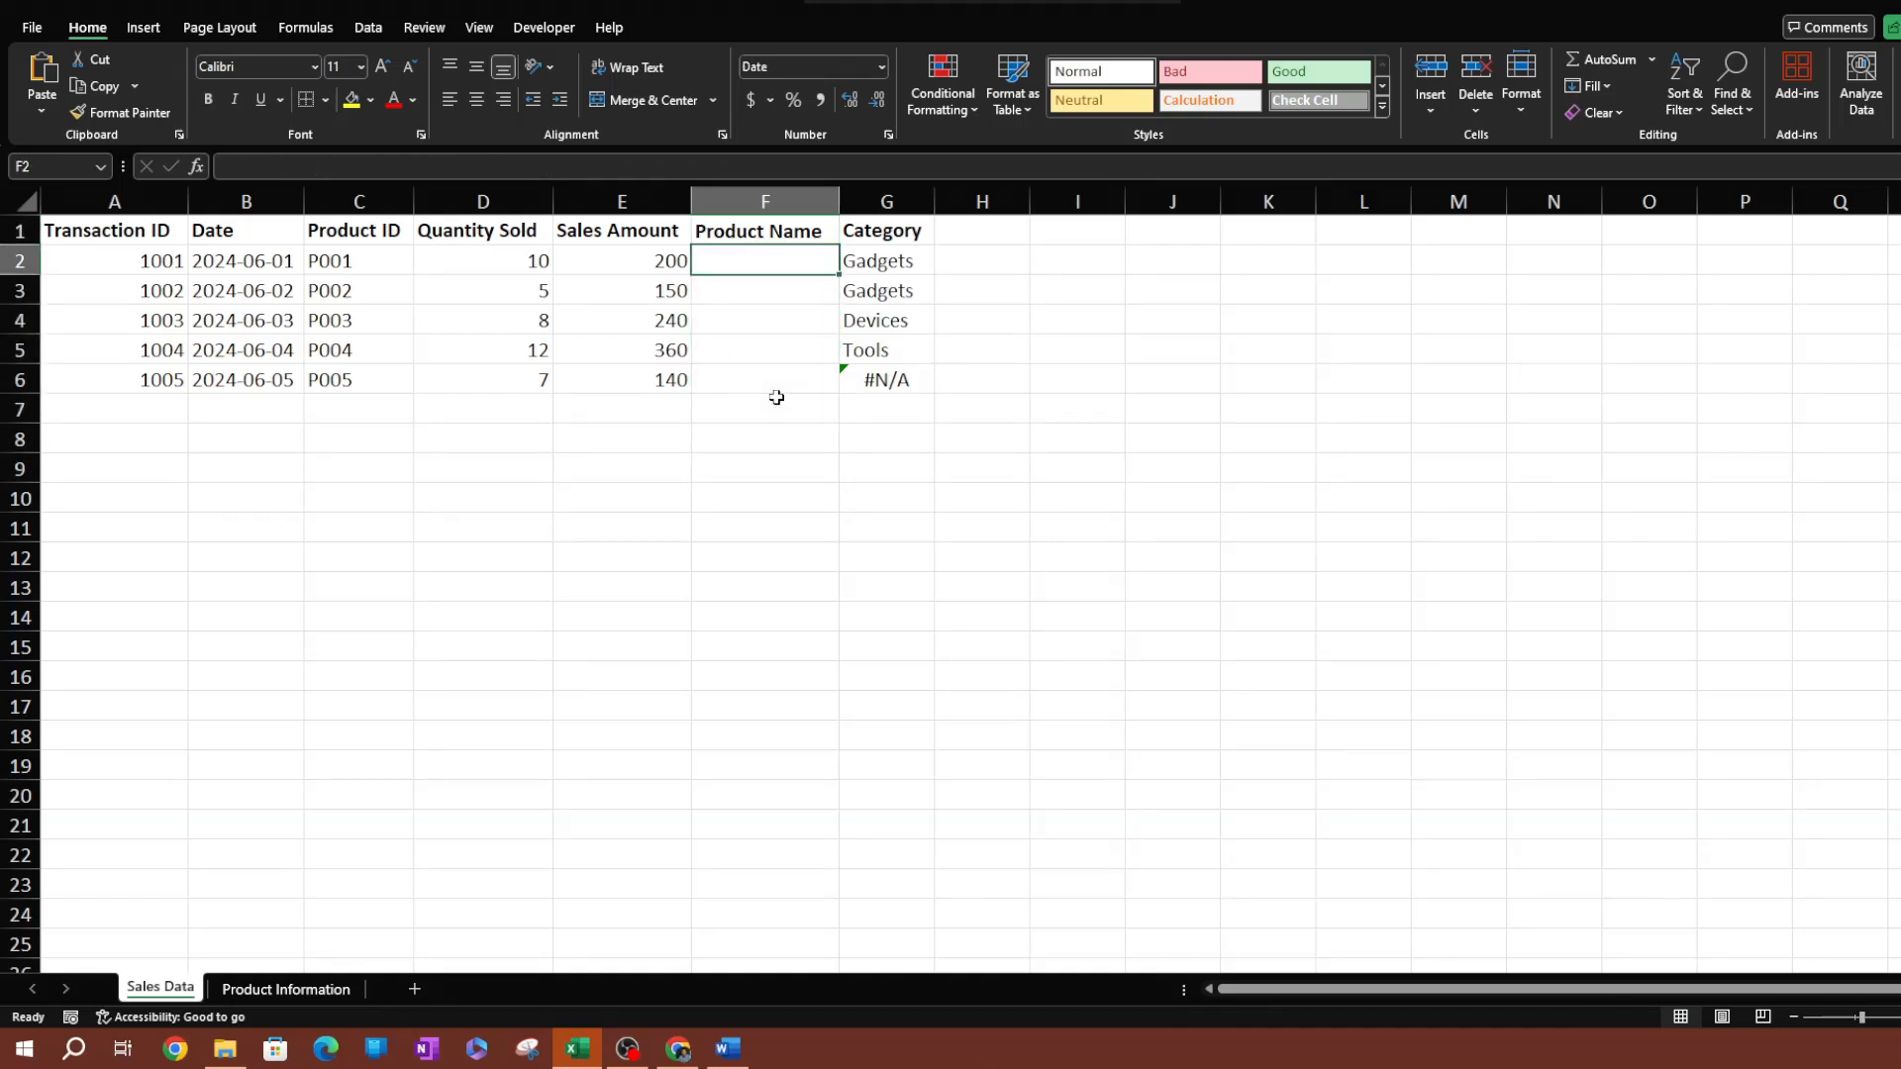
# Enter =IFERROR(VLOOKUP(C2,'Product Information'!A:B,2,0),"Not Found") in cell F2 of the Sales Data sheet.
pyautogui.write('=ife')
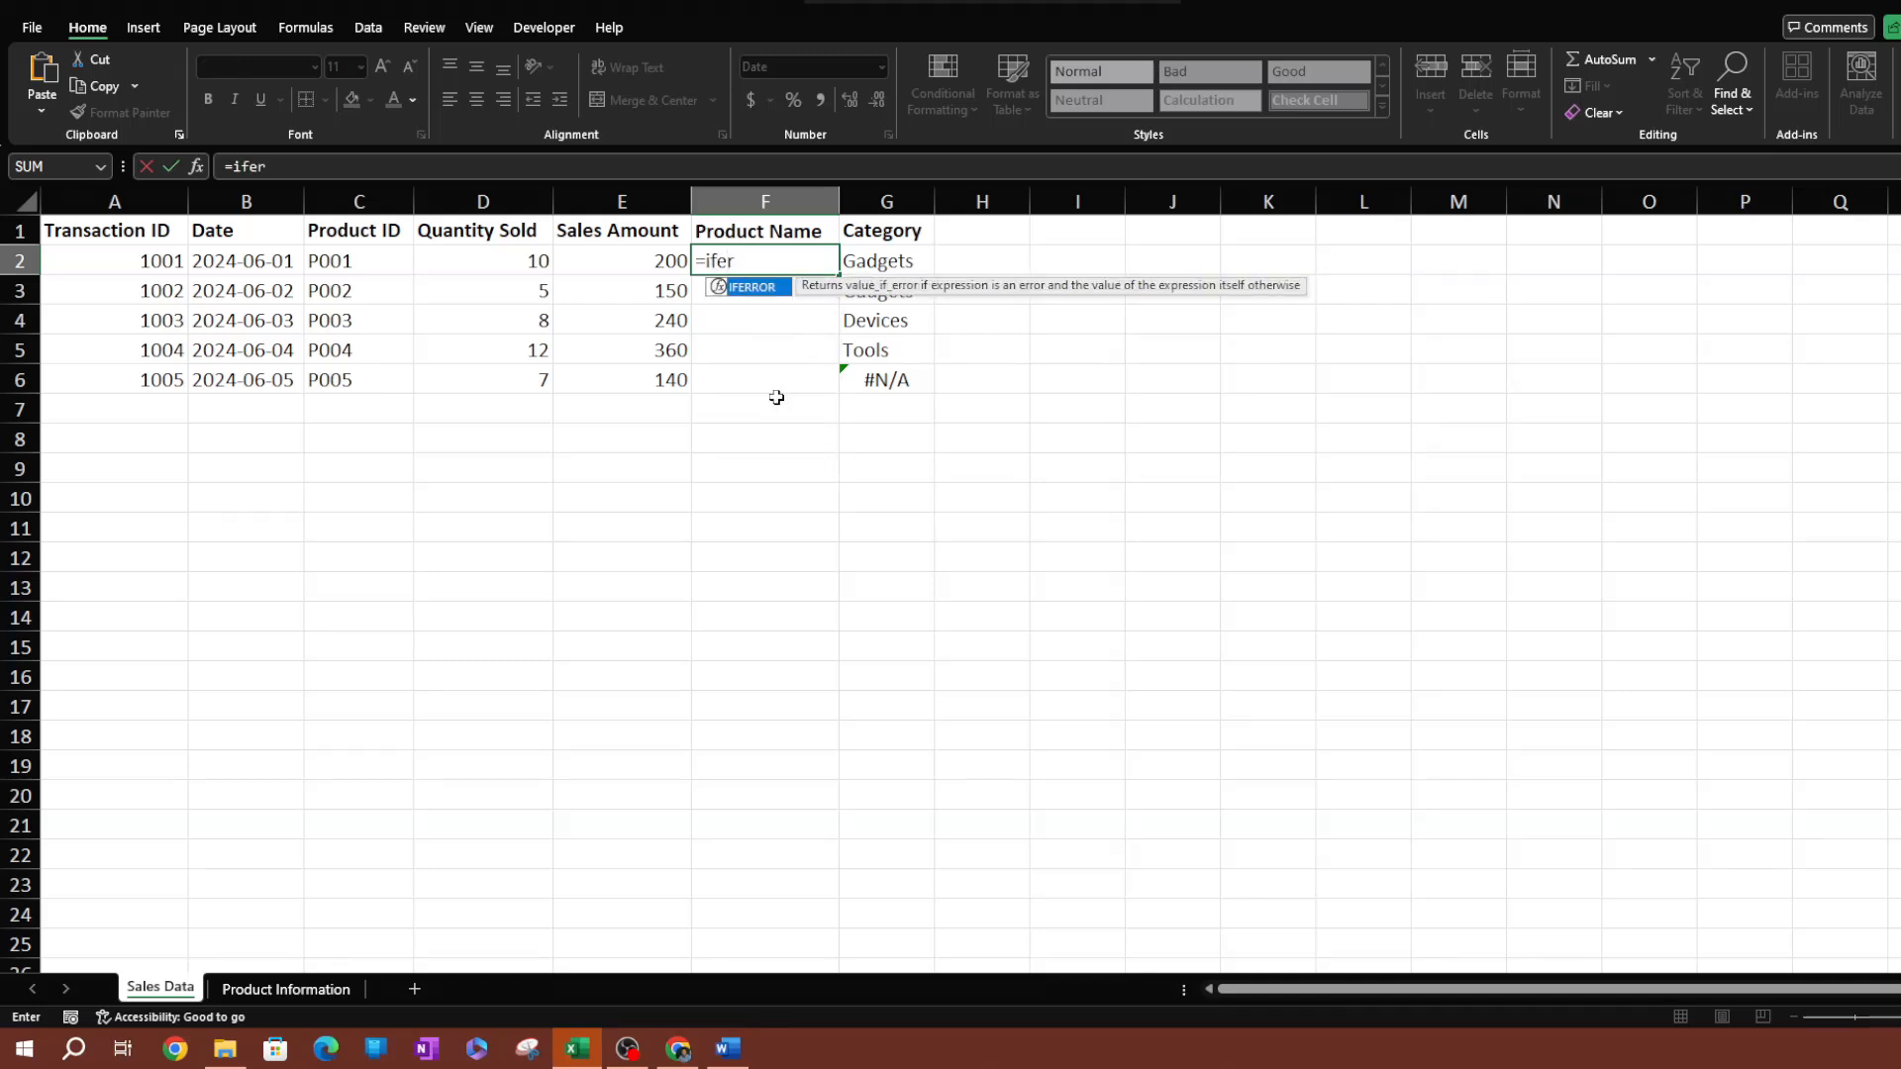
pyautogui.write('r')
pyautogui.press('Tab')
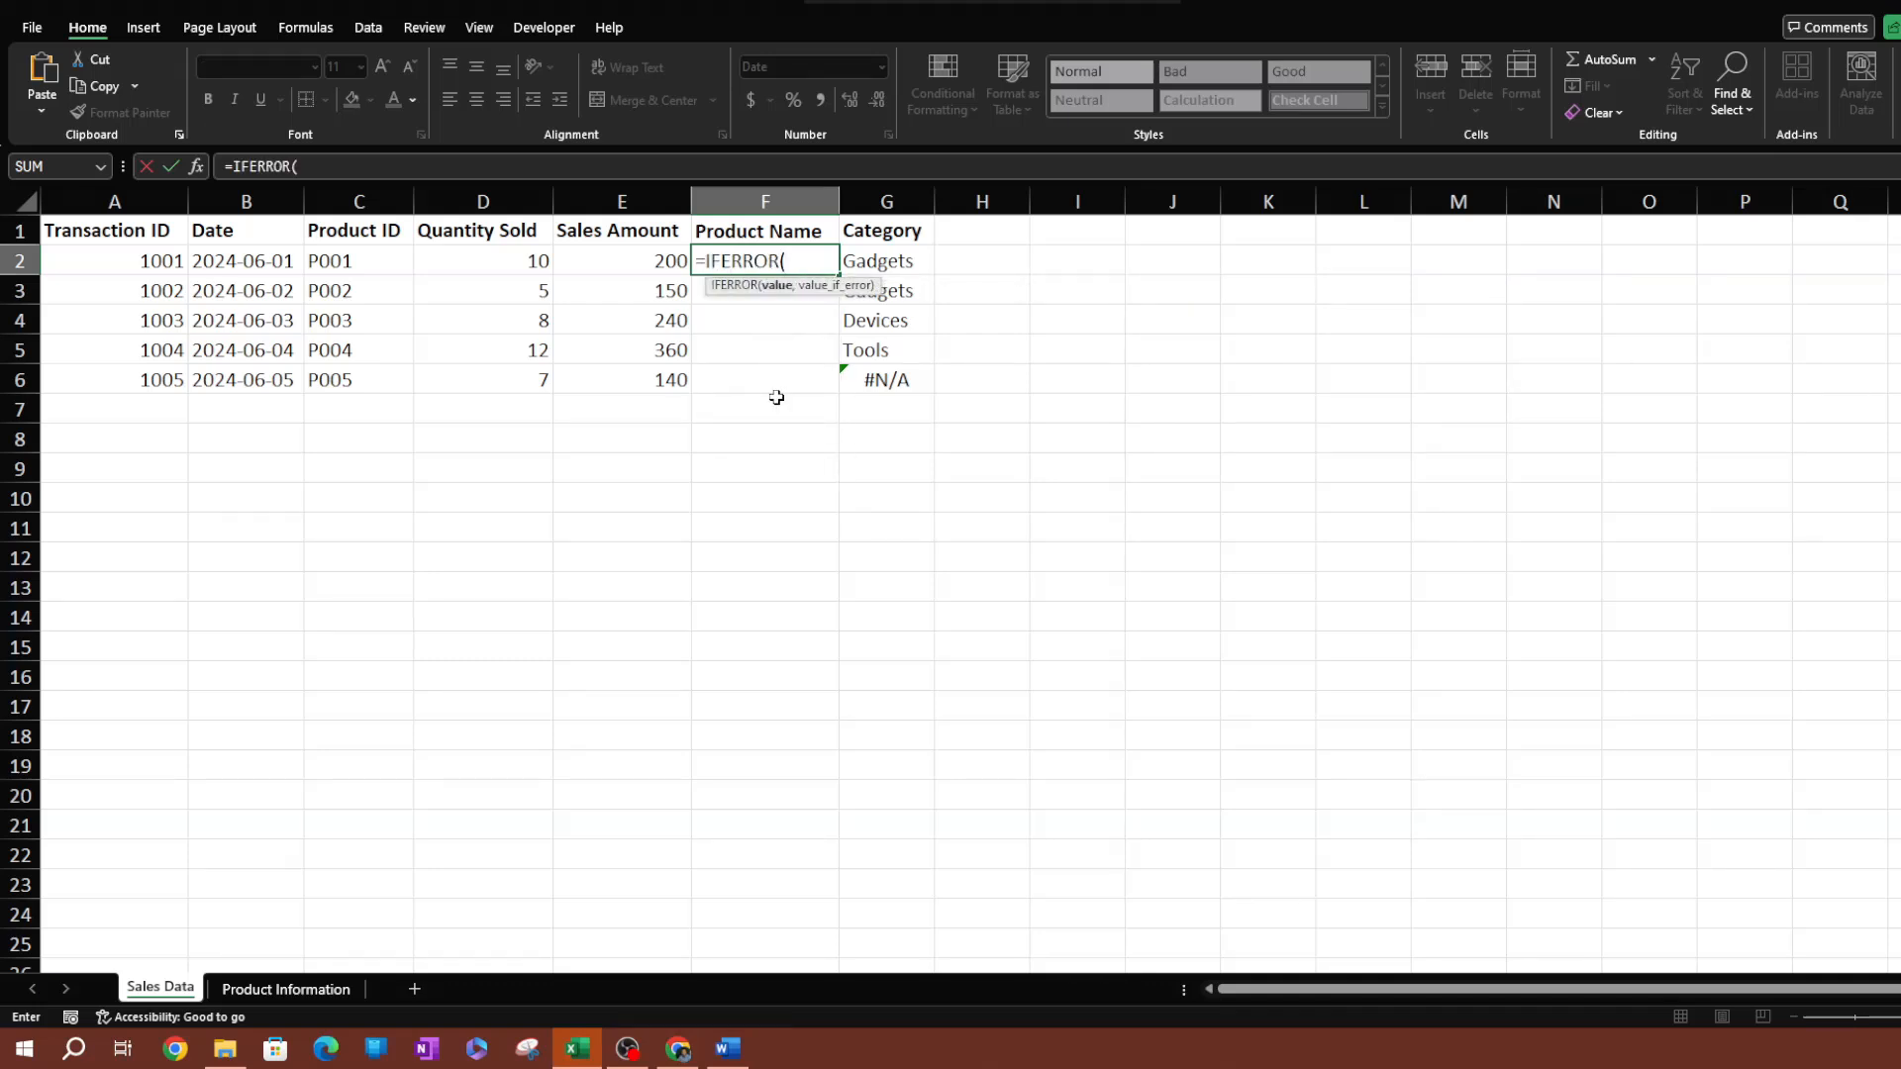
pyautogui.write('vl')
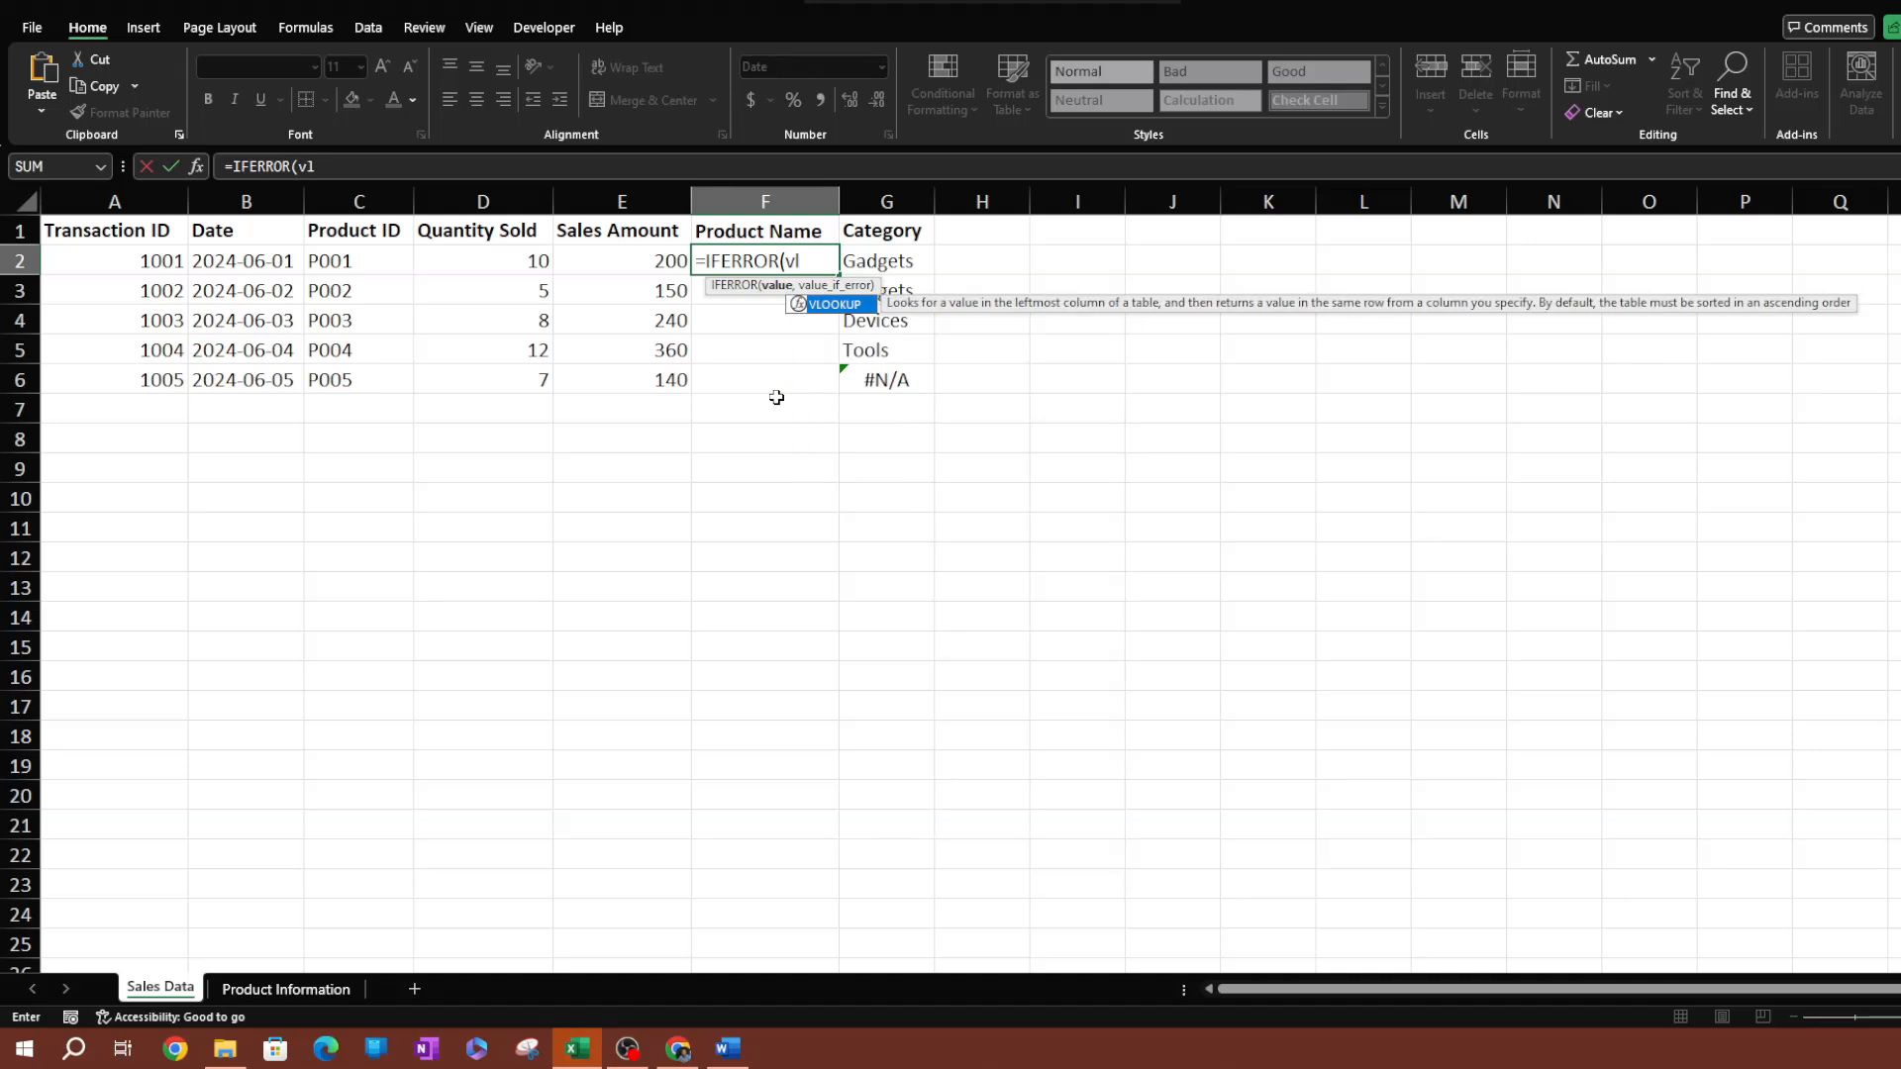
pyautogui.press('Tab')
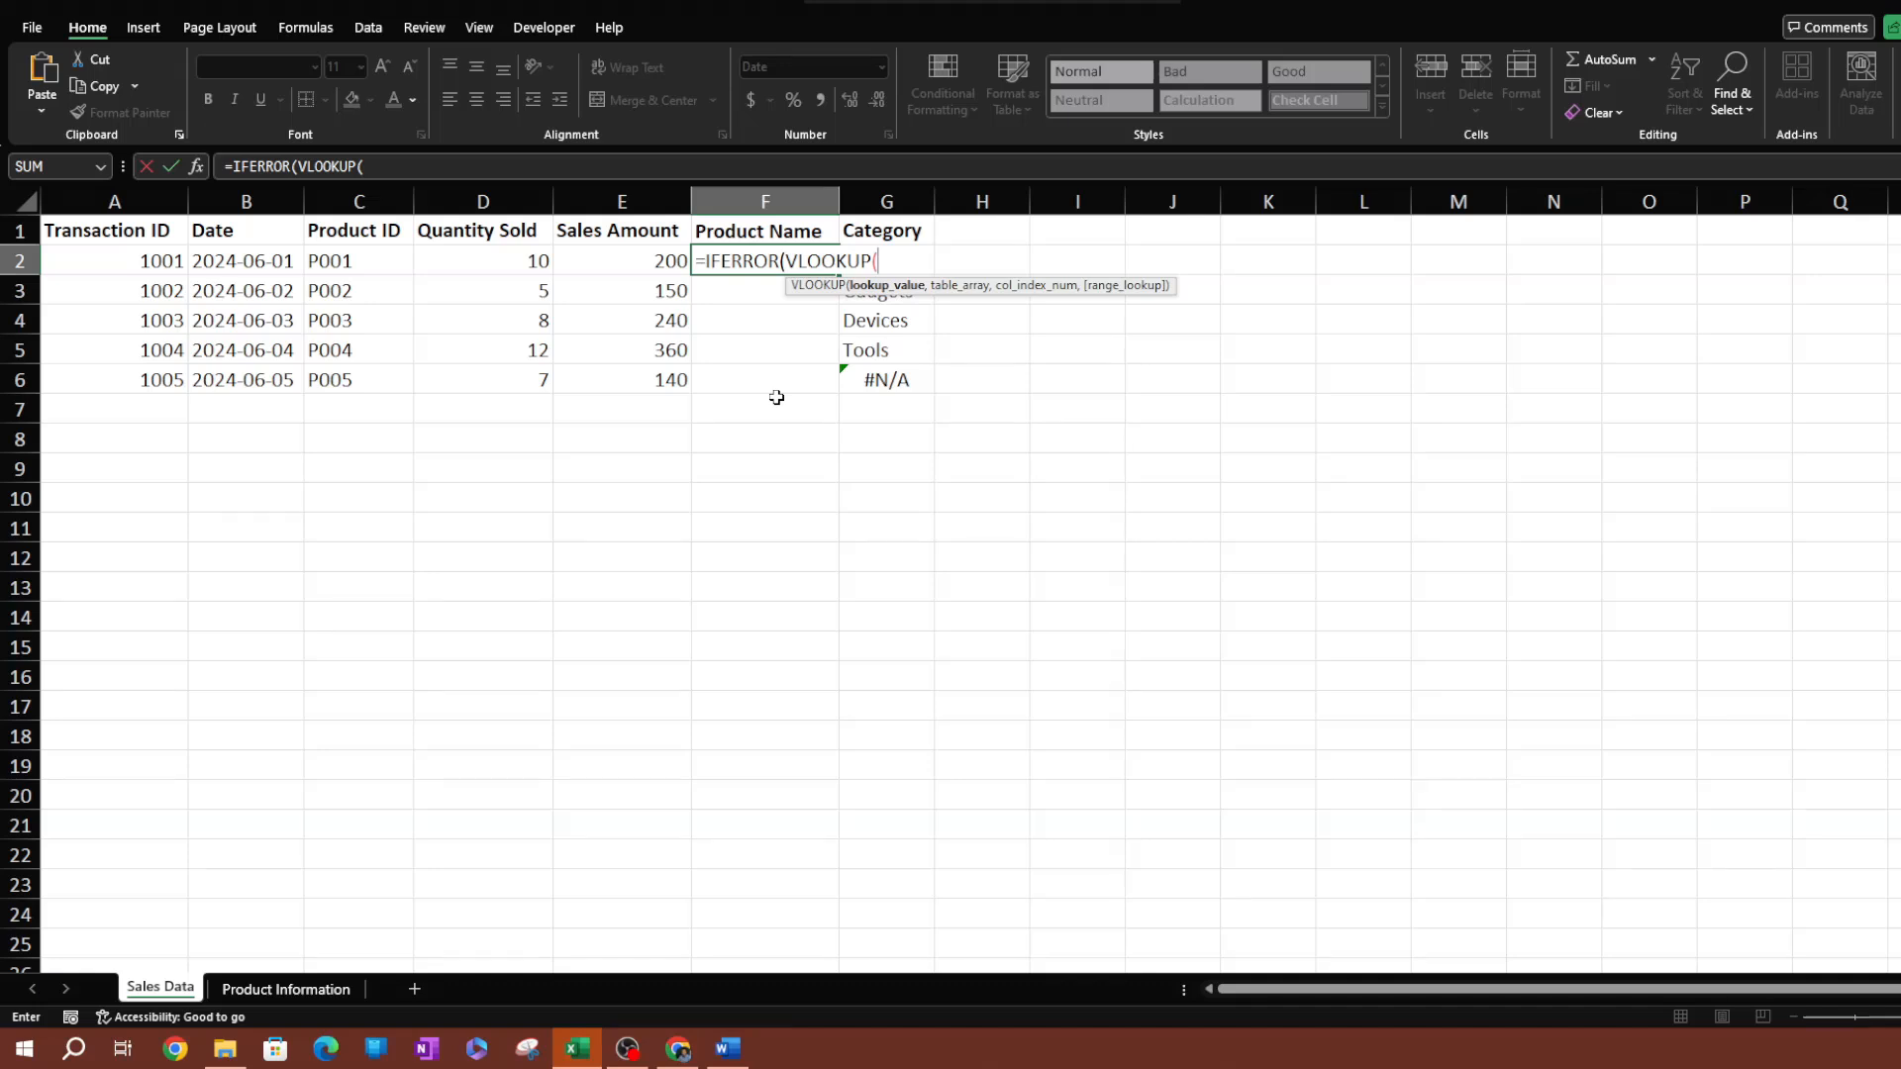
pyautogui.press('Left')
pyautogui.press('Left')
pyautogui.press('Left')
pyautogui.press('Left')
pyautogui.press('Right')
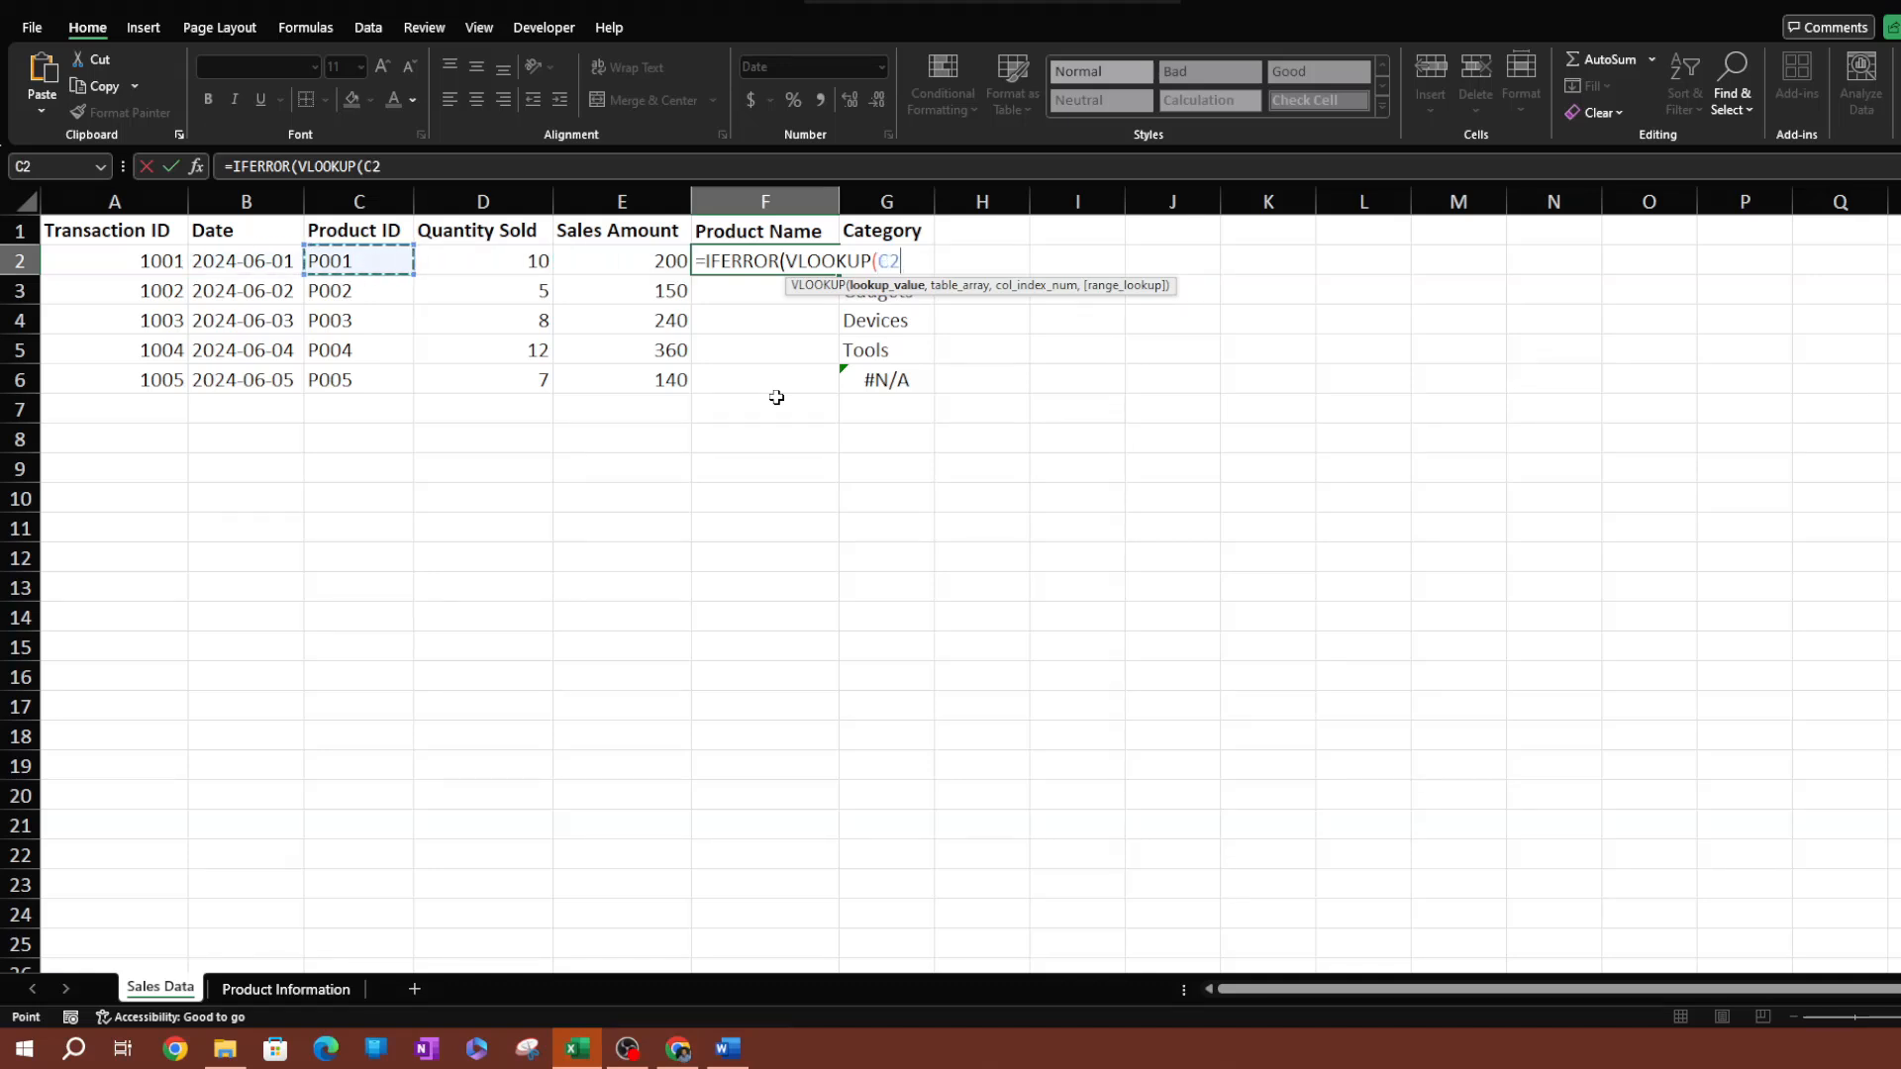
pyautogui.write(',')
pyautogui.click(286, 989)
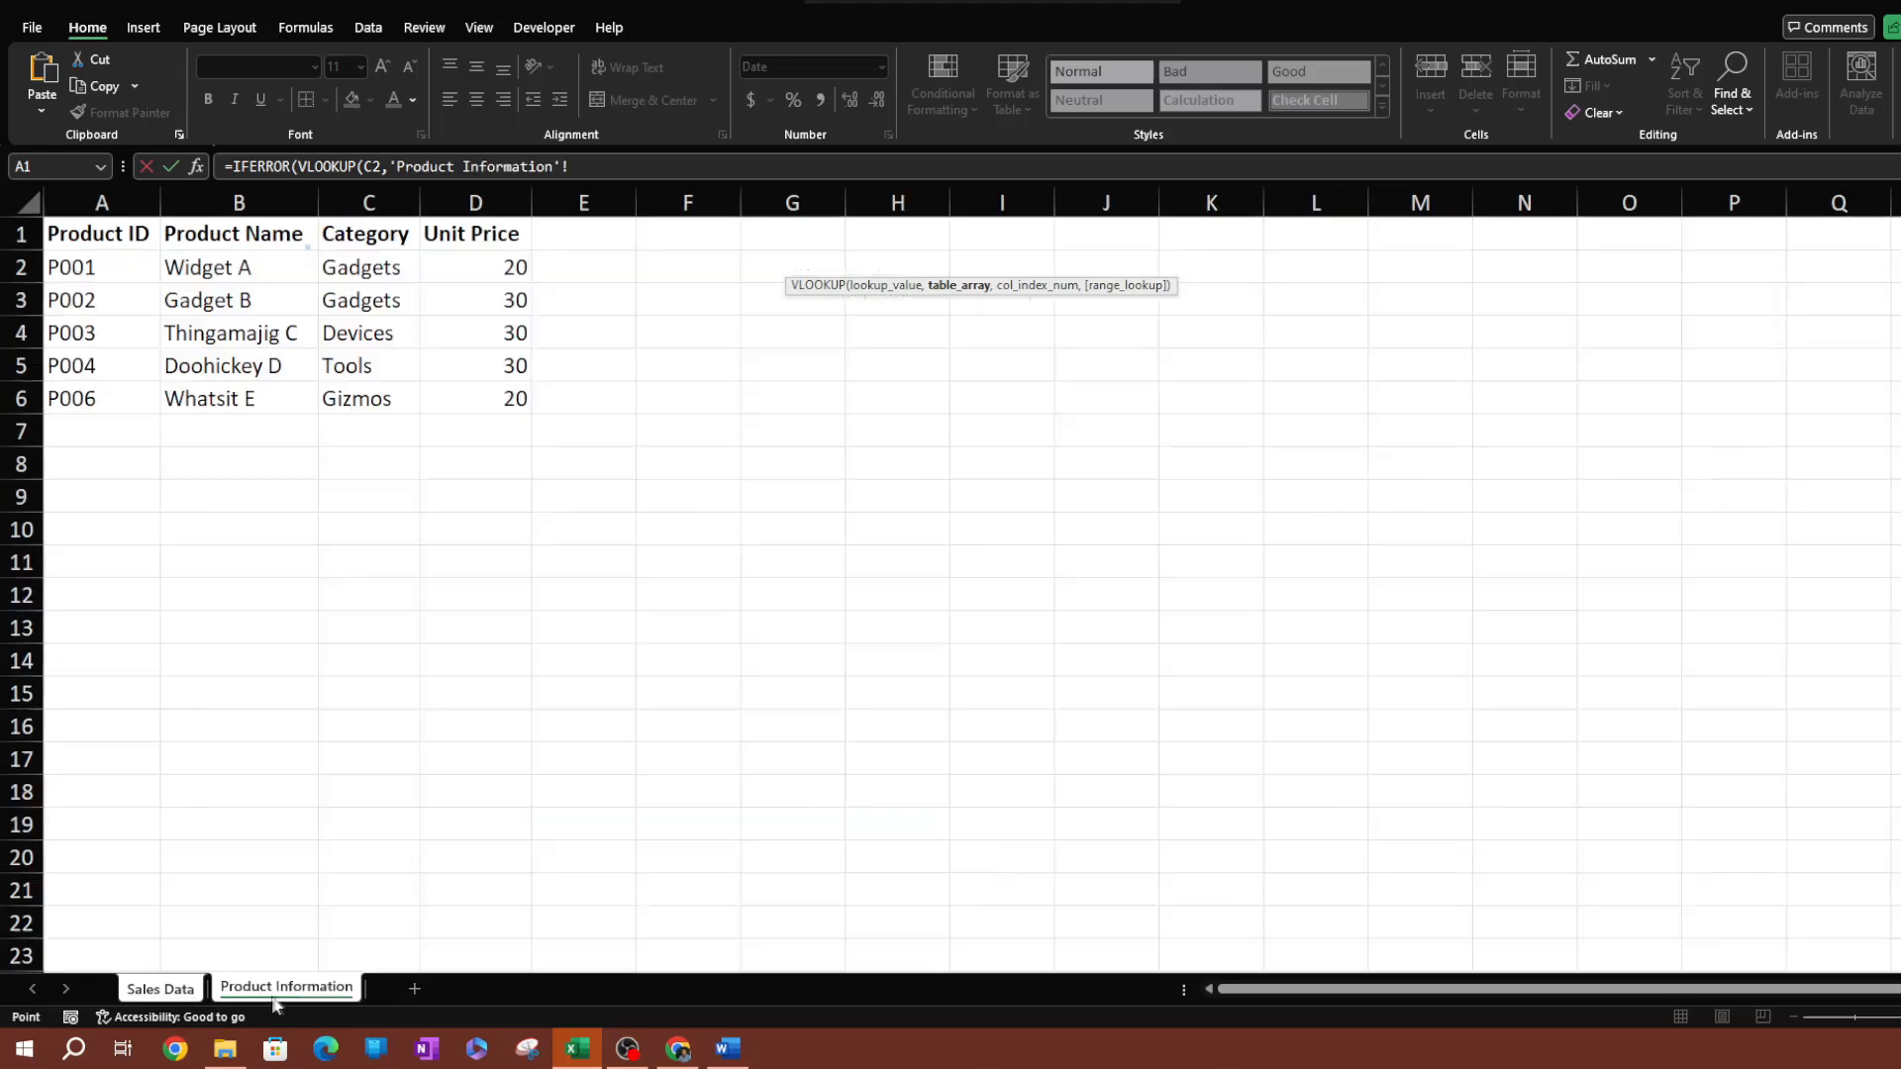
pyautogui.moveTo(102, 204); pyautogui.dragTo(252, 218)
pyautogui.write(',2,0)')
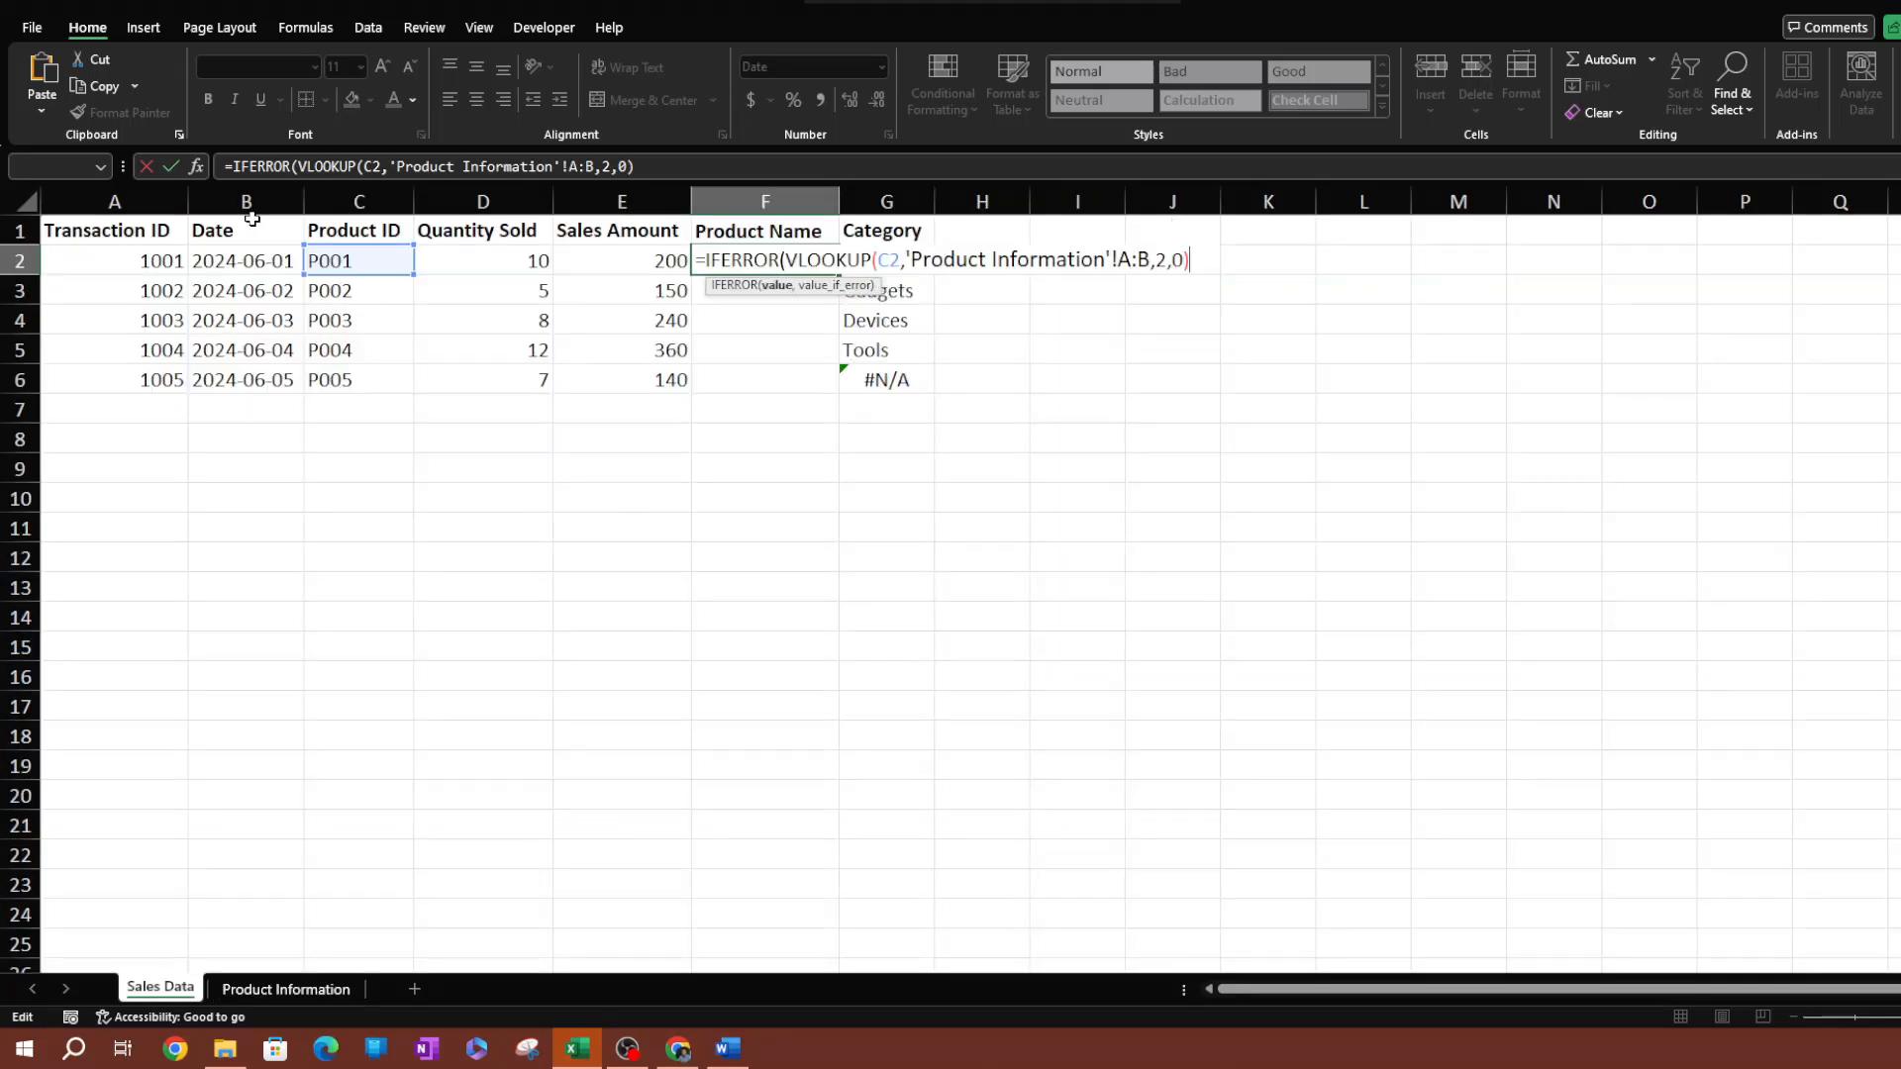
pyautogui.write(',')
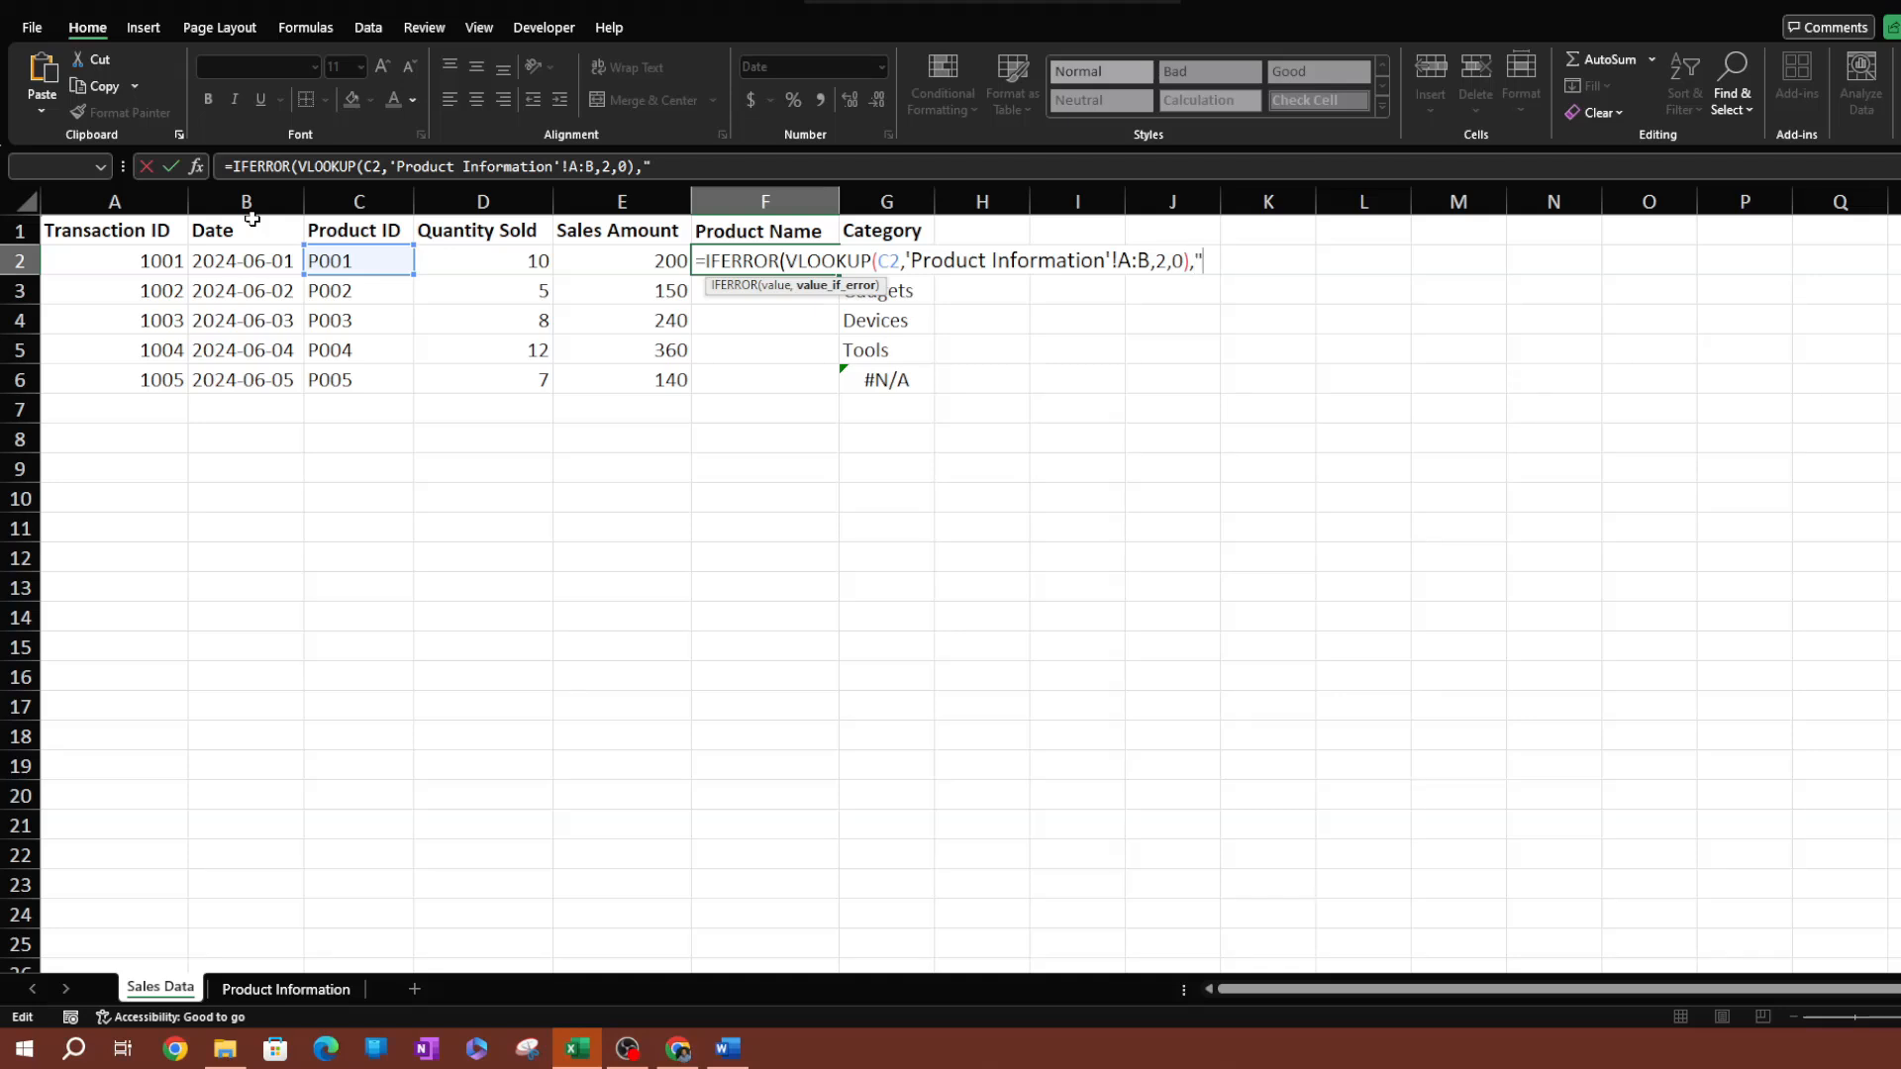
pyautogui.write('ot Found")')
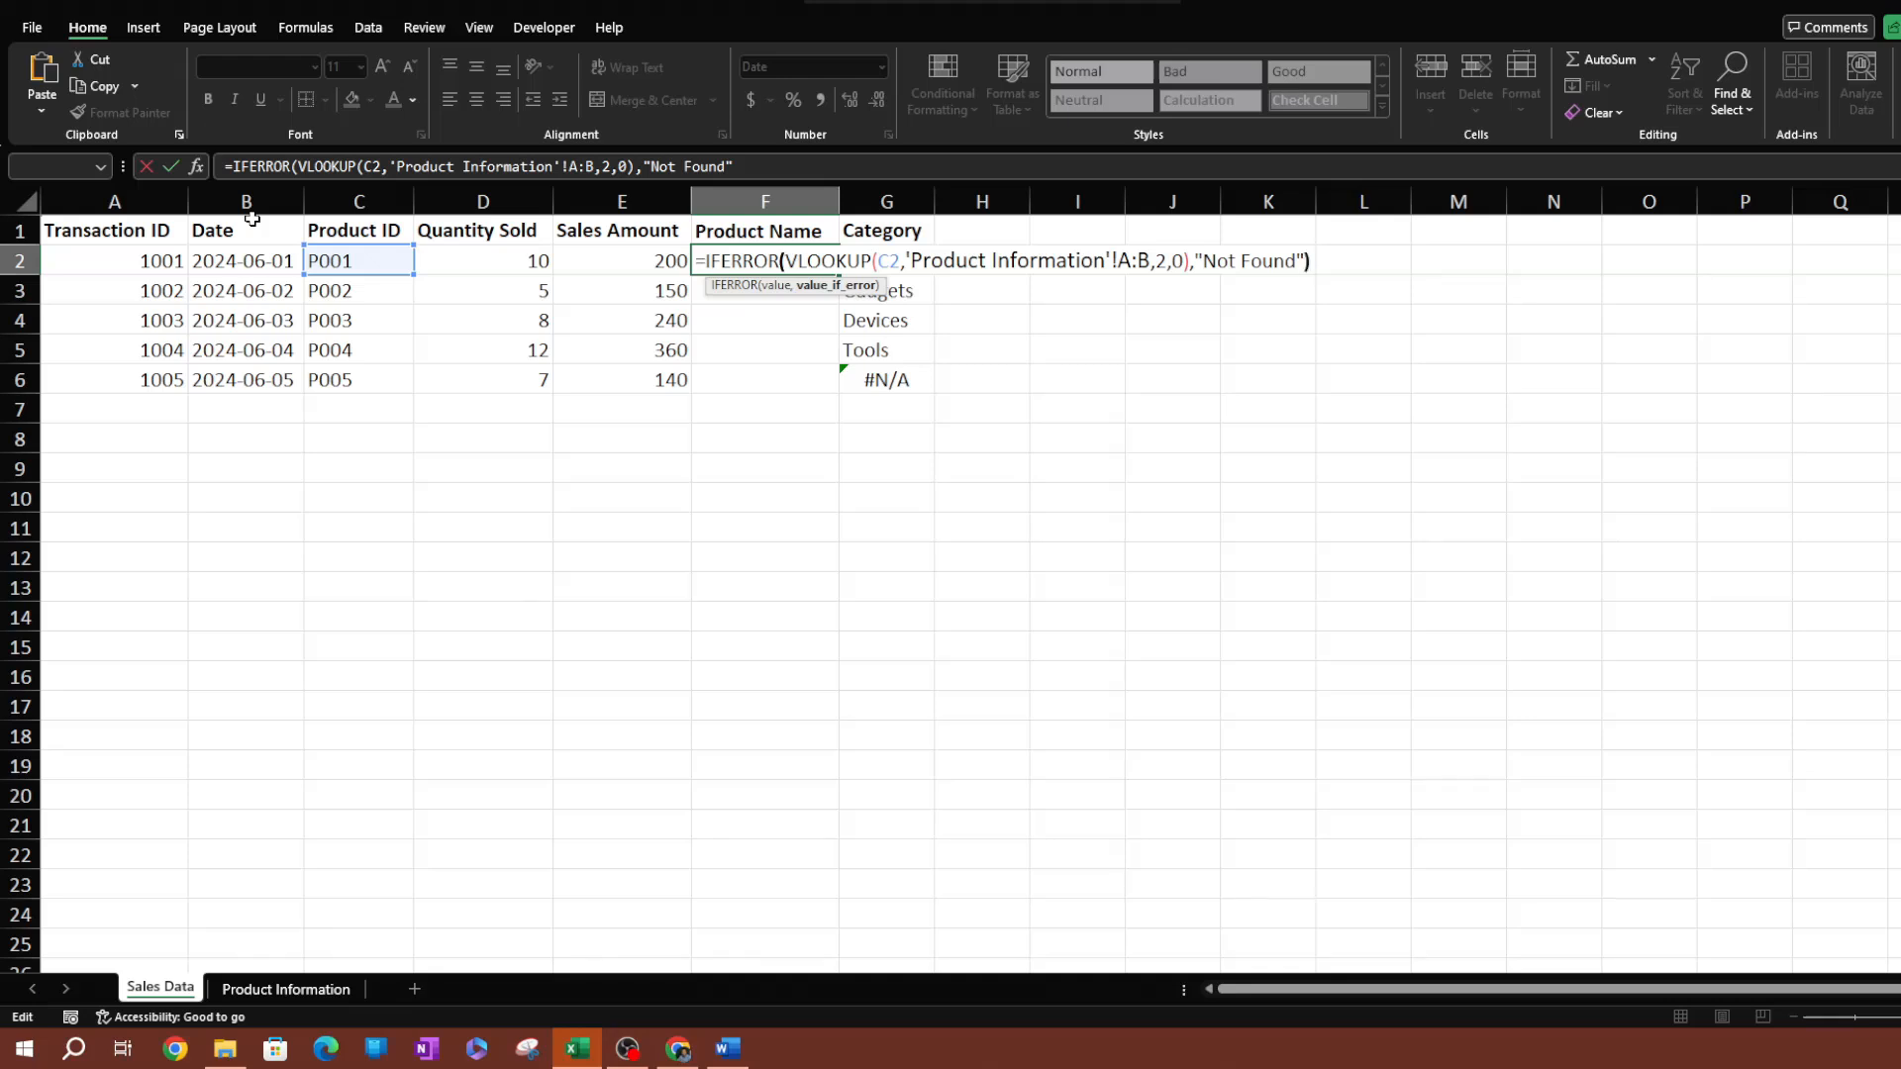
pyautogui.press('Return')
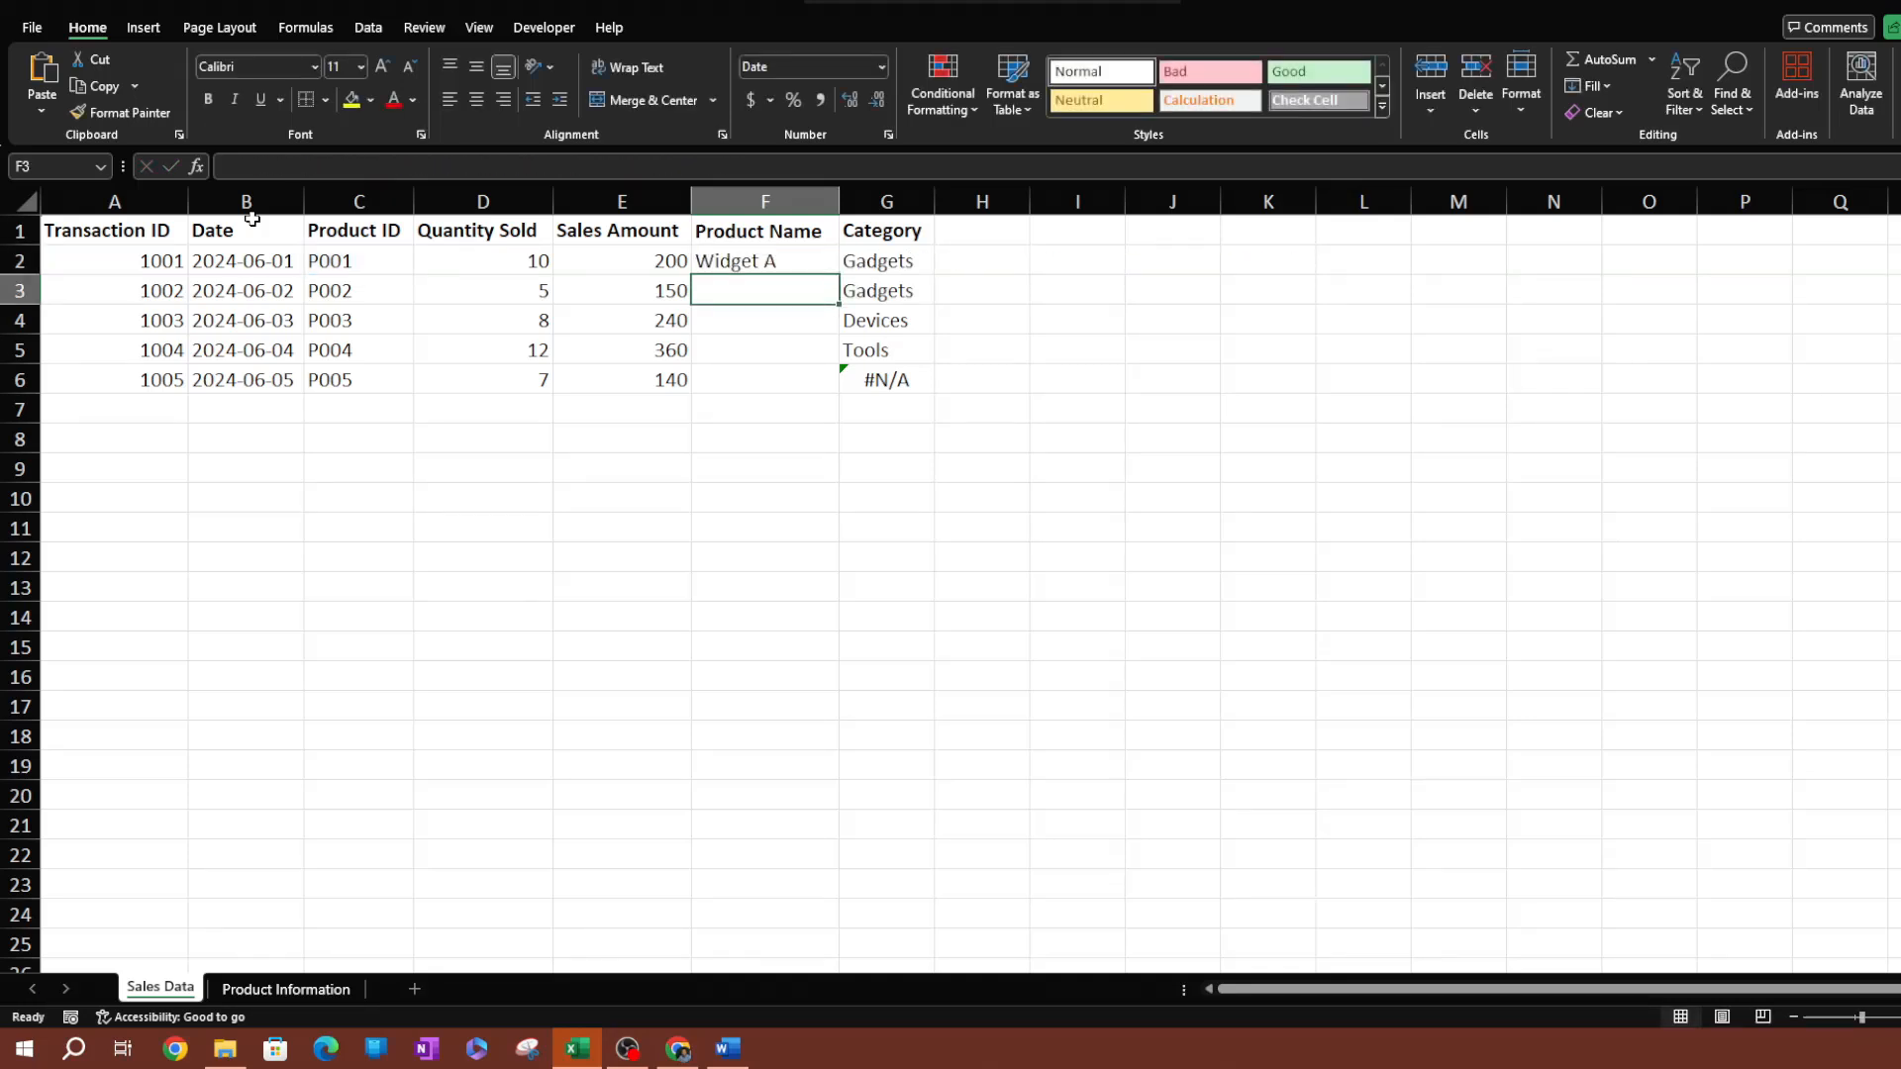
# Fill the IFERROR formula from F2 down to F6 and check the formulas in F6 and G6.
pyautogui.moveTo(764, 263); pyautogui.dragTo(748, 367)
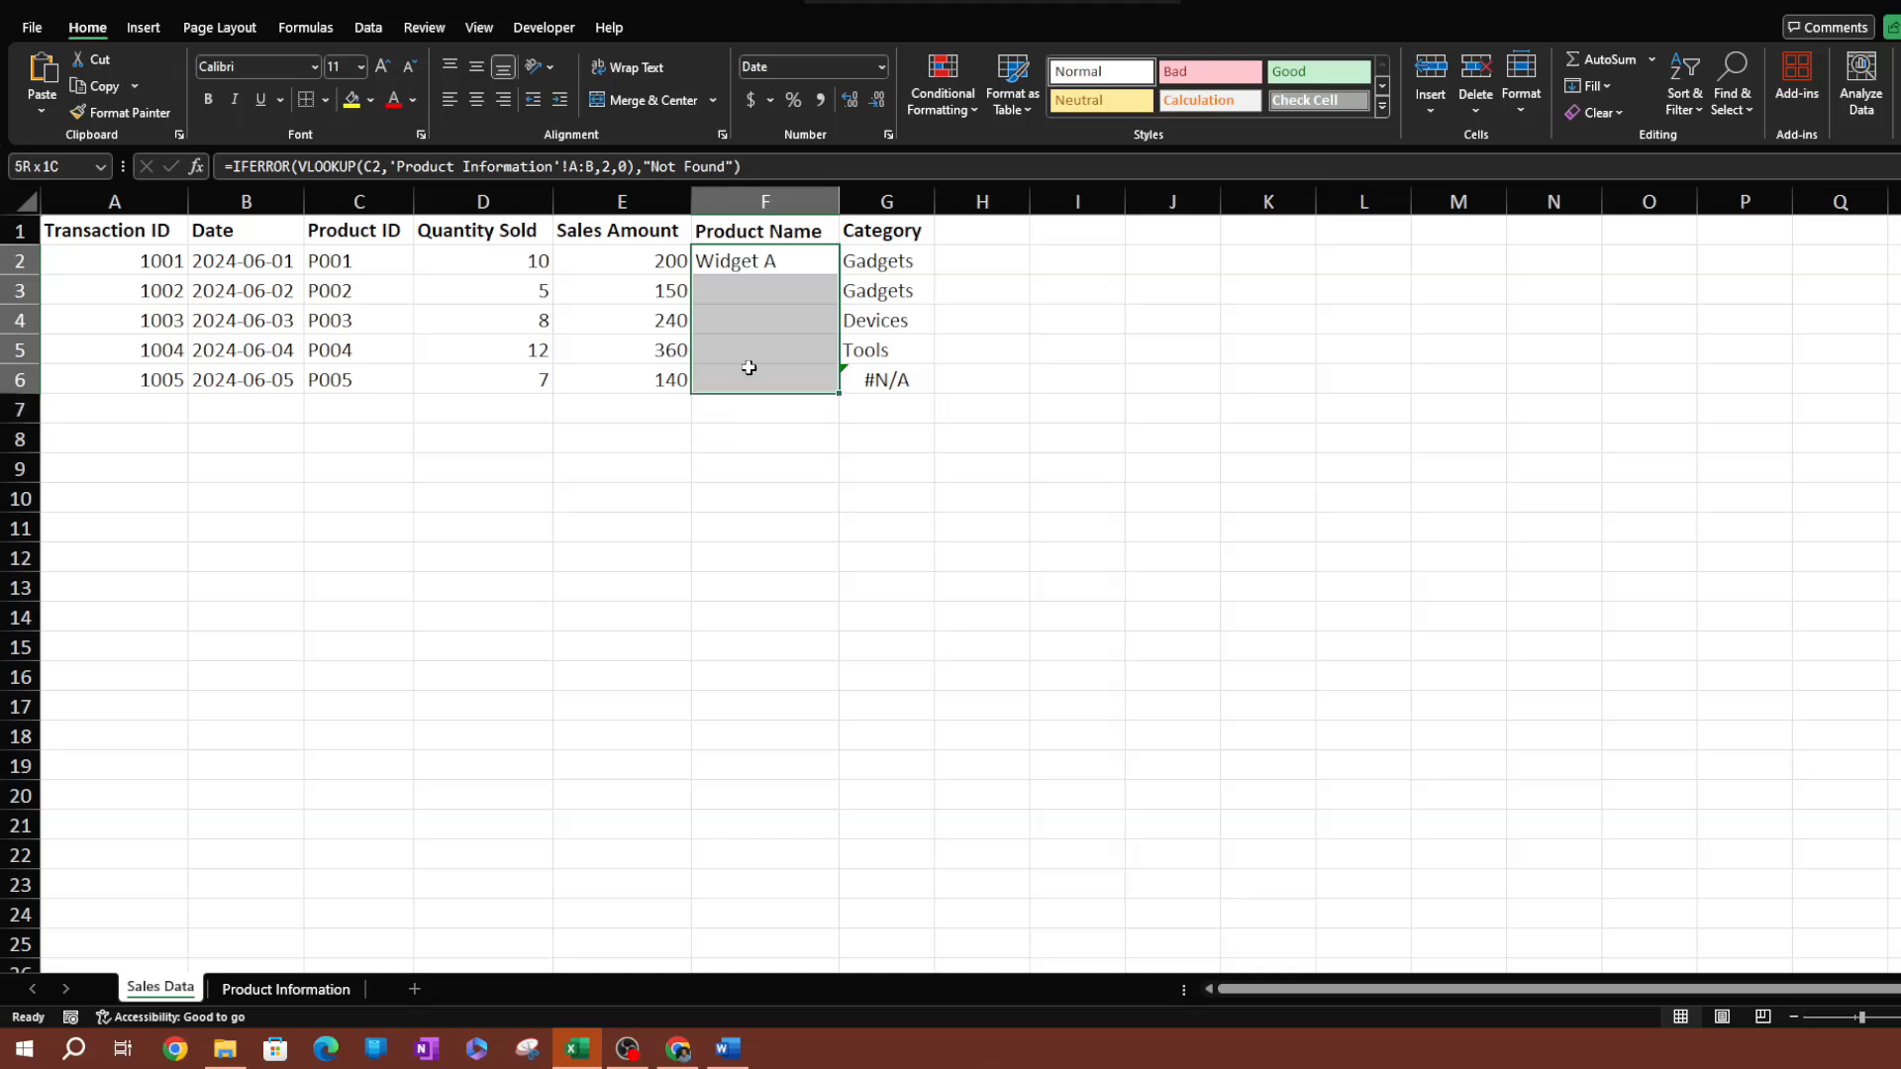
pyautogui.hotkey('ctrl', 'd')
pyautogui.click(636, 700)
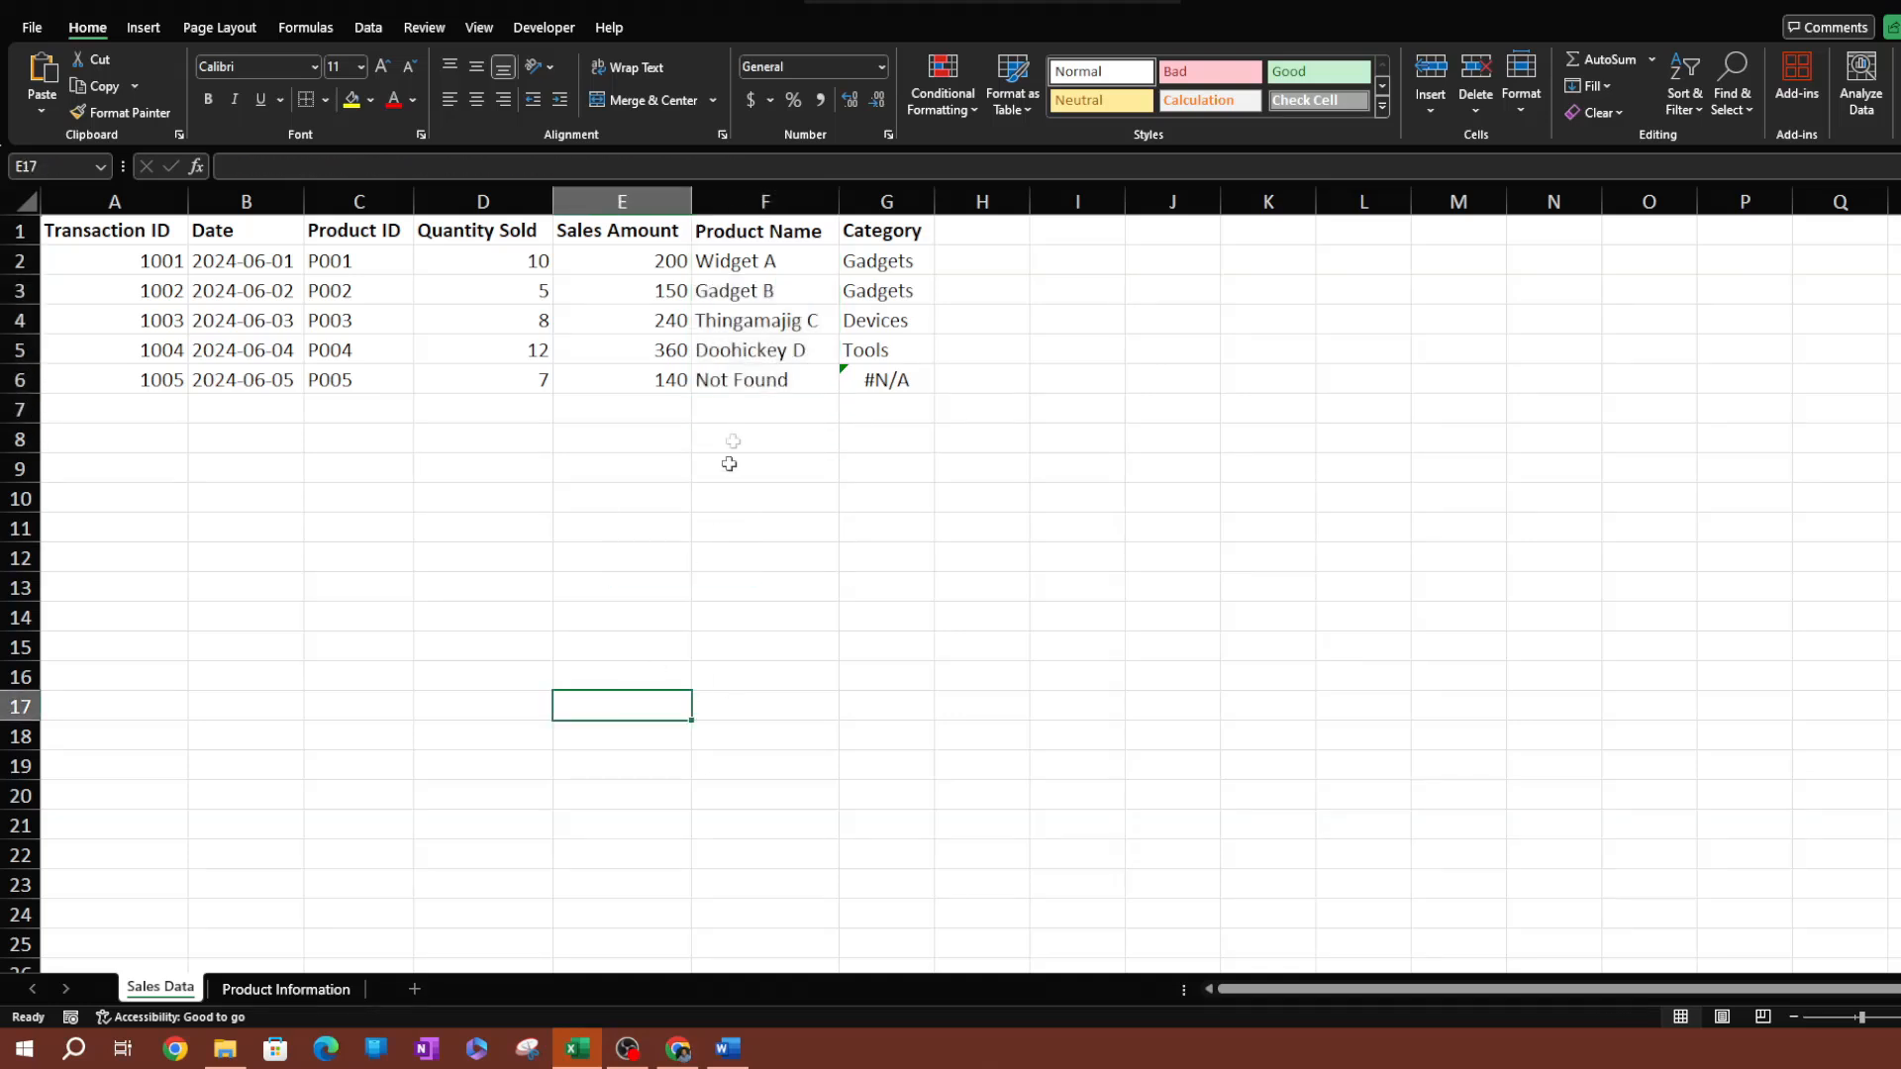
pyautogui.click(732, 397)
pyautogui.click(731, 382)
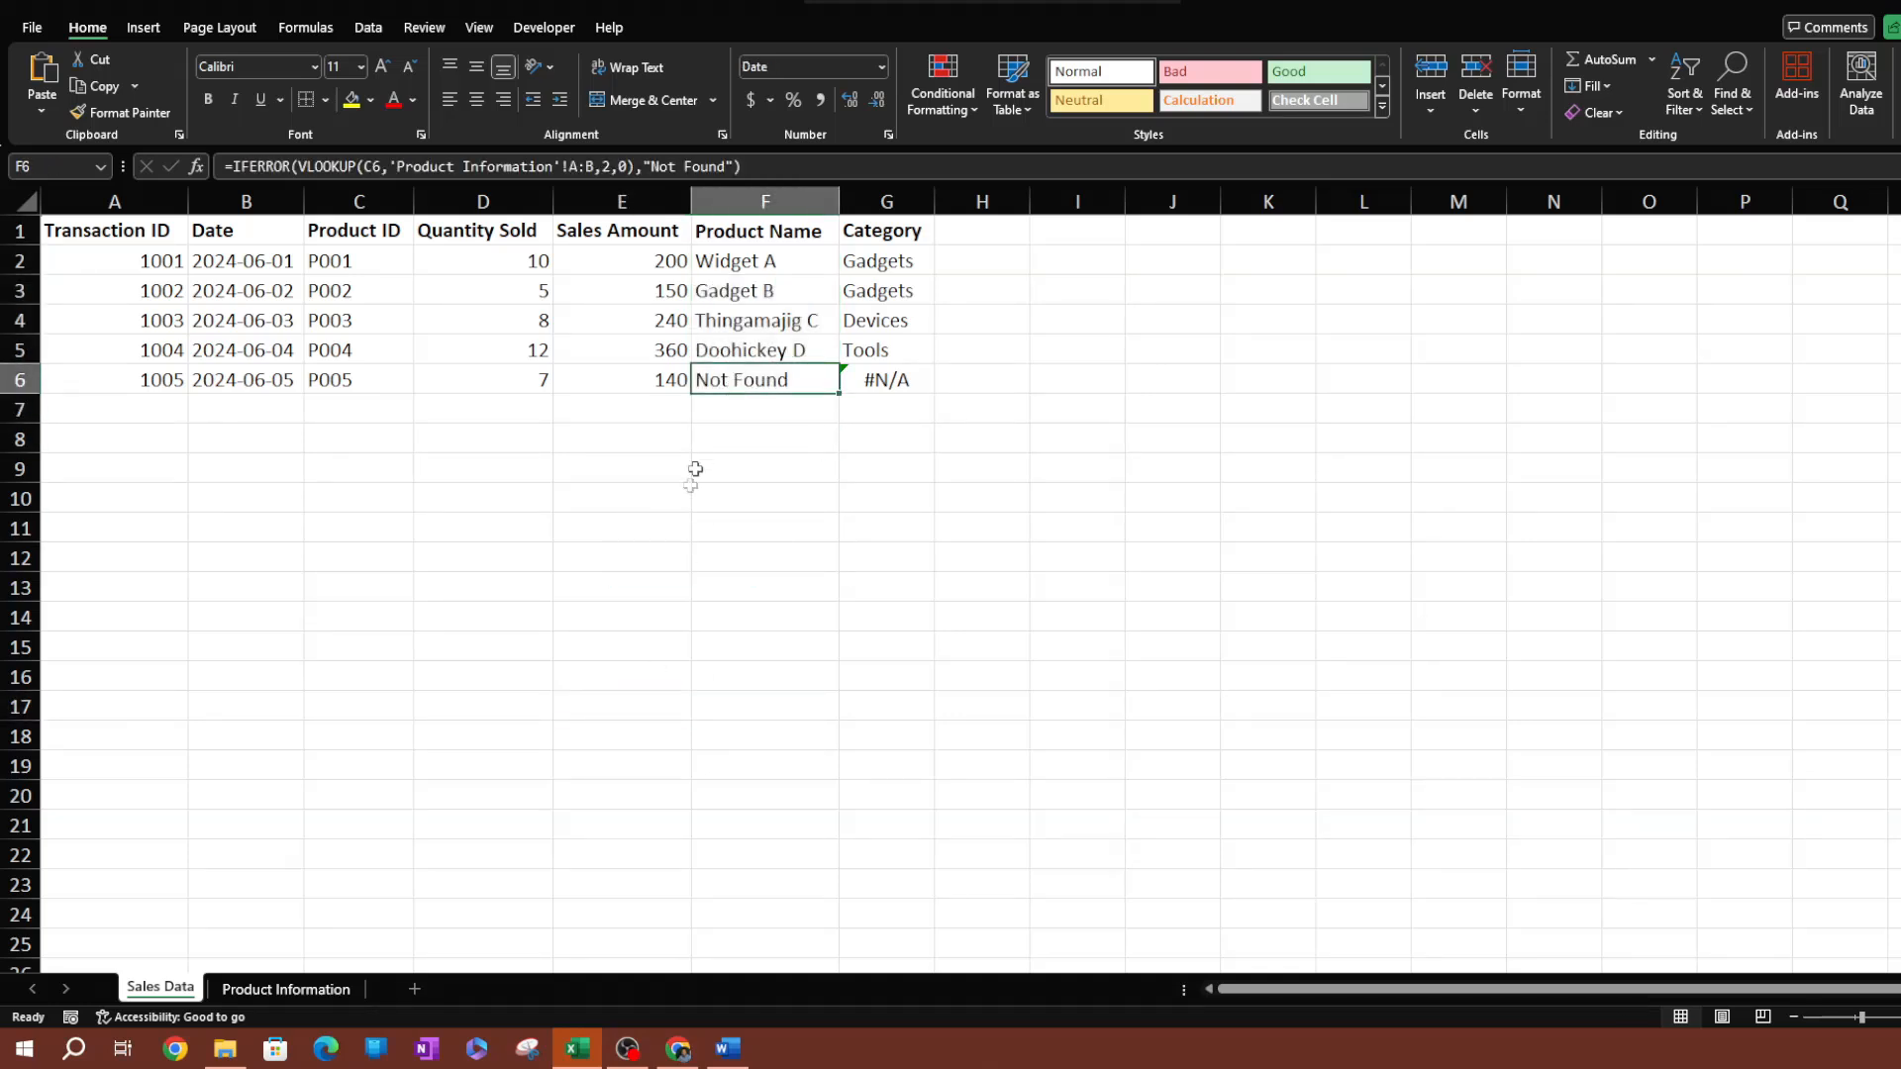
pyautogui.press('Right')
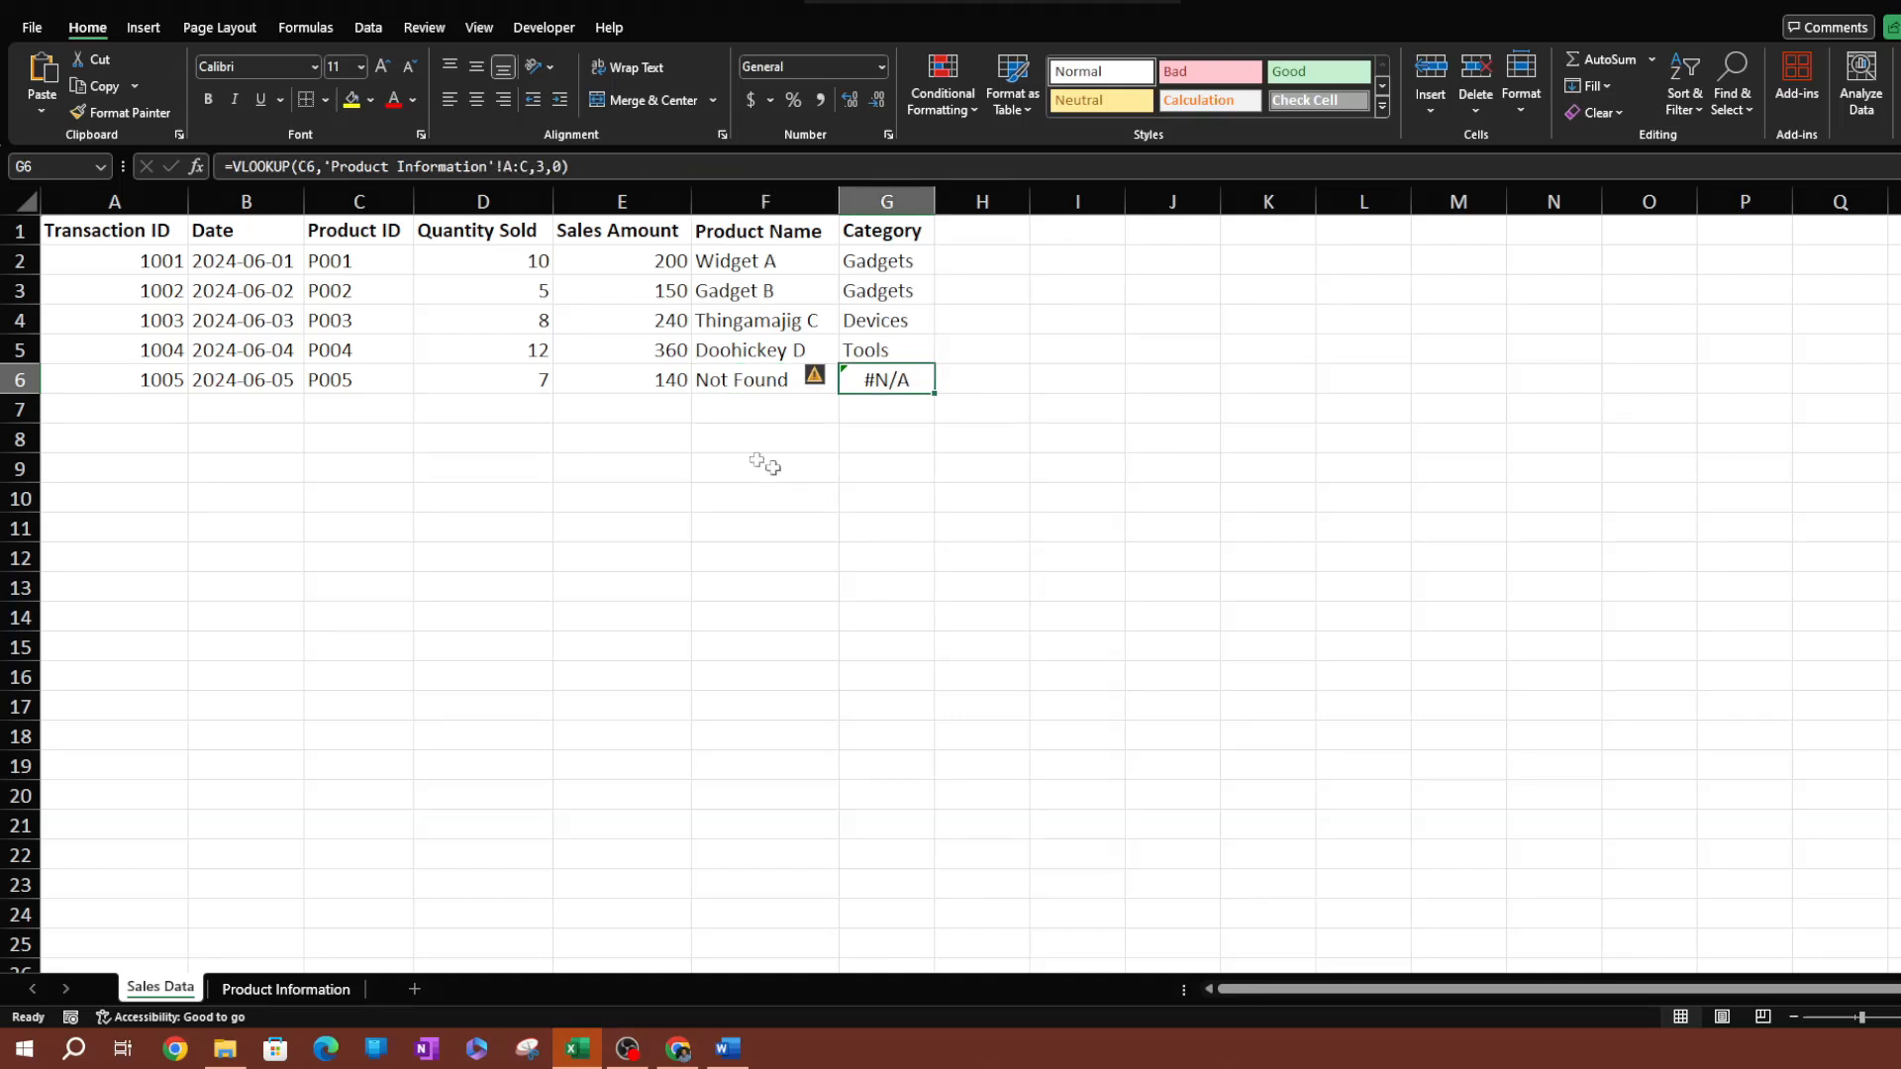
# Enter =IFERROR(VLOOKUP(C2,'Product Information'!A:C,3,0),"Not Found") in cell G2 of the Sales Data sheet and fill it down to G6.
pyautogui.click(743, 374)
pyautogui.click(920, 406)
pyautogui.click(792, 270)
pyautogui.click(912, 257)
pyautogui.write('=if')
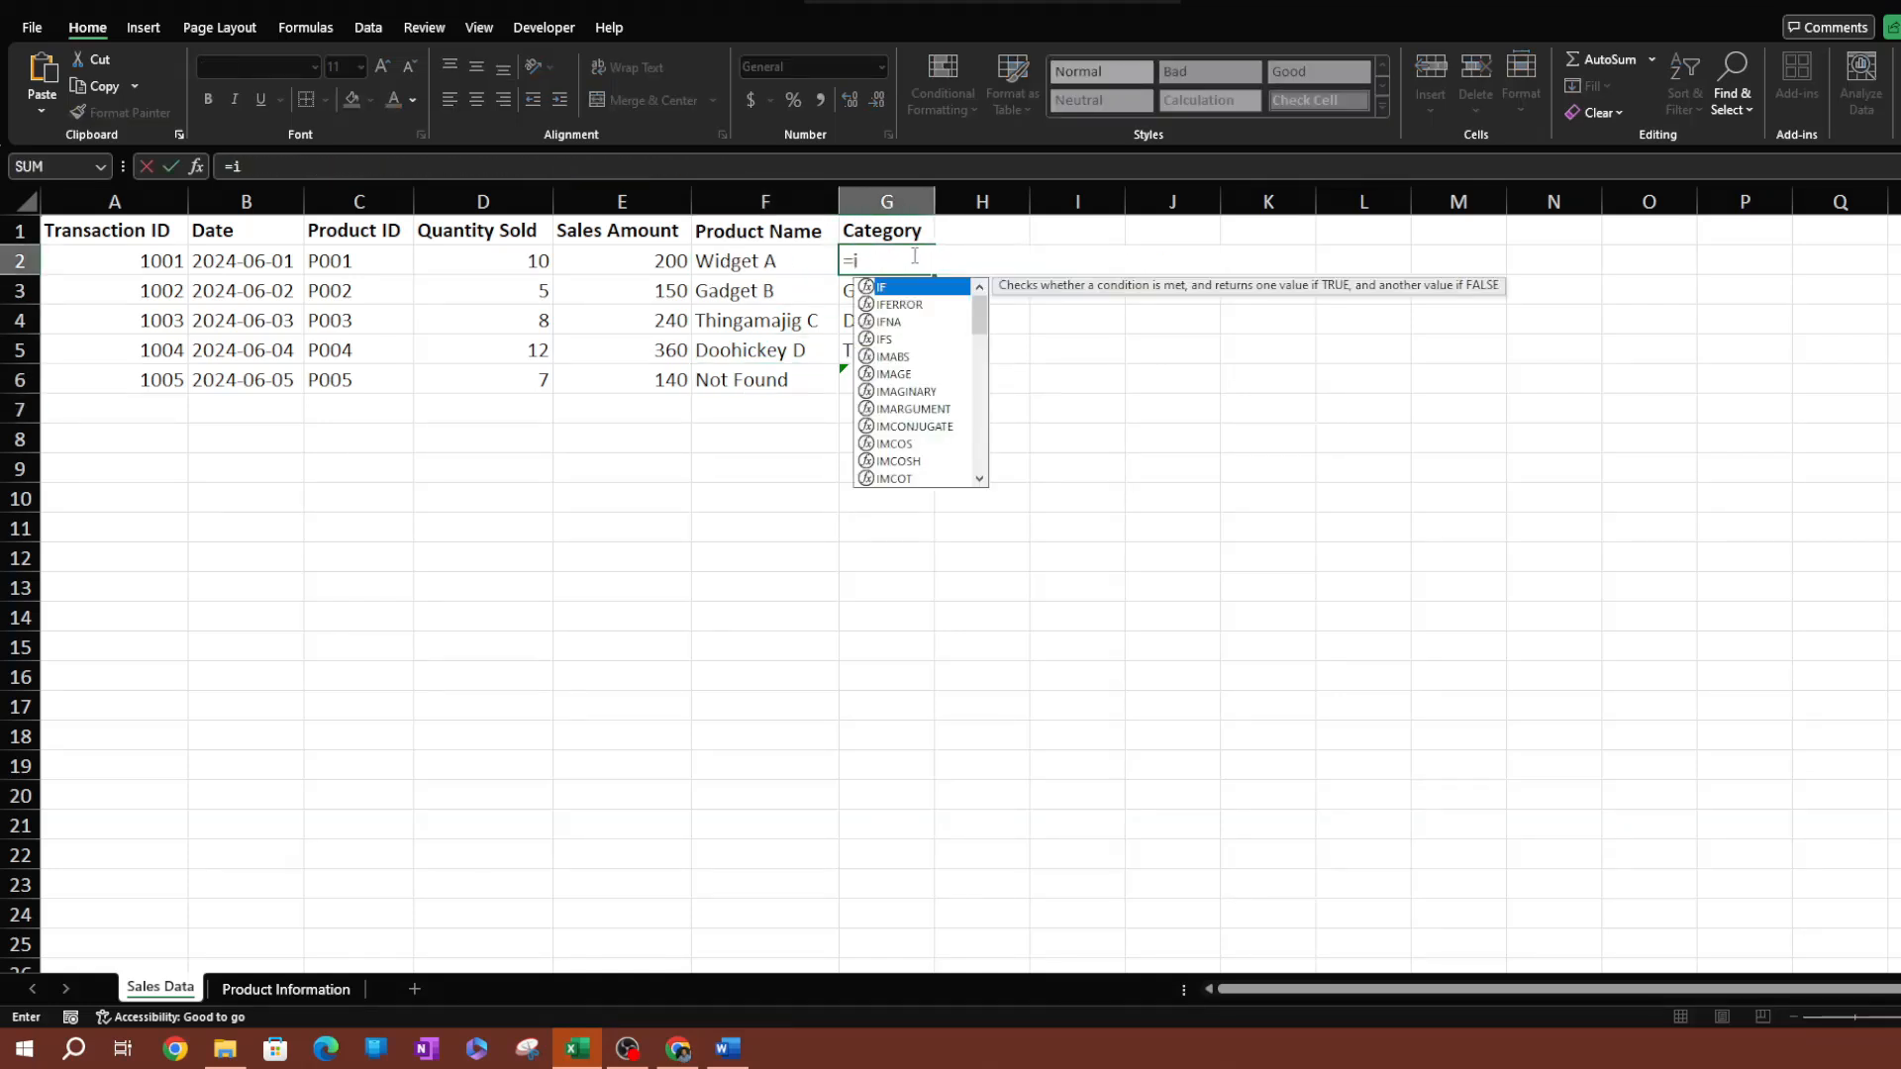
pyautogui.press('Down')
pyautogui.press('Tab')
pyautogui.write('vl')
pyautogui.press('Tab')
pyautogui.press('Left')
pyautogui.press('Left')
pyautogui.press('Left')
pyautogui.press('Left')
pyautogui.write(',')
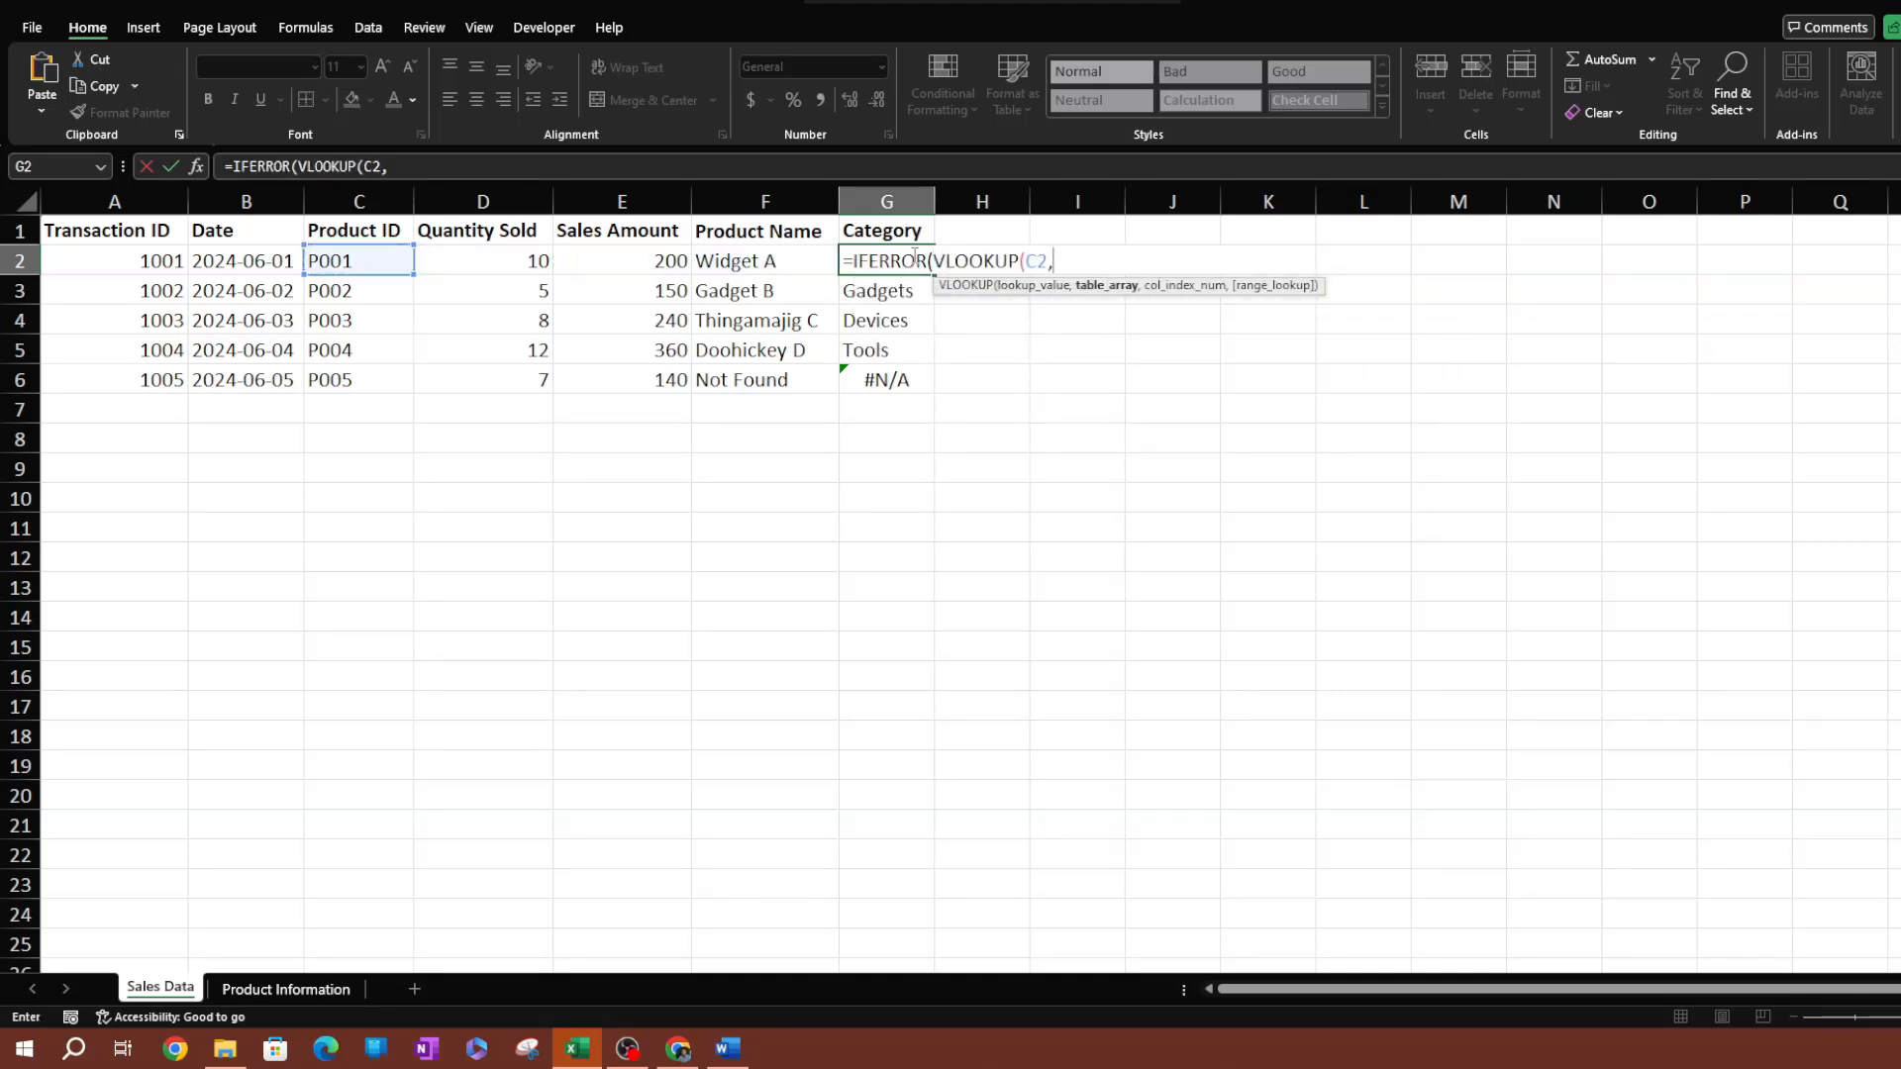
pyautogui.click(286, 989)
pyautogui.moveTo(99, 203); pyautogui.dragTo(370, 204)
pyautogui.write(',3,0),"N')
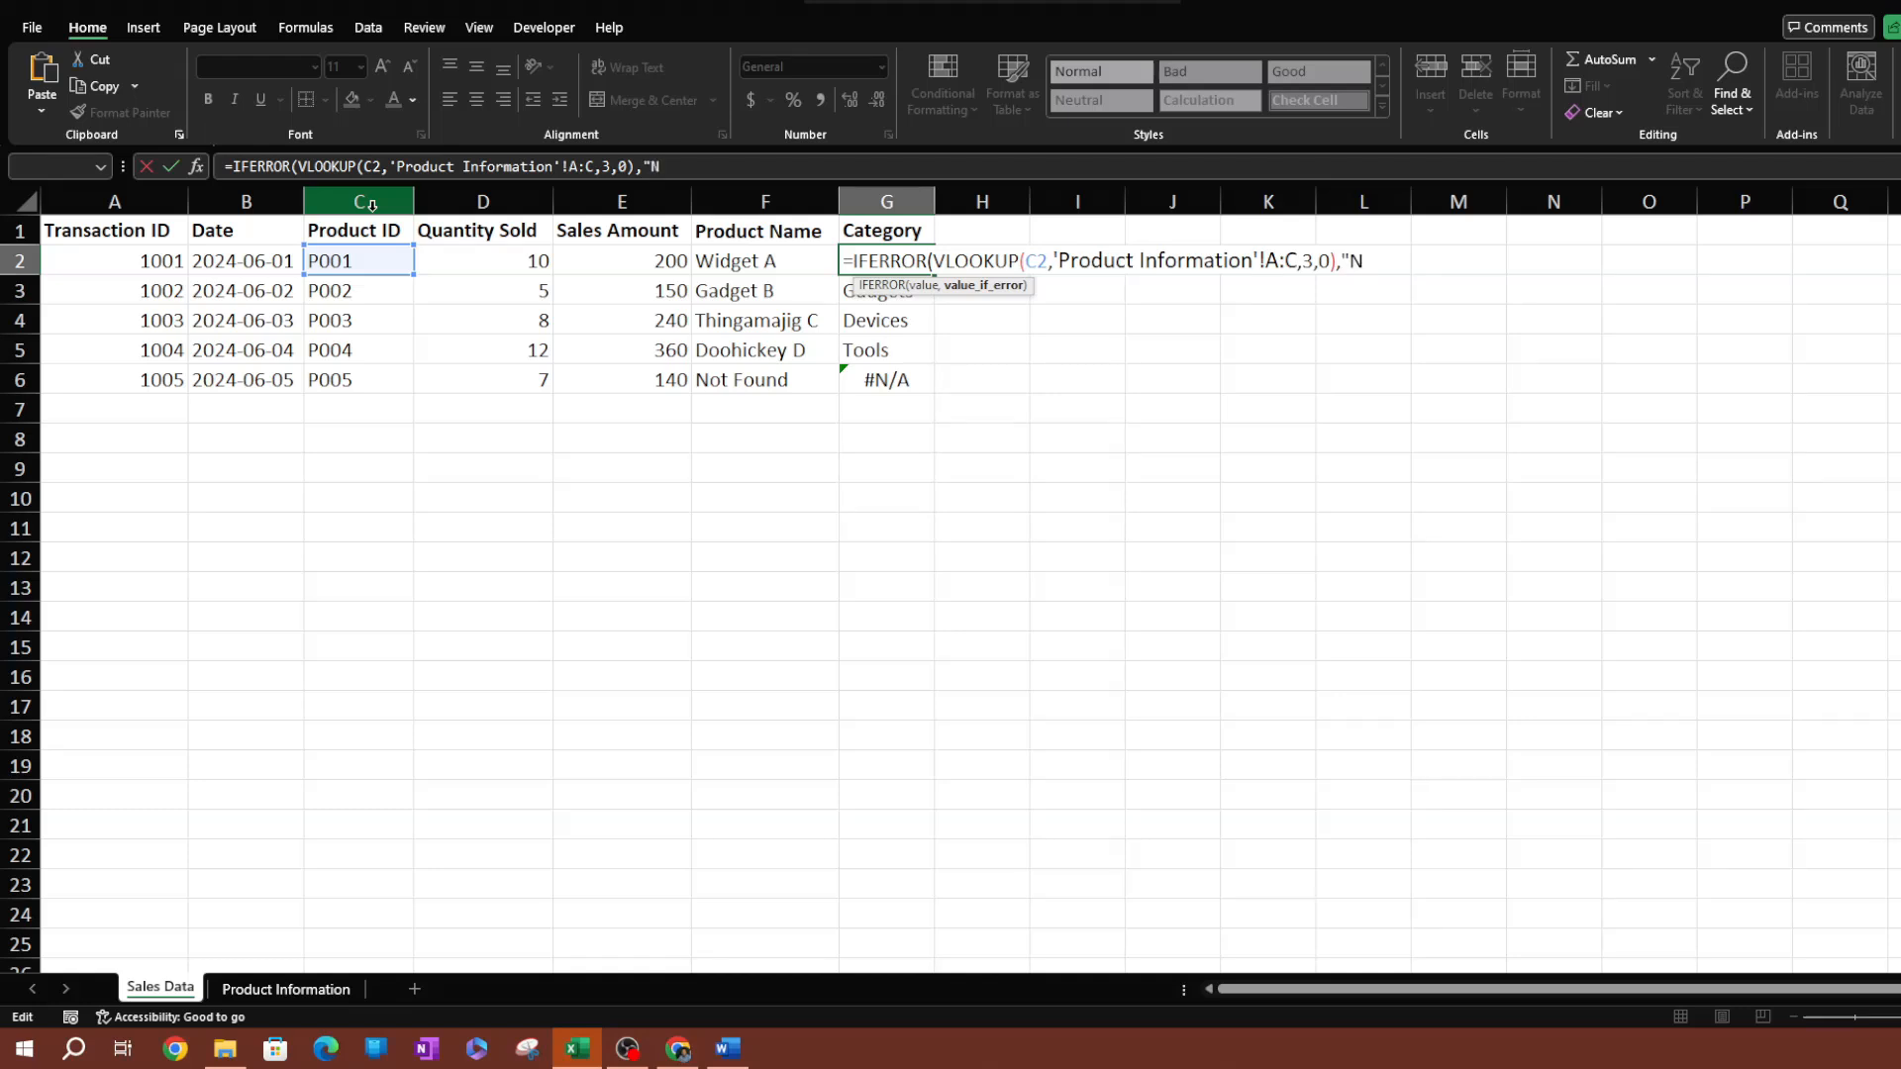
pyautogui.write('ot Found")')
pyautogui.hotkey('ctrl', 'Return')
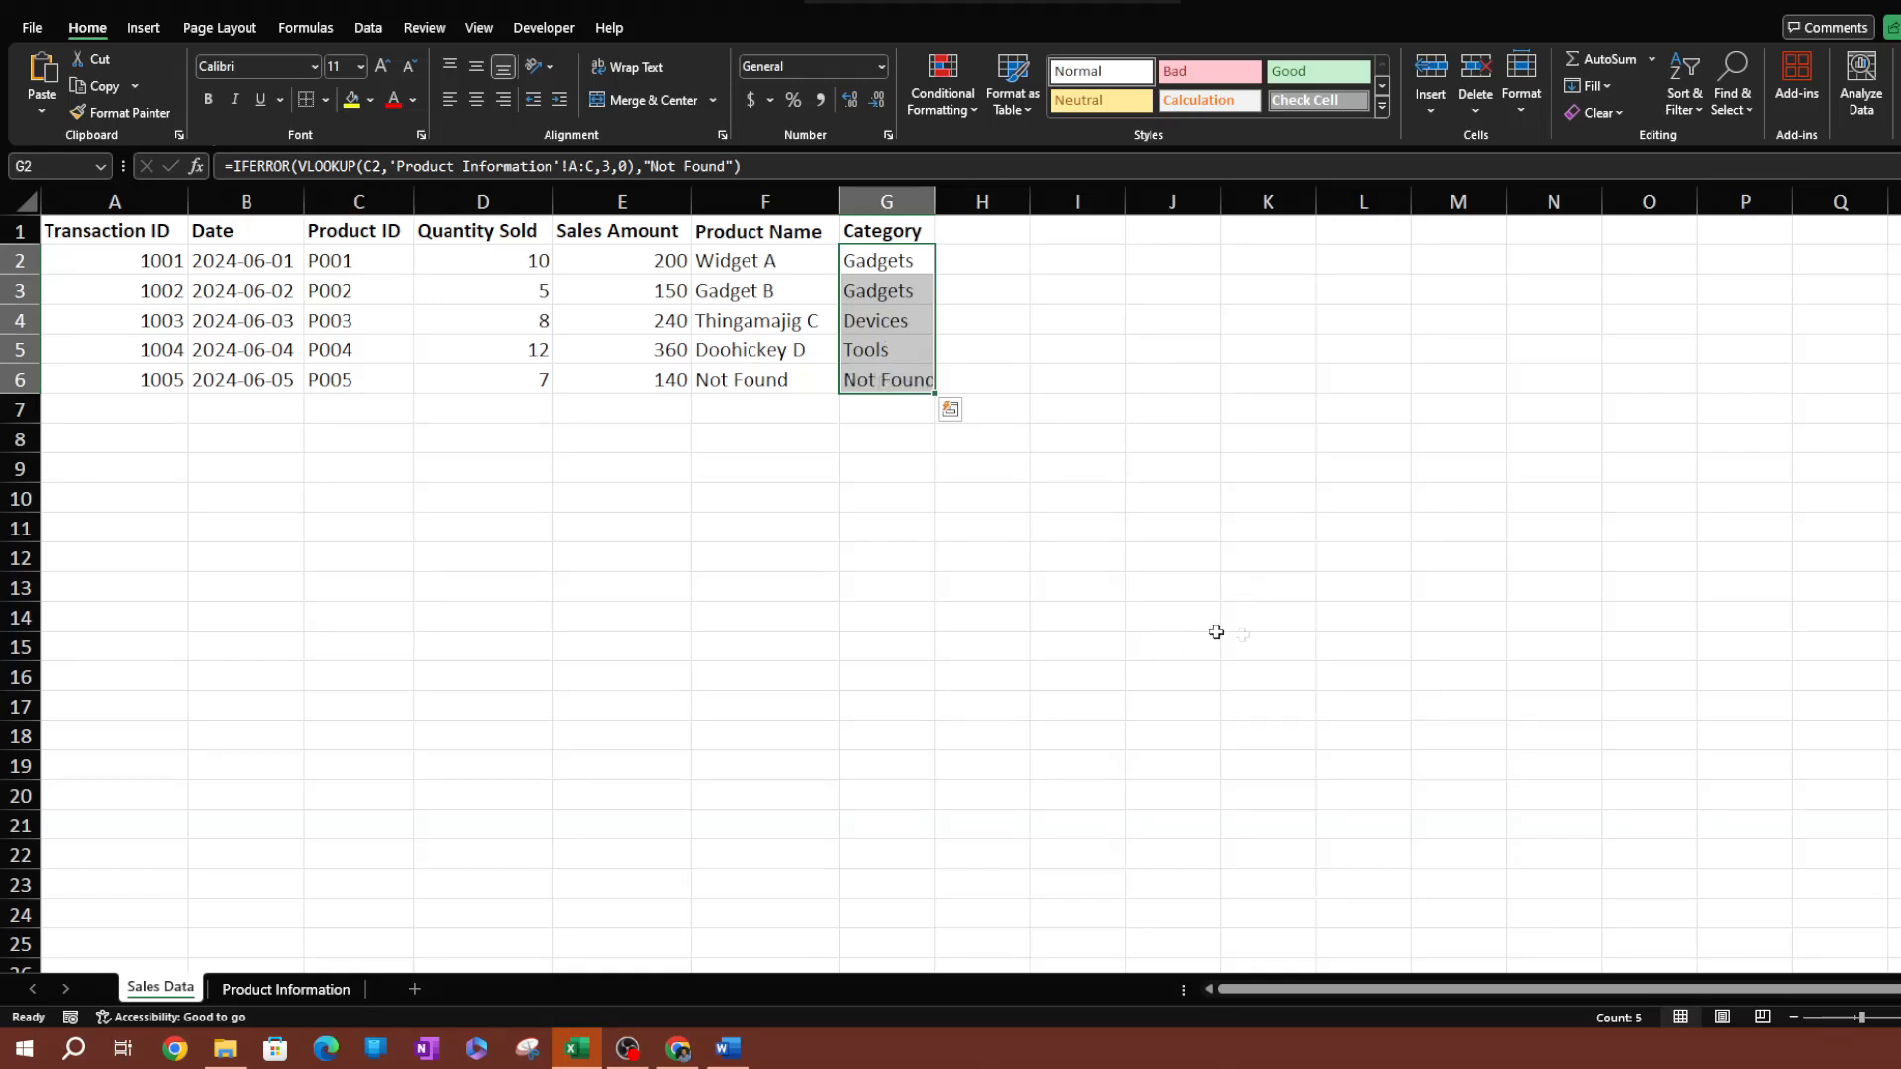
# Autofit the width of the Category column and check the "Not Found" formulas in F6 and G6.
pyautogui.click(852, 529)
pyautogui.doubleClick(936, 200)
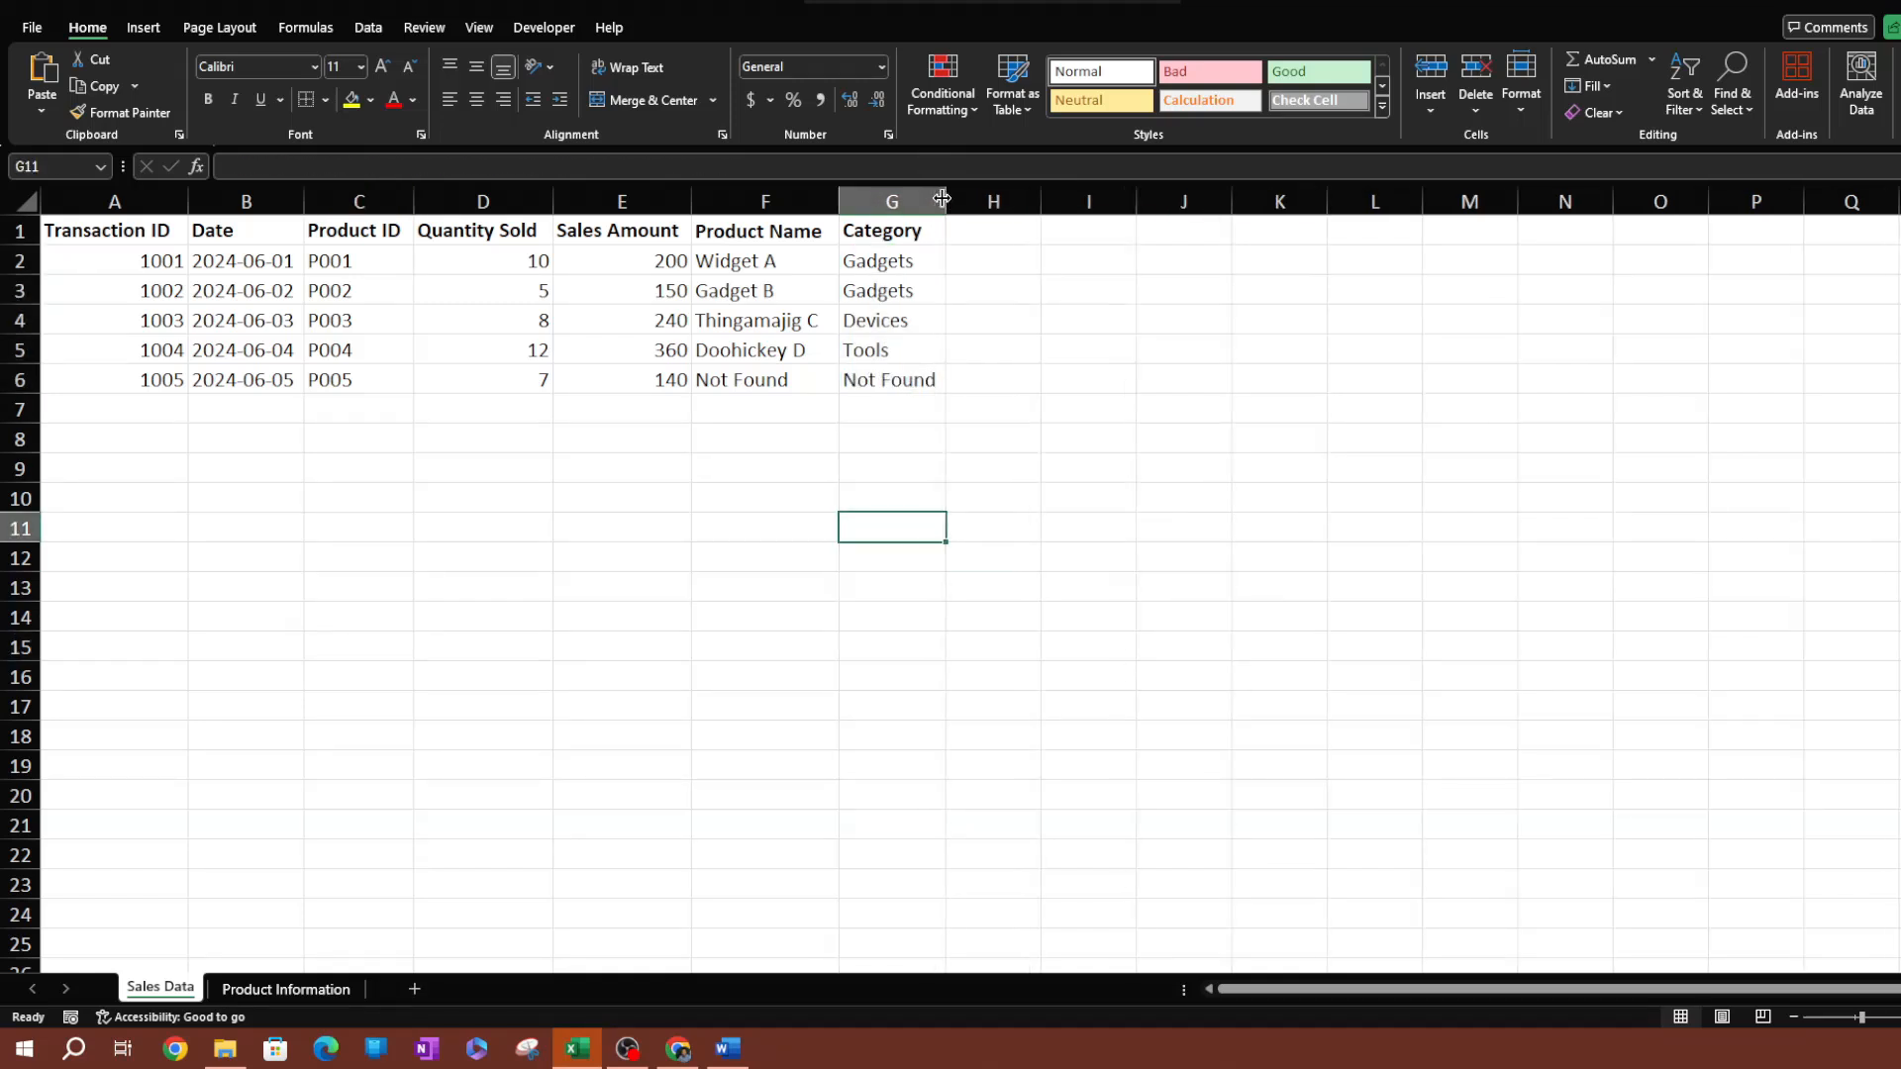
pyautogui.click(776, 382)
pyautogui.click(777, 444)
pyautogui.click(747, 384)
pyautogui.click(792, 499)
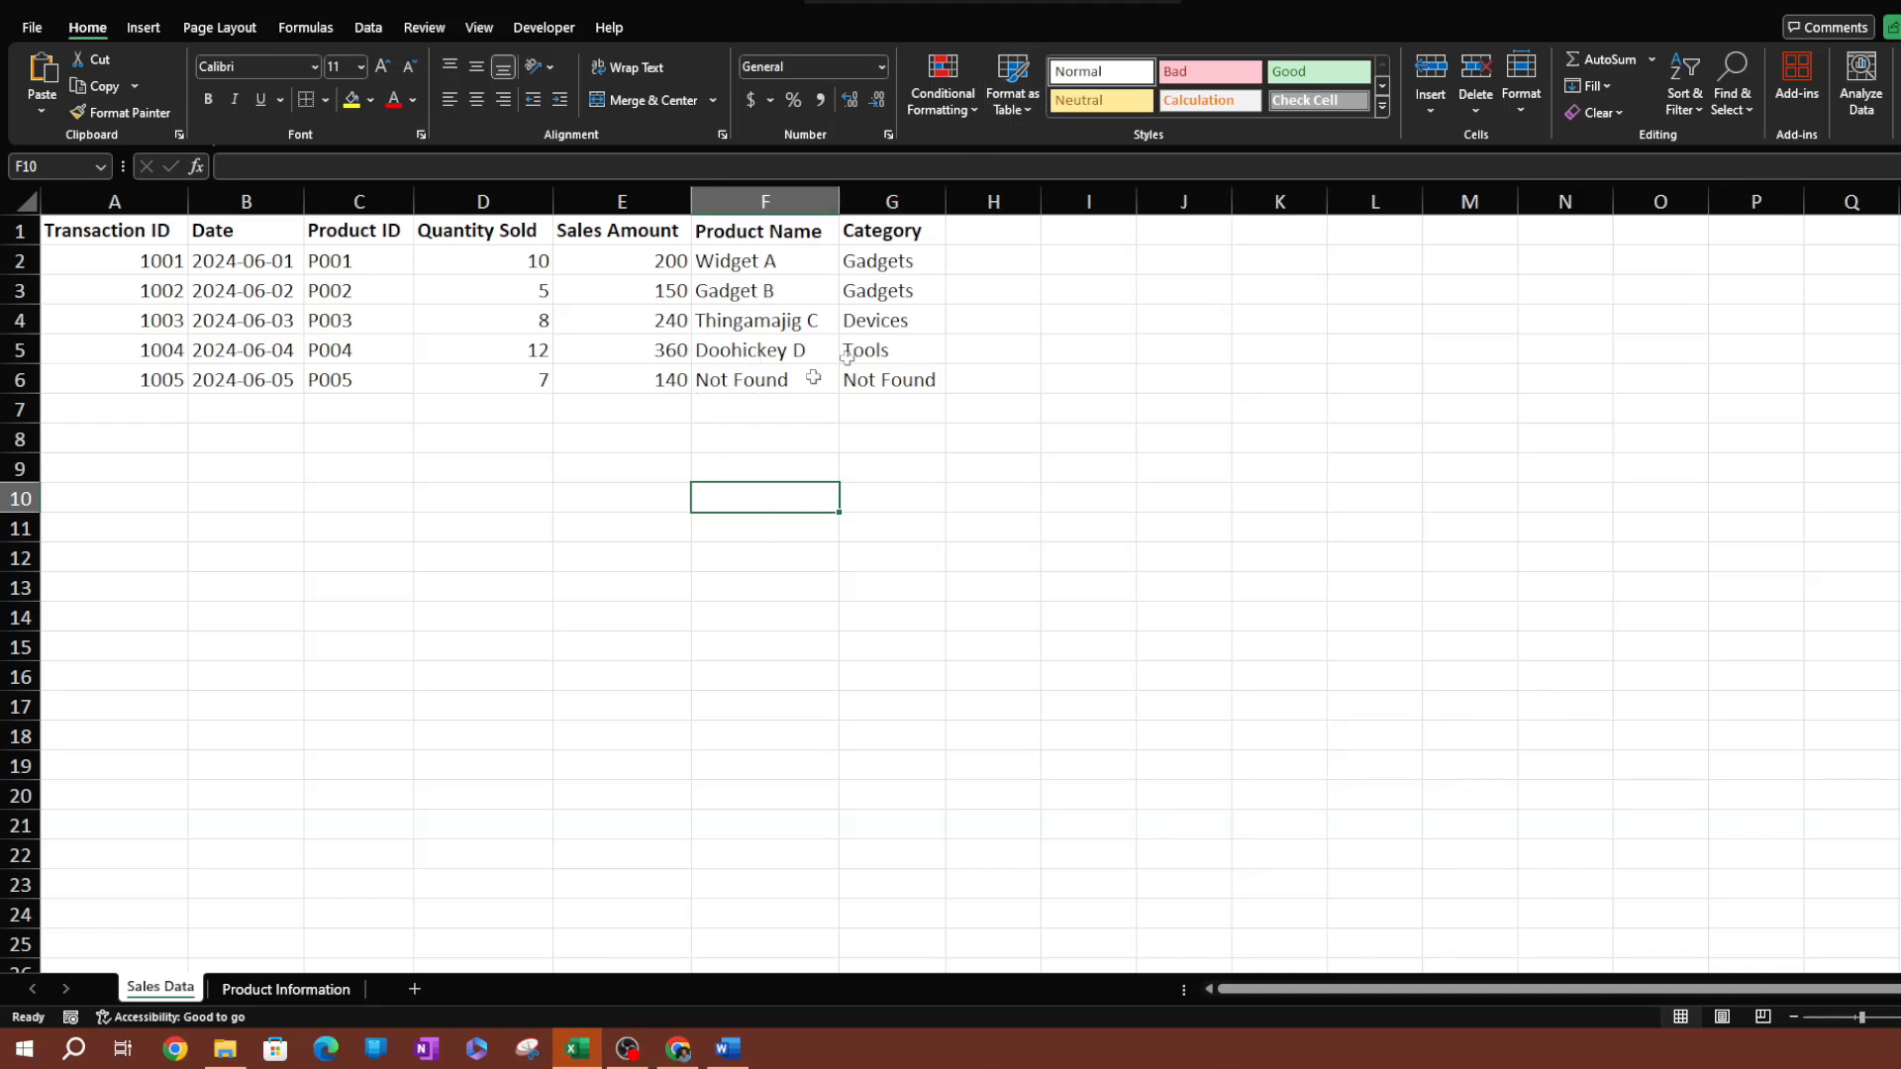
pyautogui.click(764, 381)
pyautogui.click(871, 386)
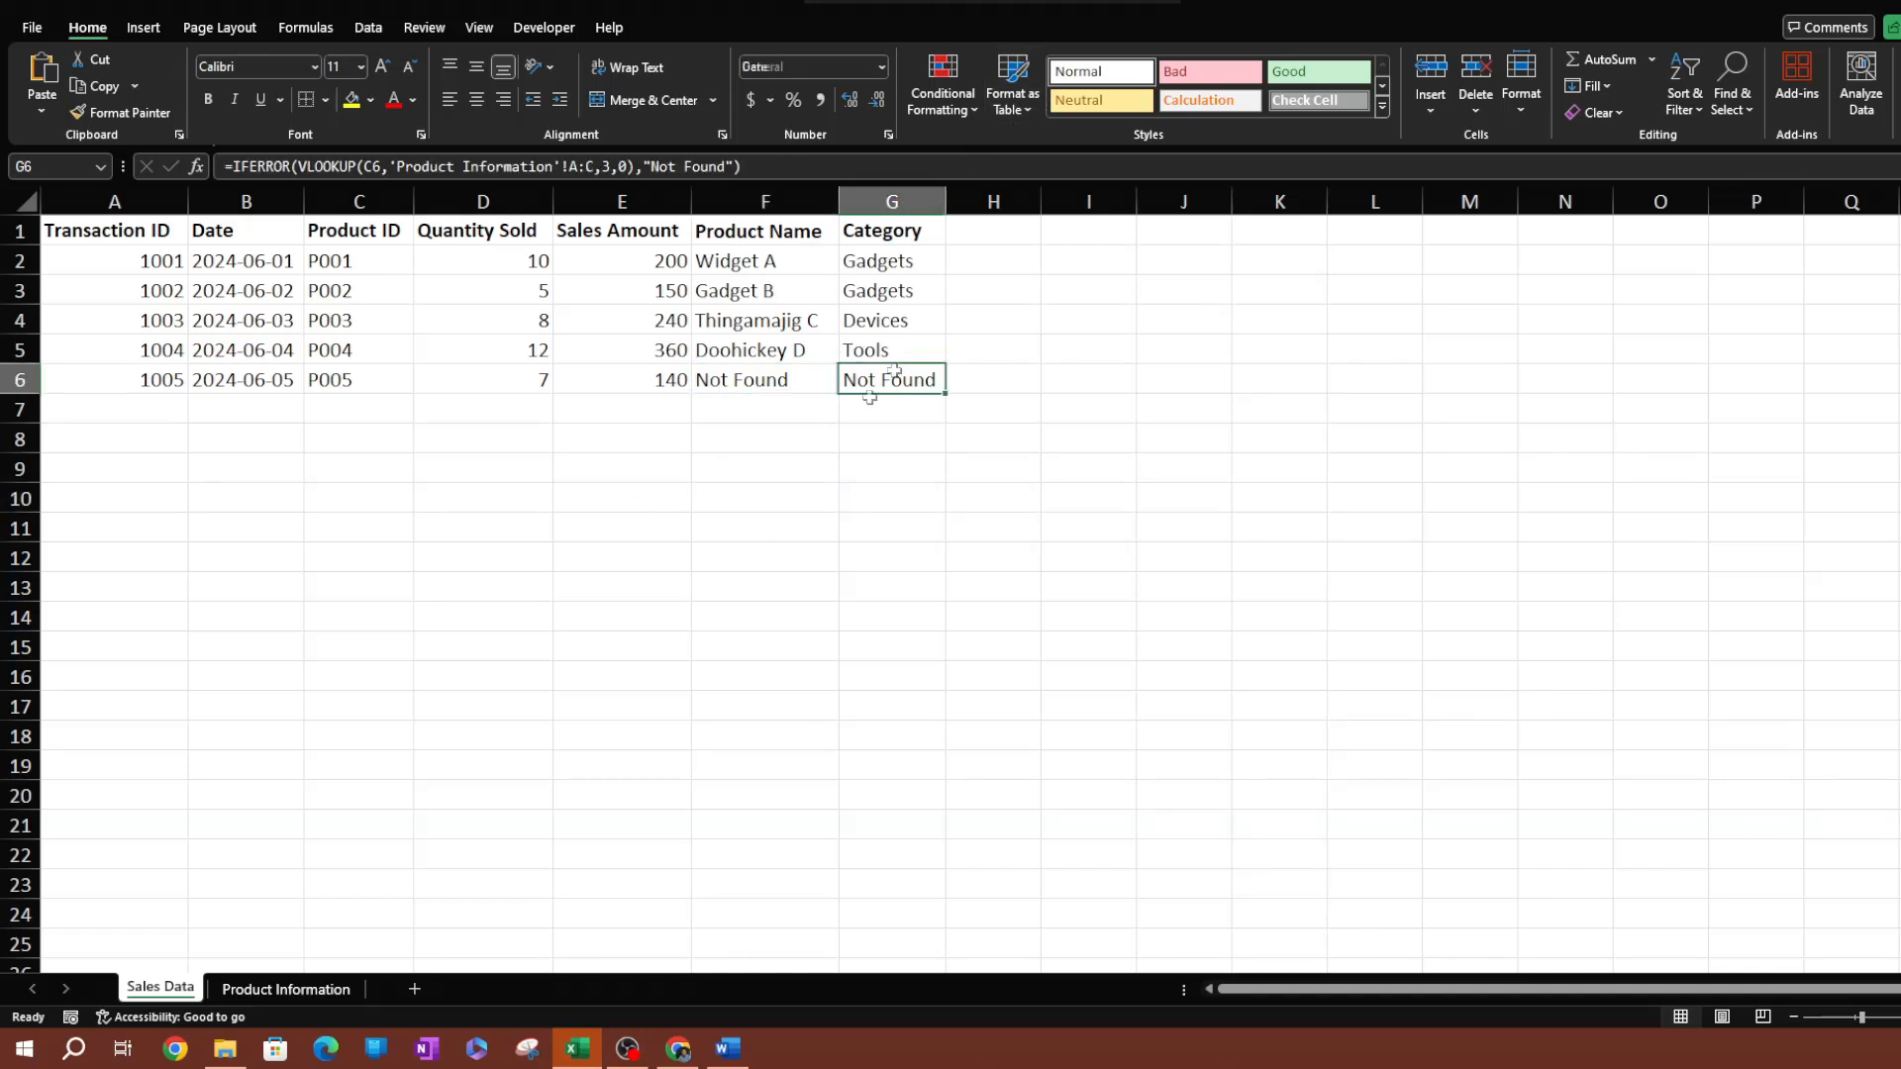
pyautogui.click(736, 406)
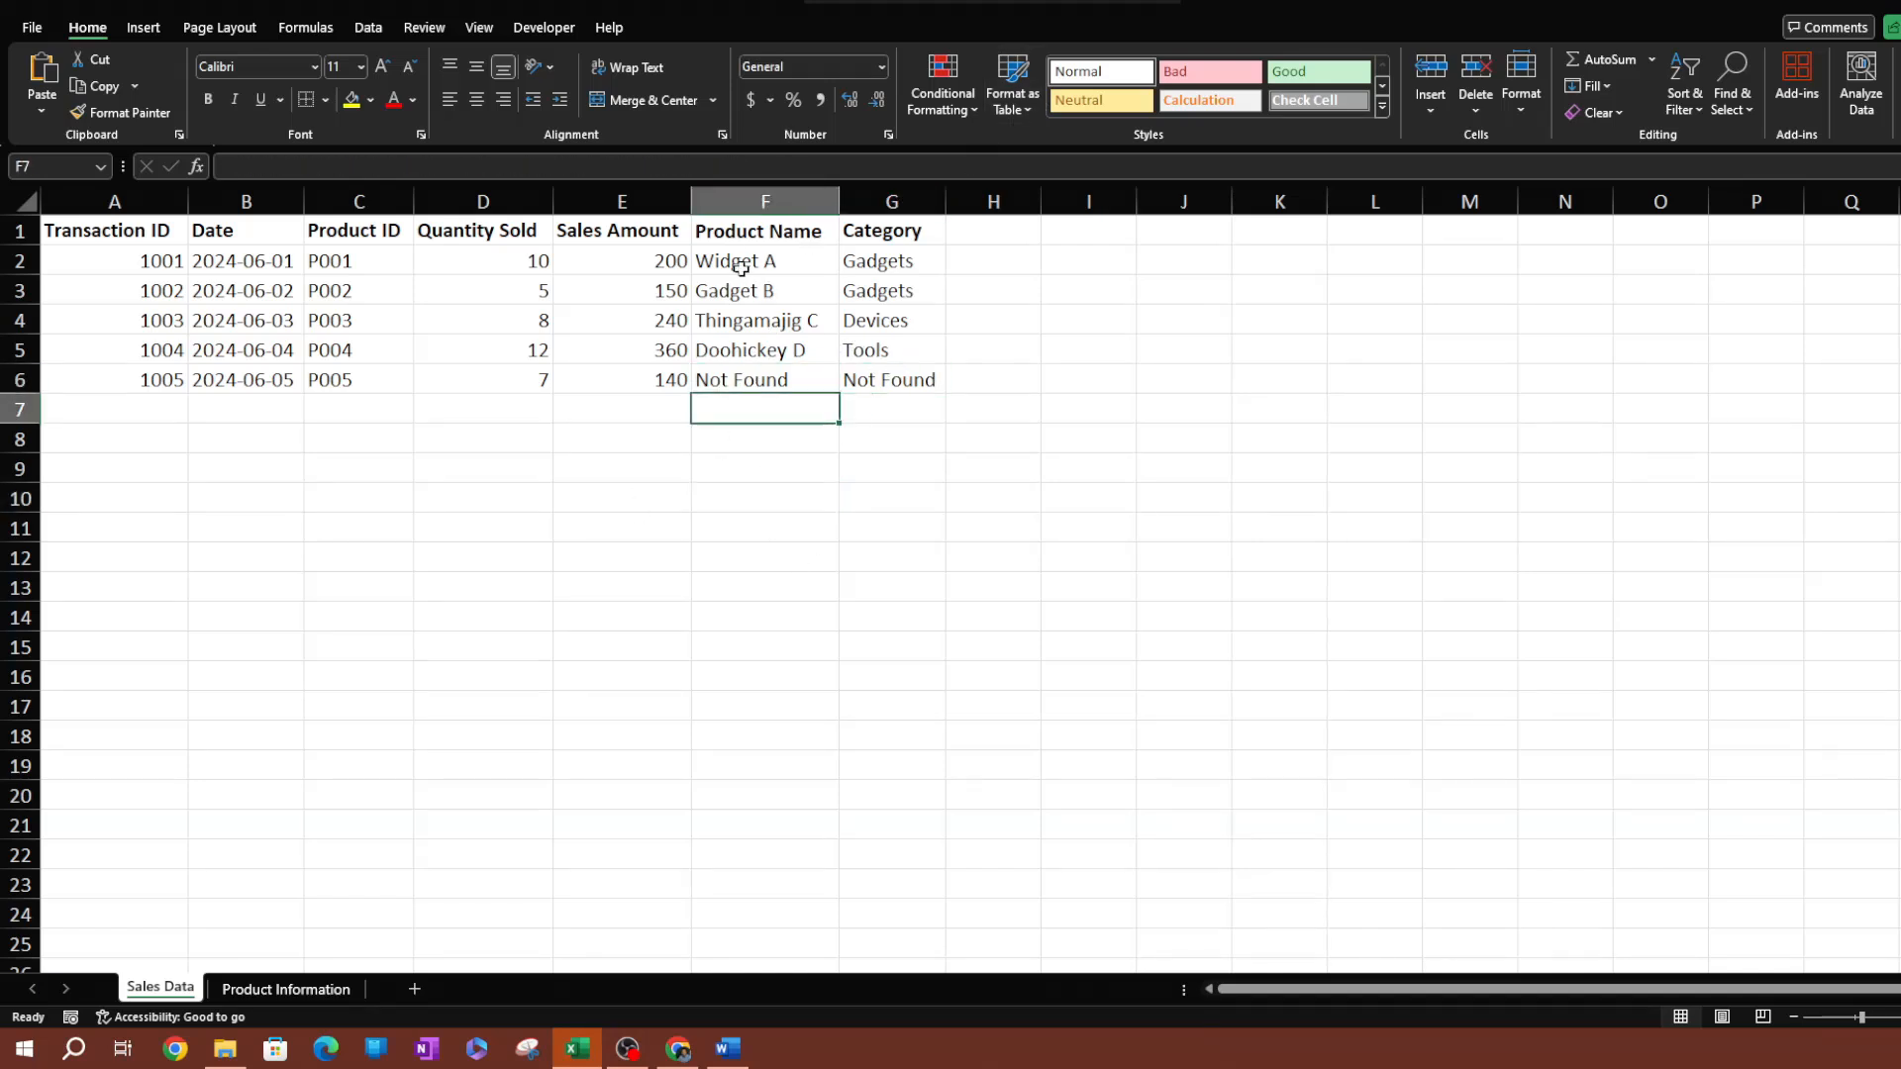
# Start a new conditional formatting rule for columns F and G that formats only cells with specific text containing "Not Found".
pyautogui.click(771, 202)
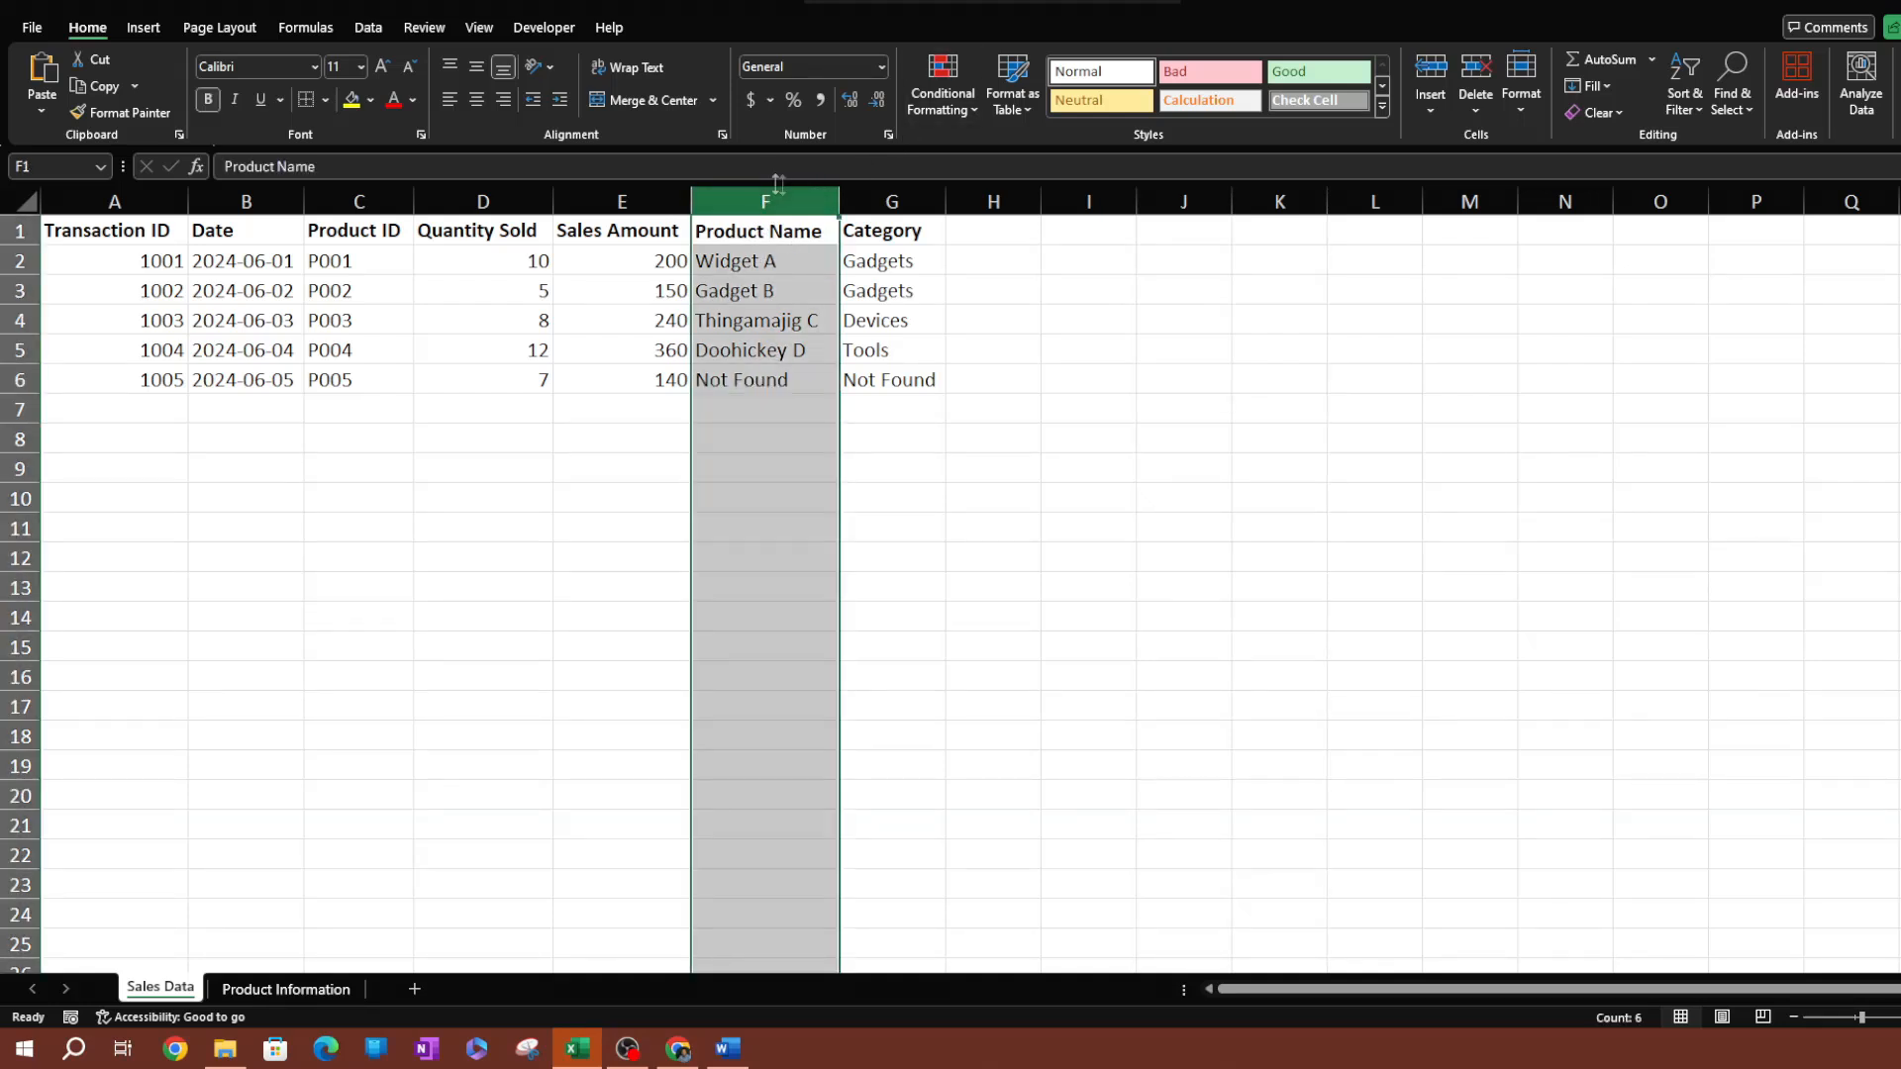
pyautogui.moveTo(771, 202); pyautogui.dragTo(896, 196)
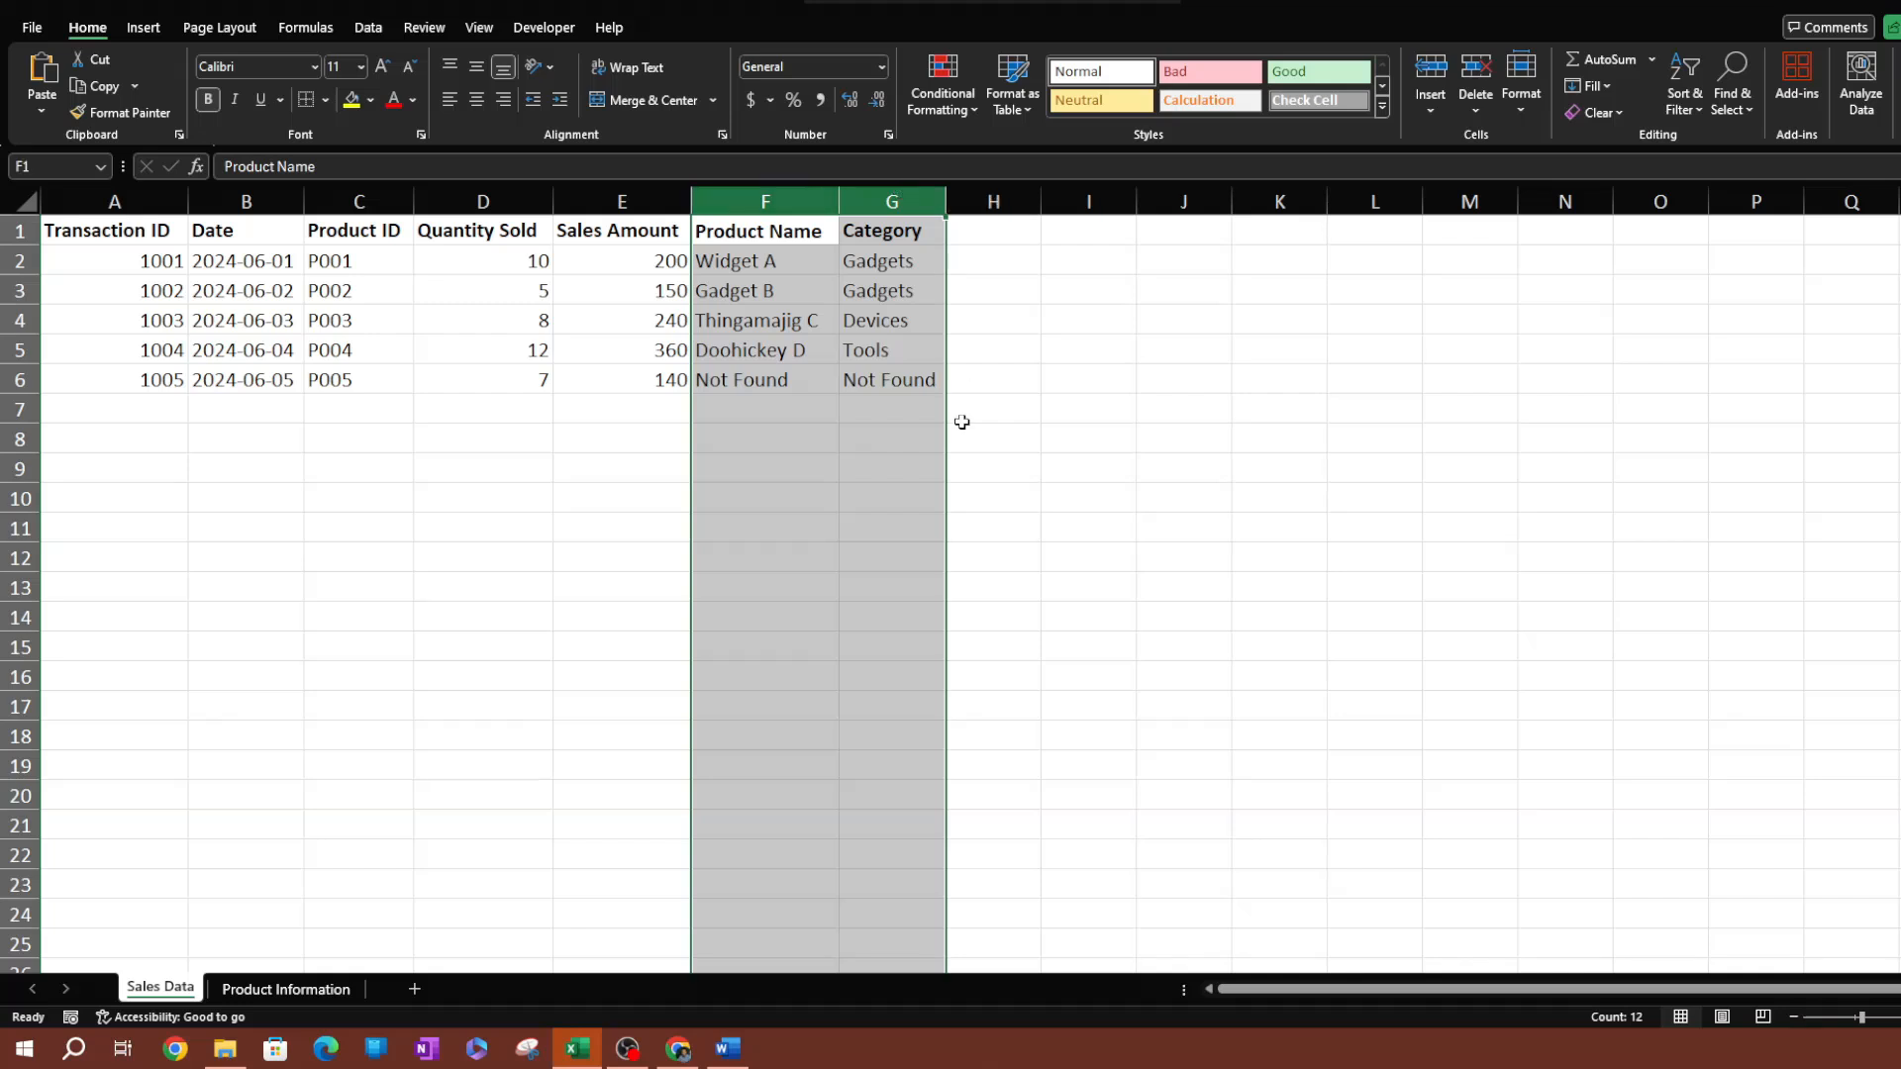
pyautogui.click(954, 96)
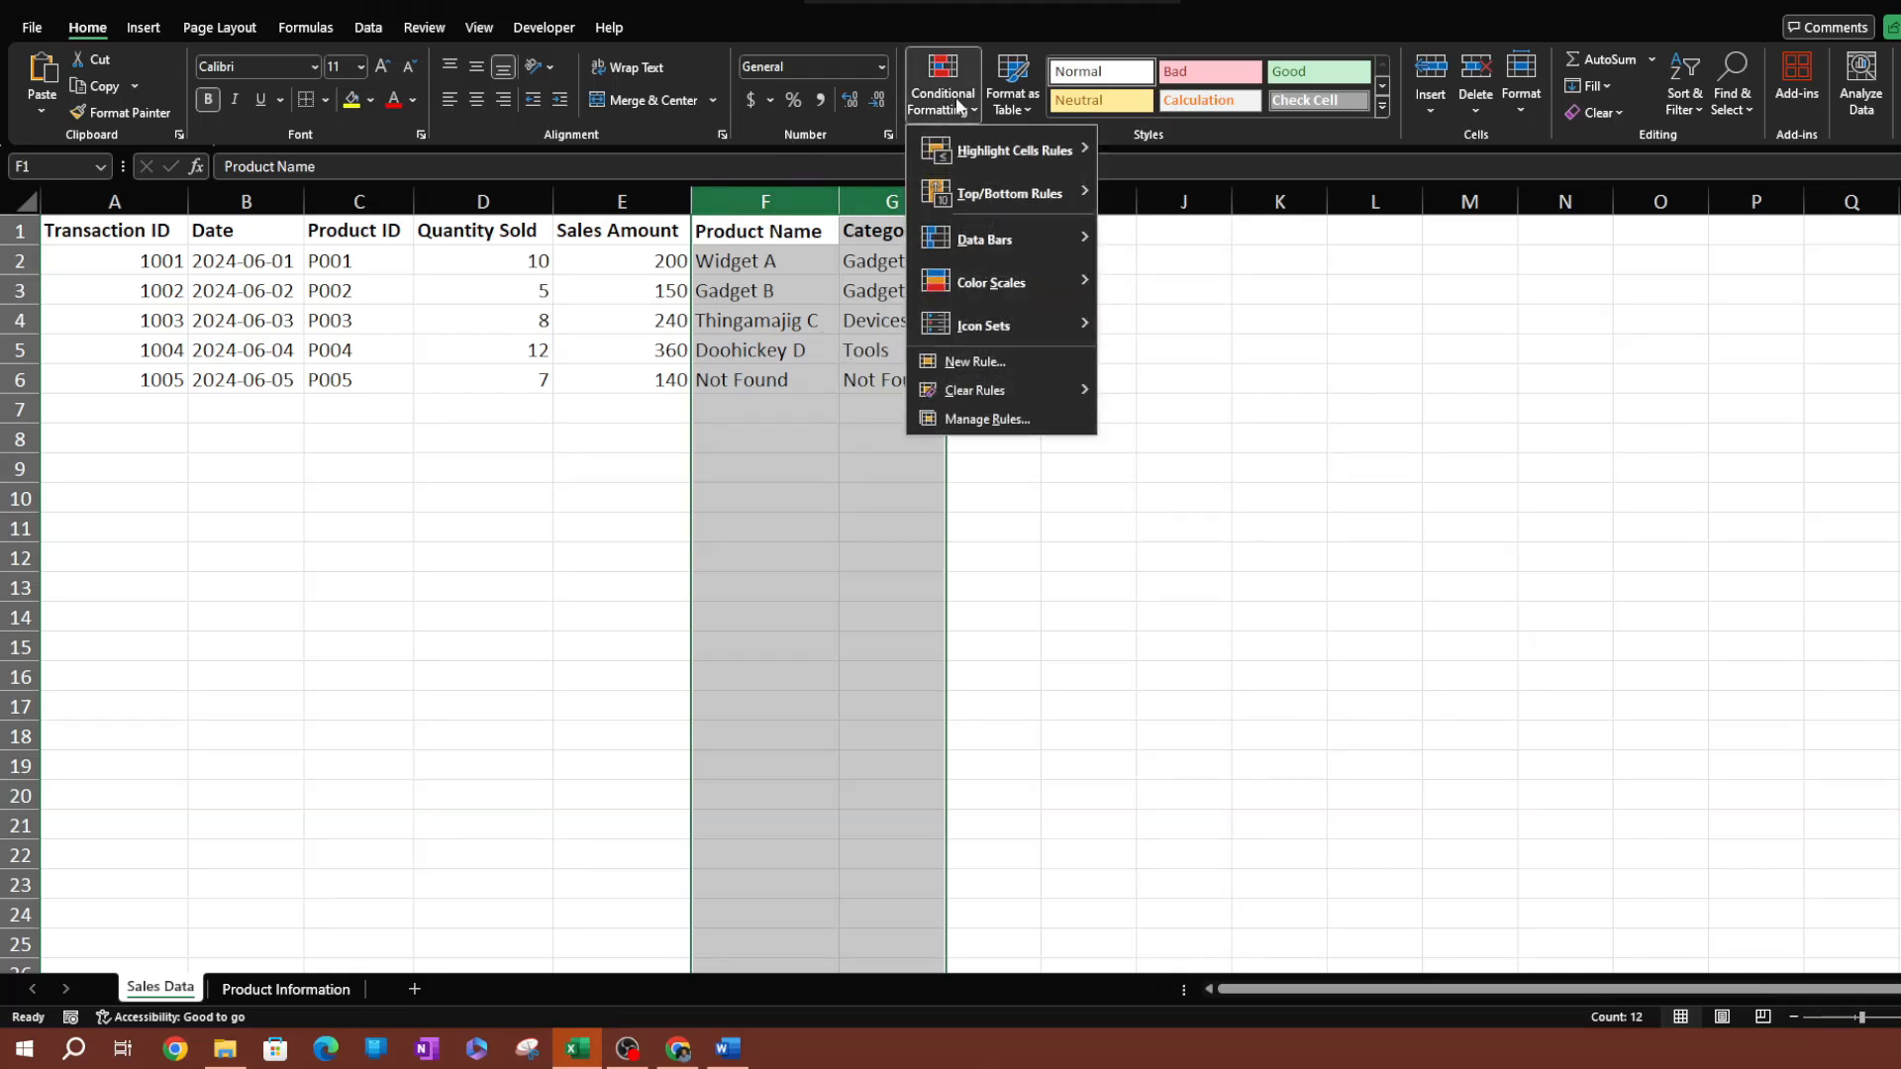
pyautogui.click(978, 363)
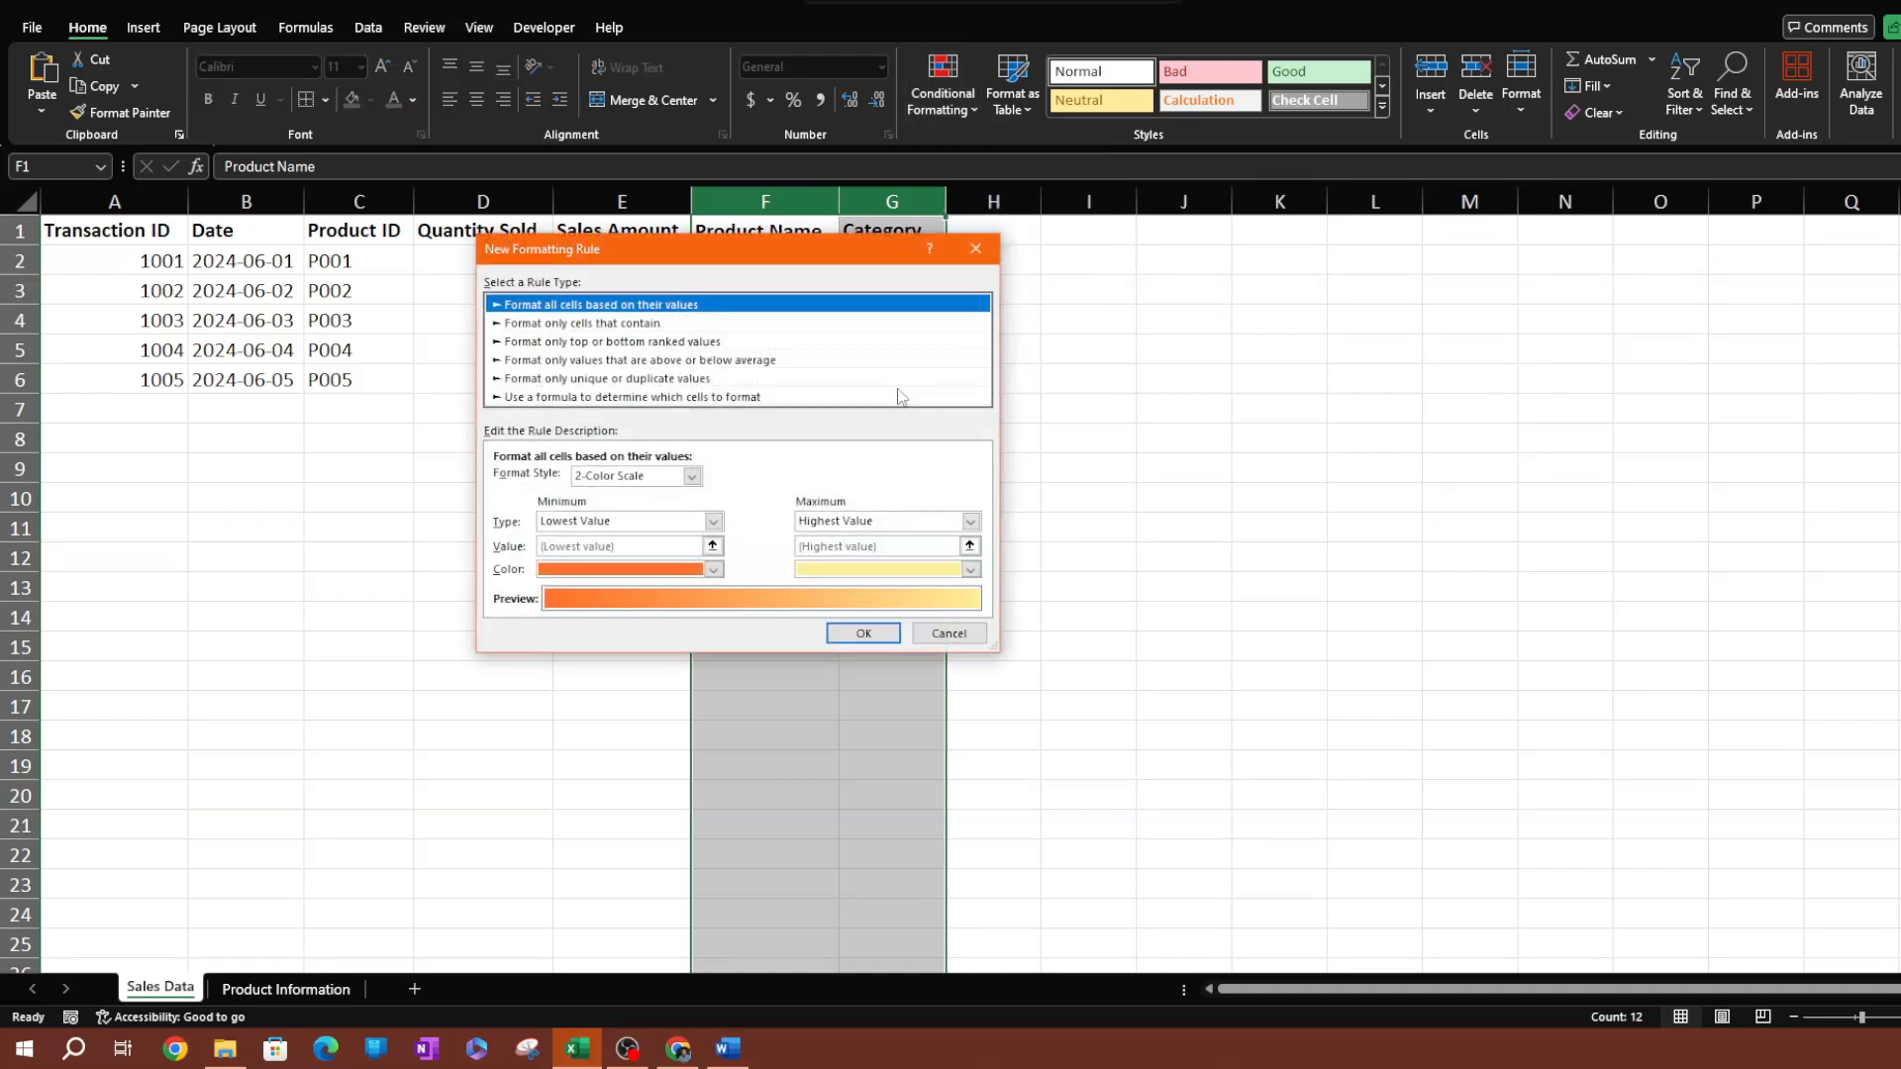
pyautogui.click(556, 324)
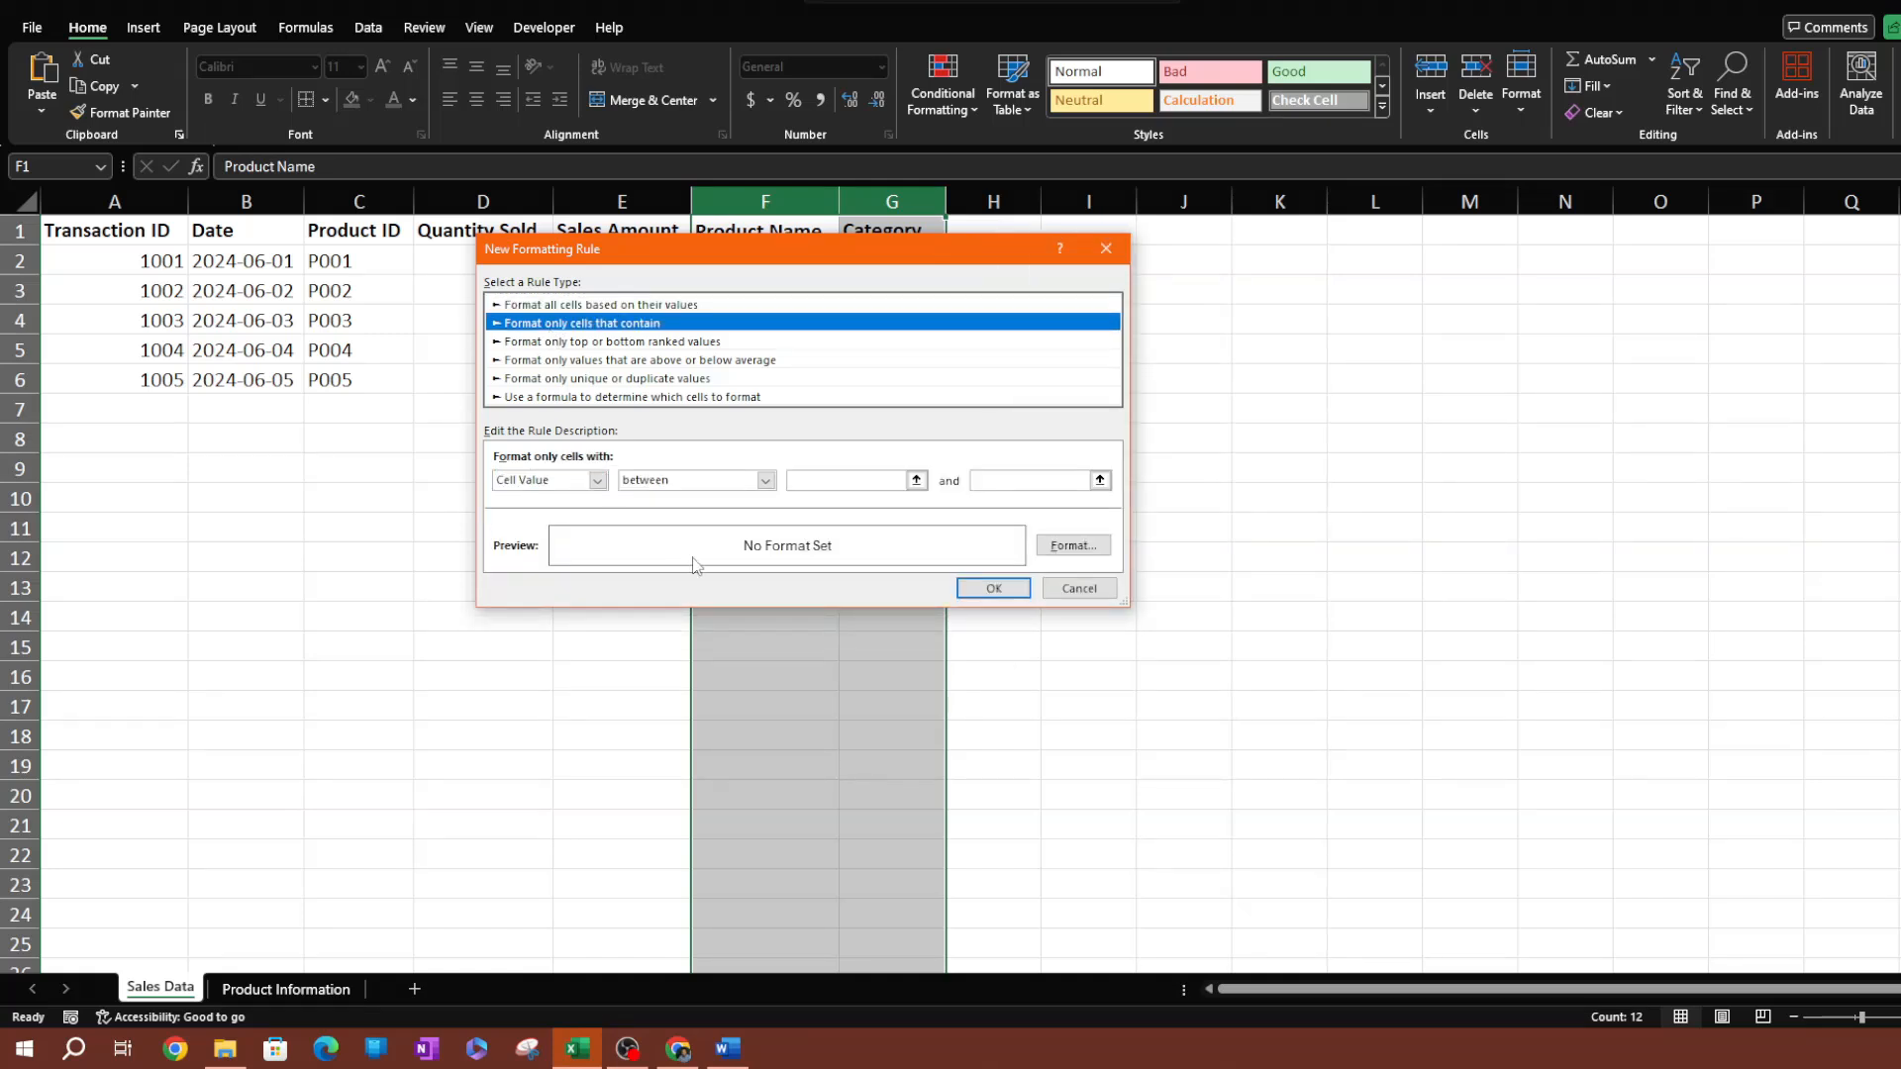
pyautogui.click(598, 481)
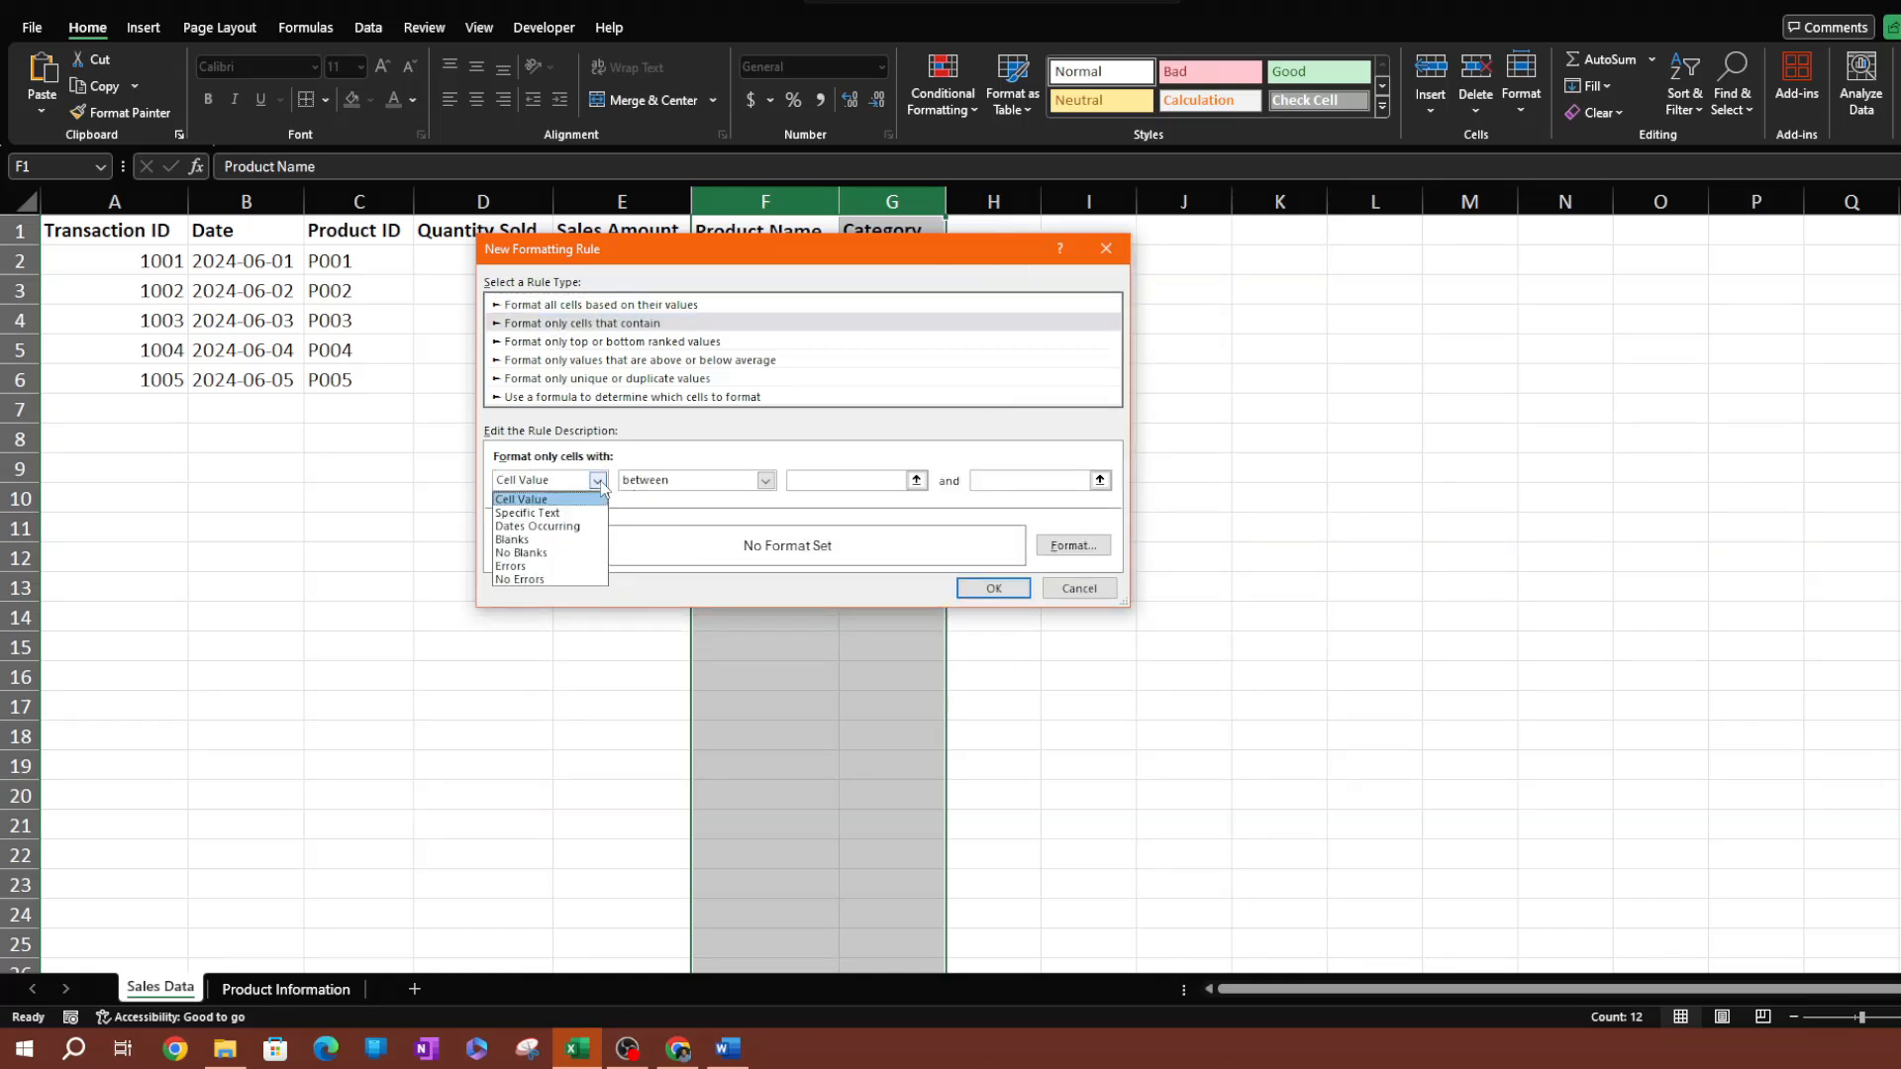
pyautogui.click(561, 514)
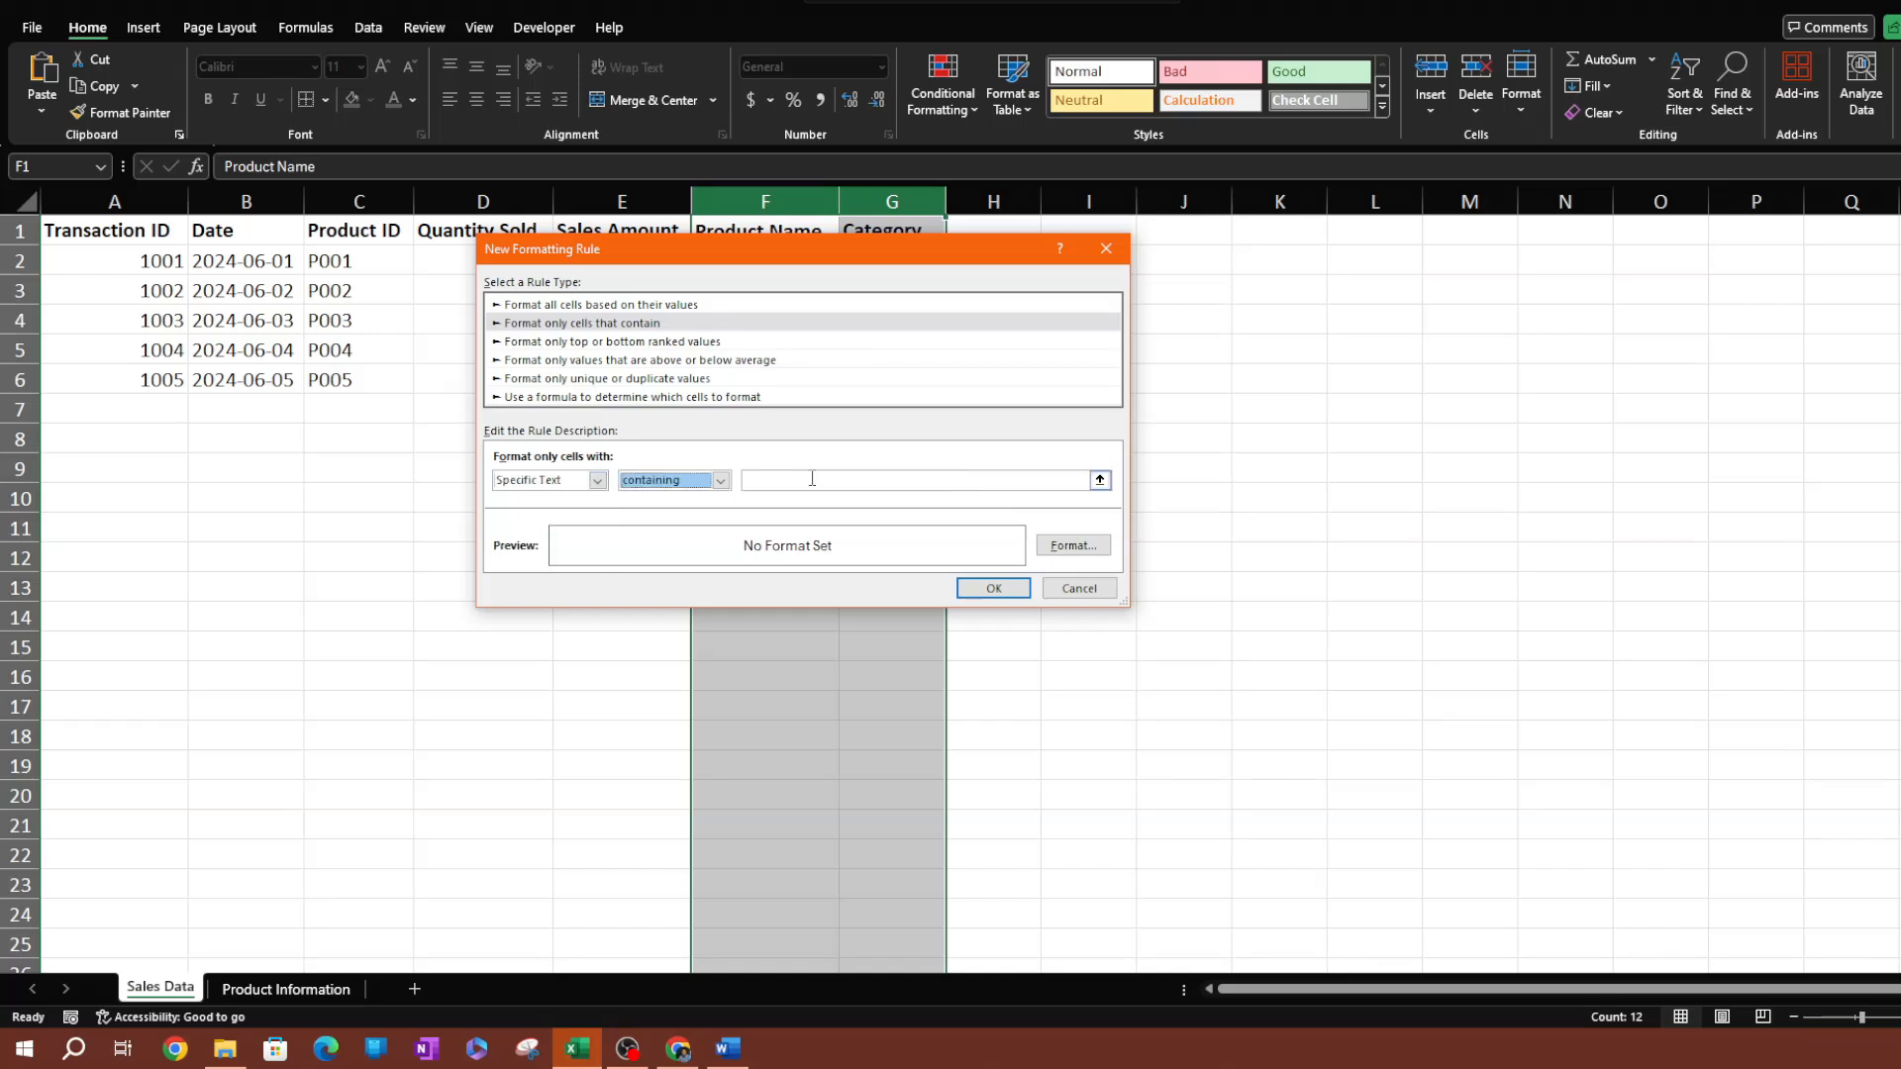
pyautogui.click(818, 479)
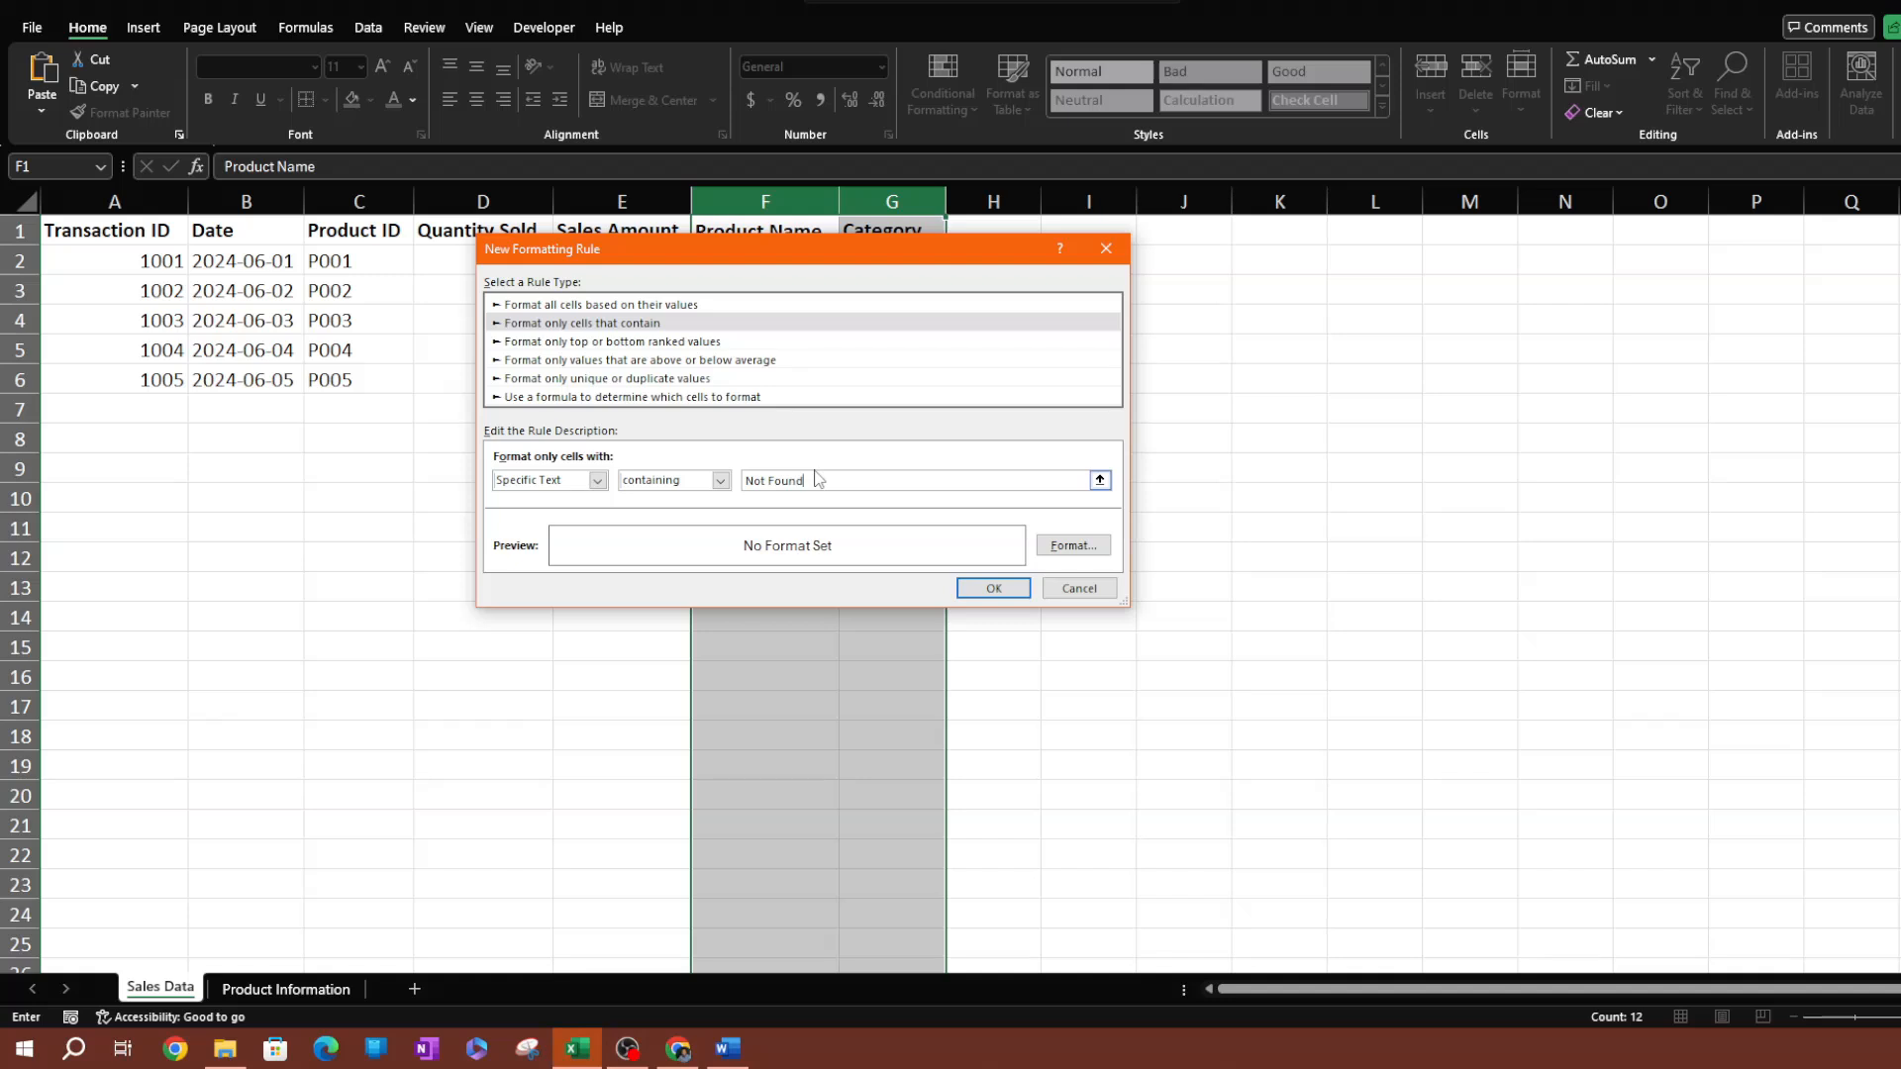
# Give the "Not Found" rule a red background fill and apply it to the Product Name and Category columns.
pyautogui.click(1052, 545)
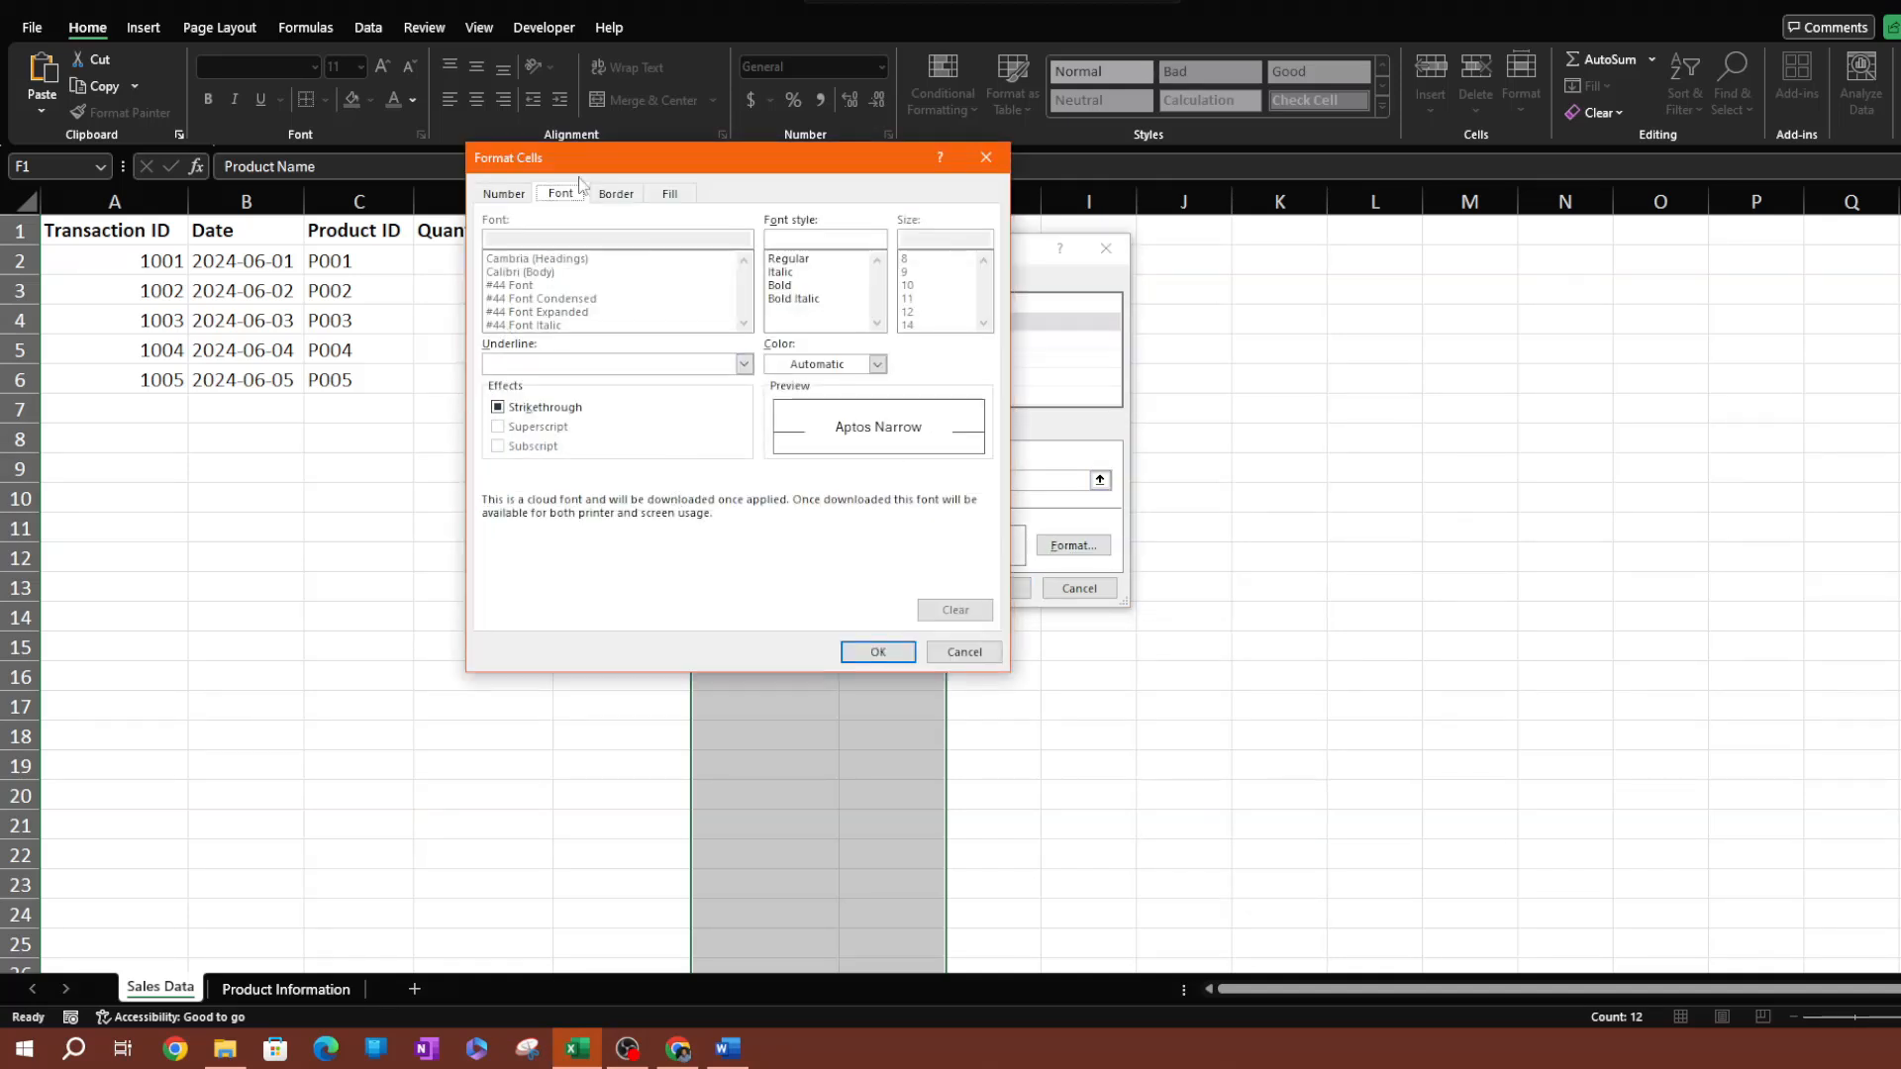
pyautogui.click(670, 192)
pyautogui.click(520, 394)
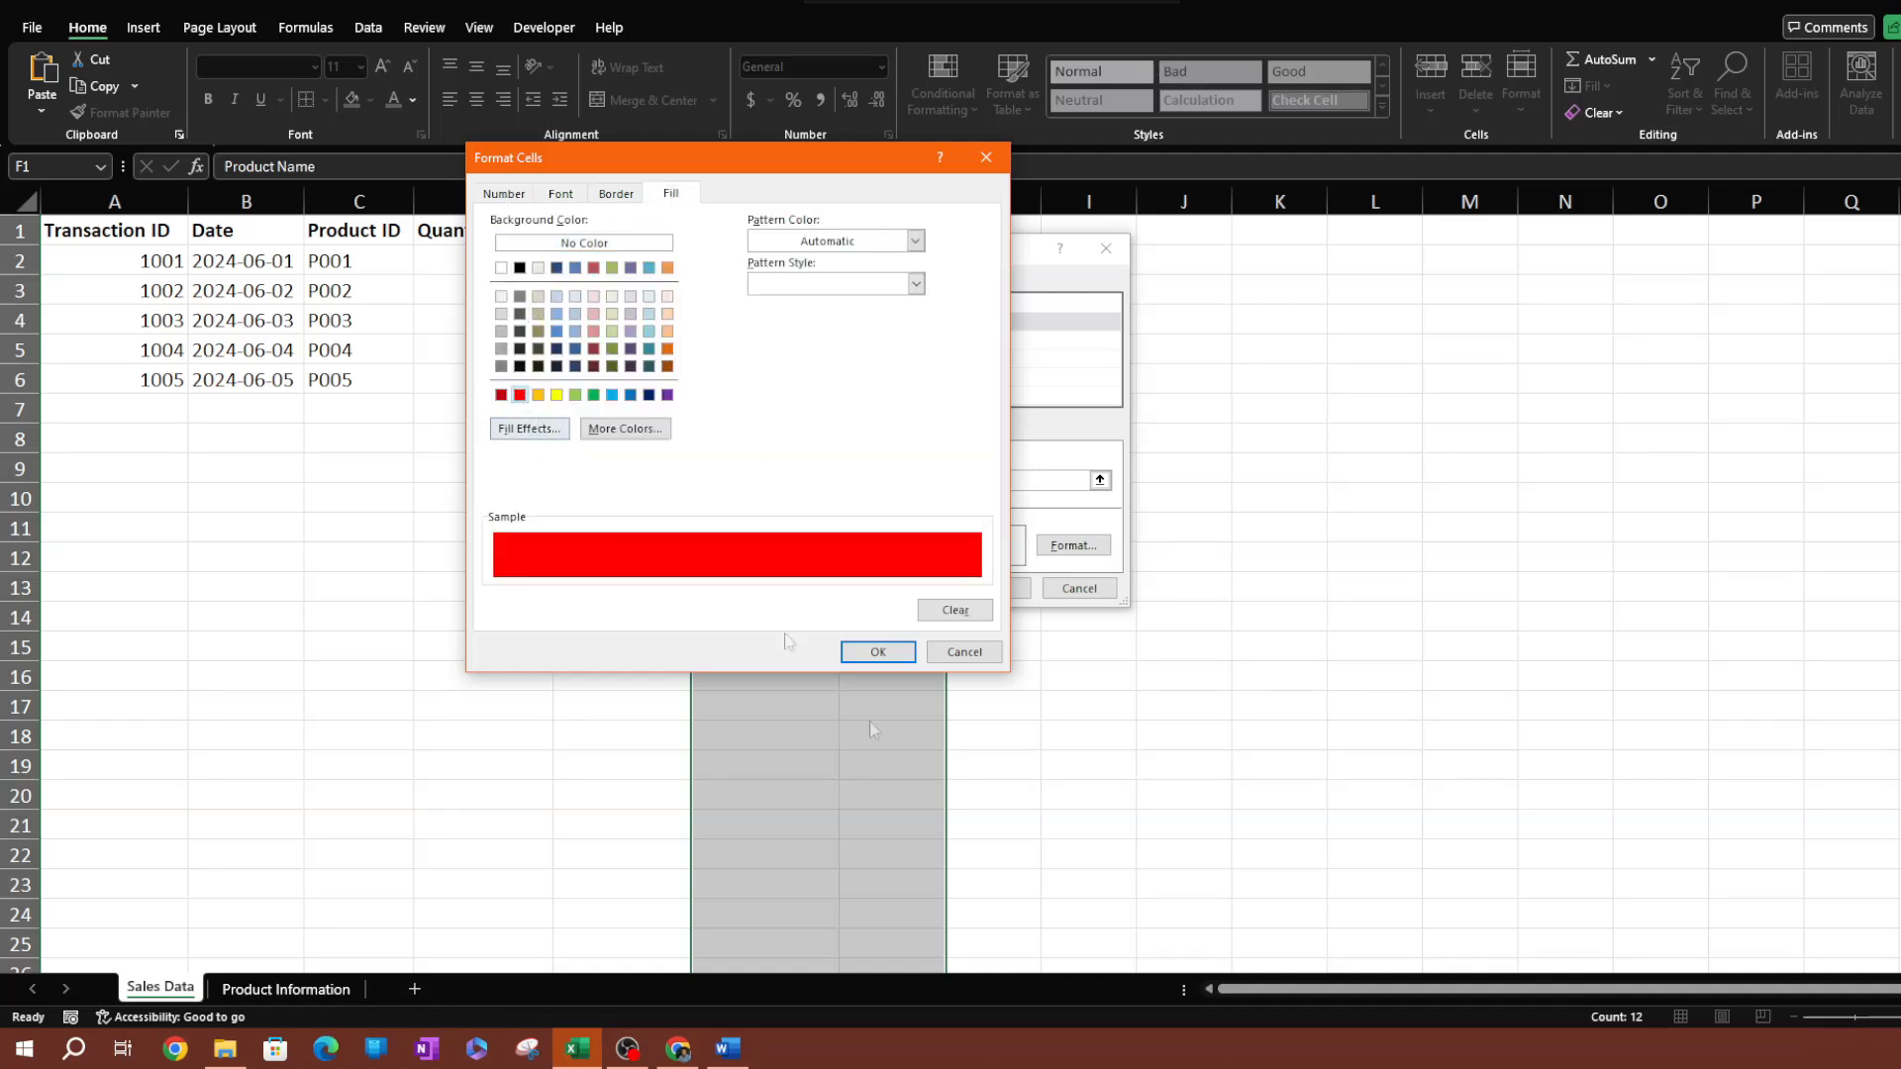
pyautogui.click(877, 651)
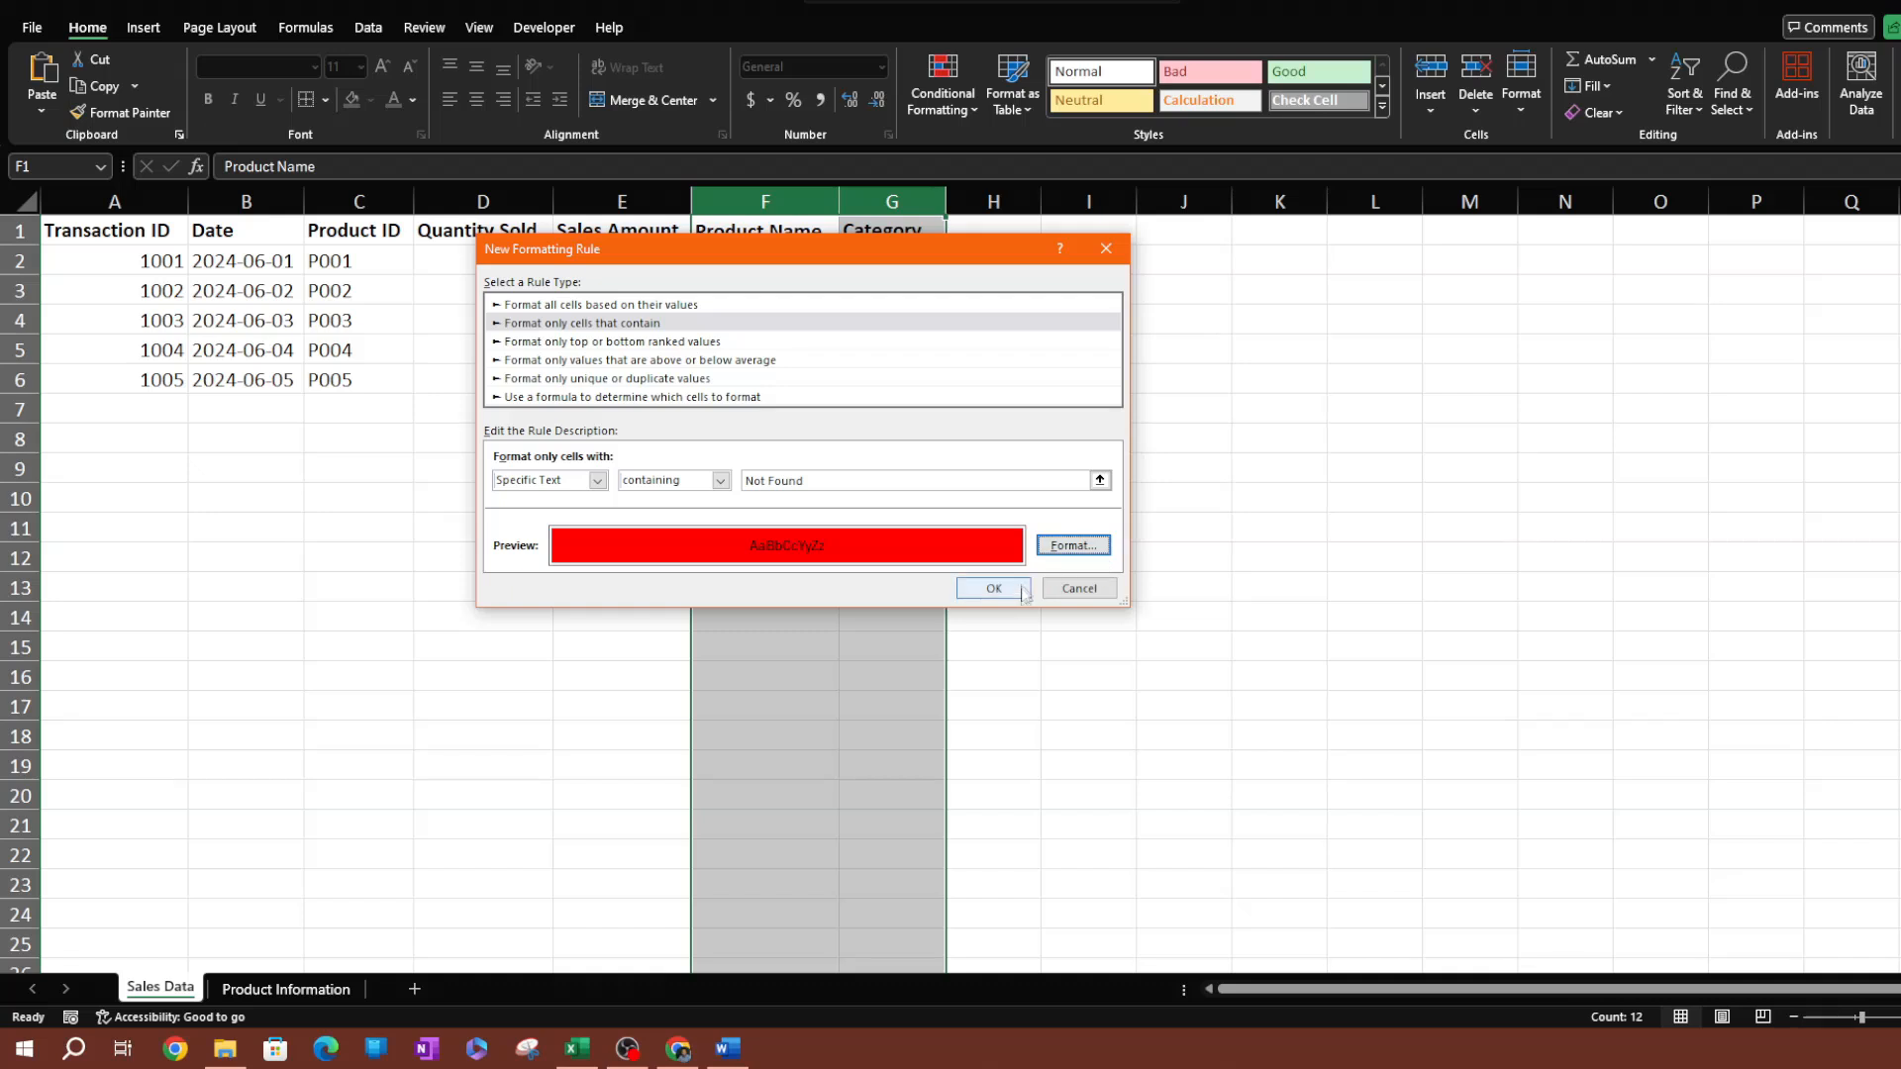
pyautogui.click(1023, 594)
pyautogui.click(904, 552)
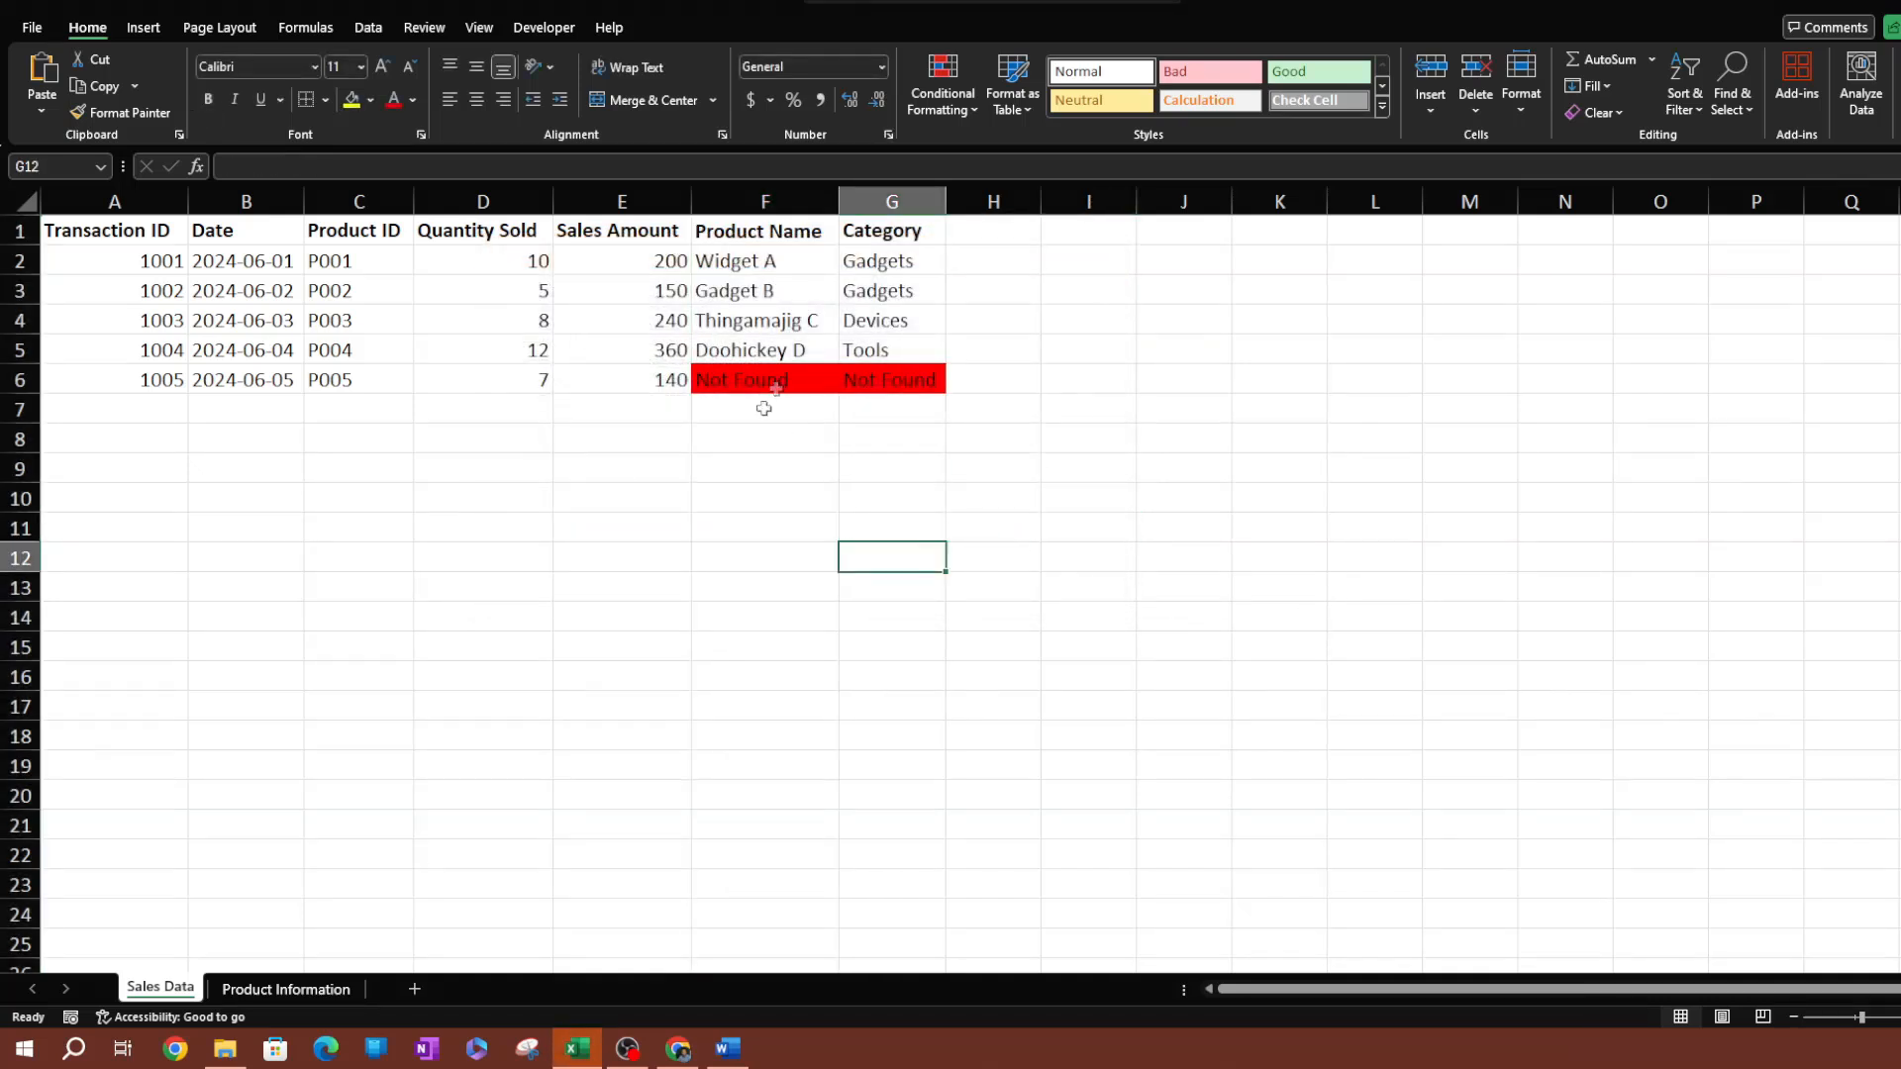
# Test the highlighting rule by entering "Not Found" in the empty cell F9, and clear that cell again.
pyautogui.click(782, 468)
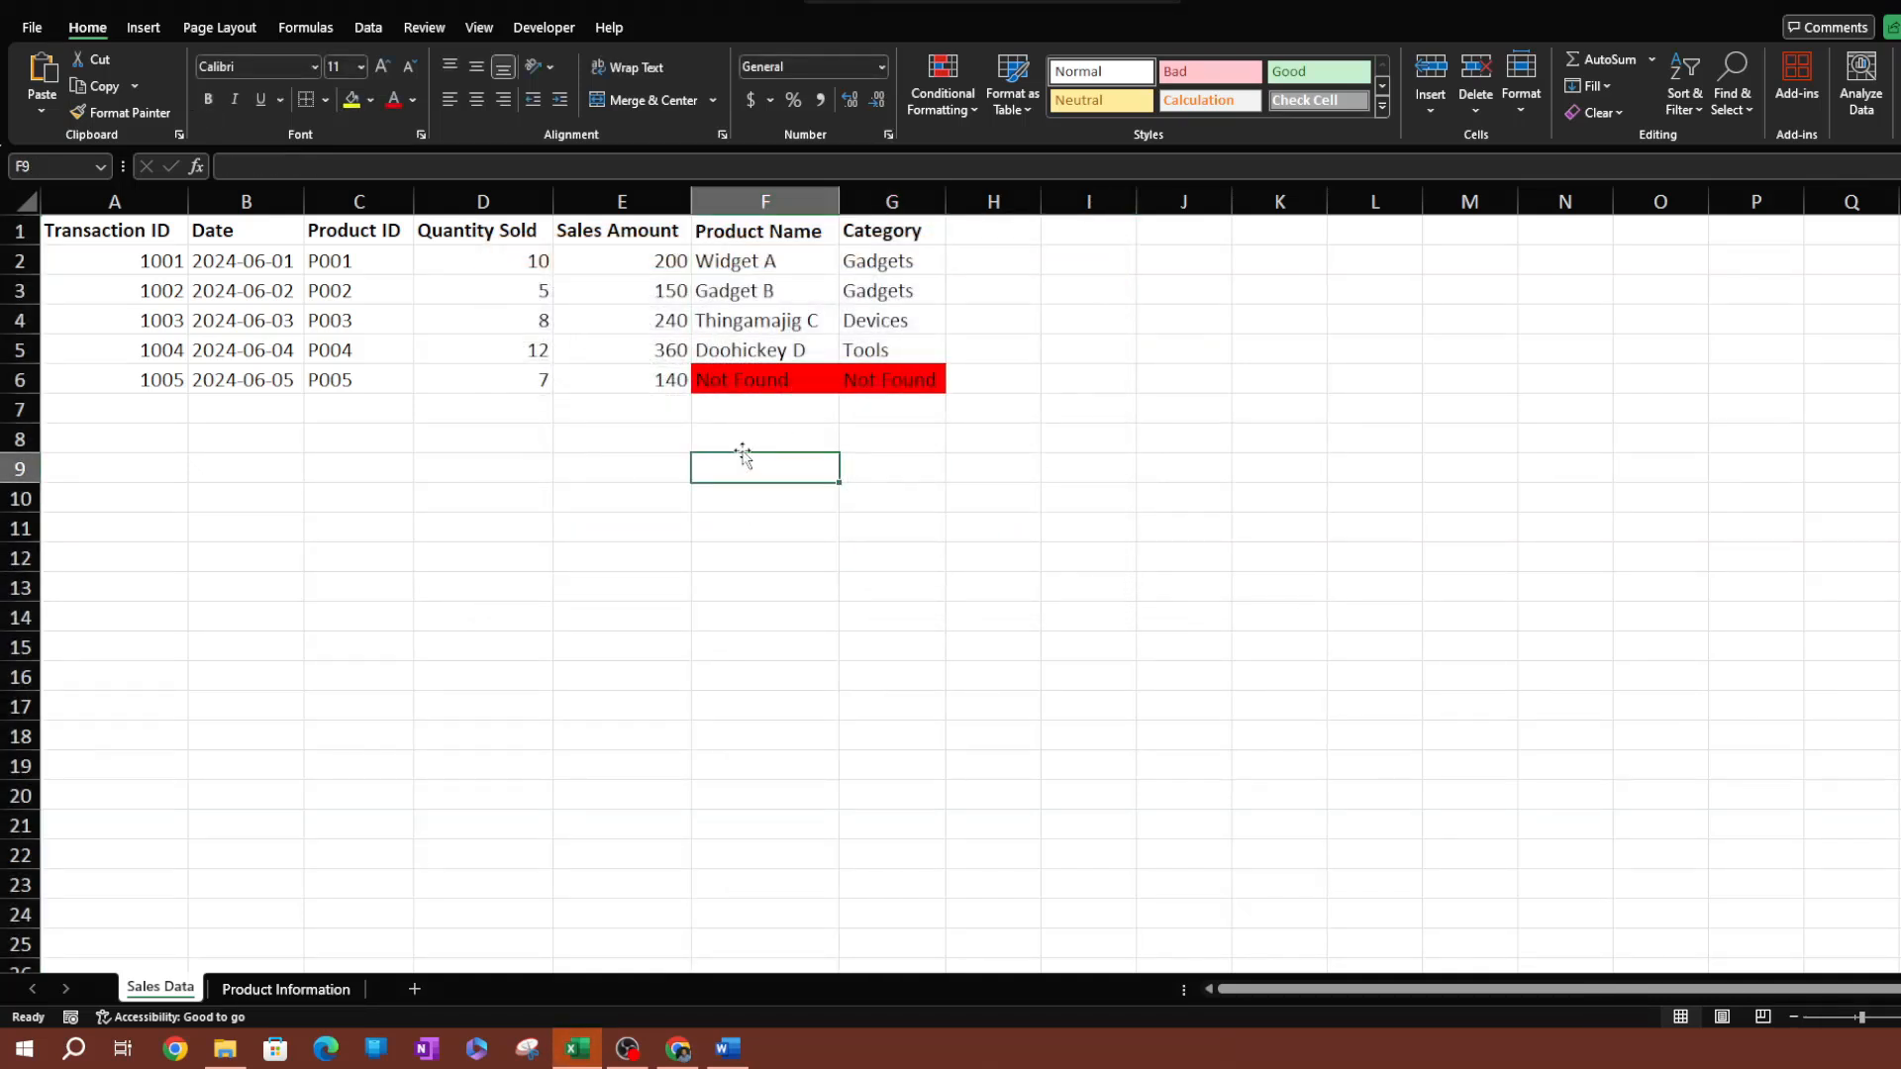
pyautogui.write('Not')
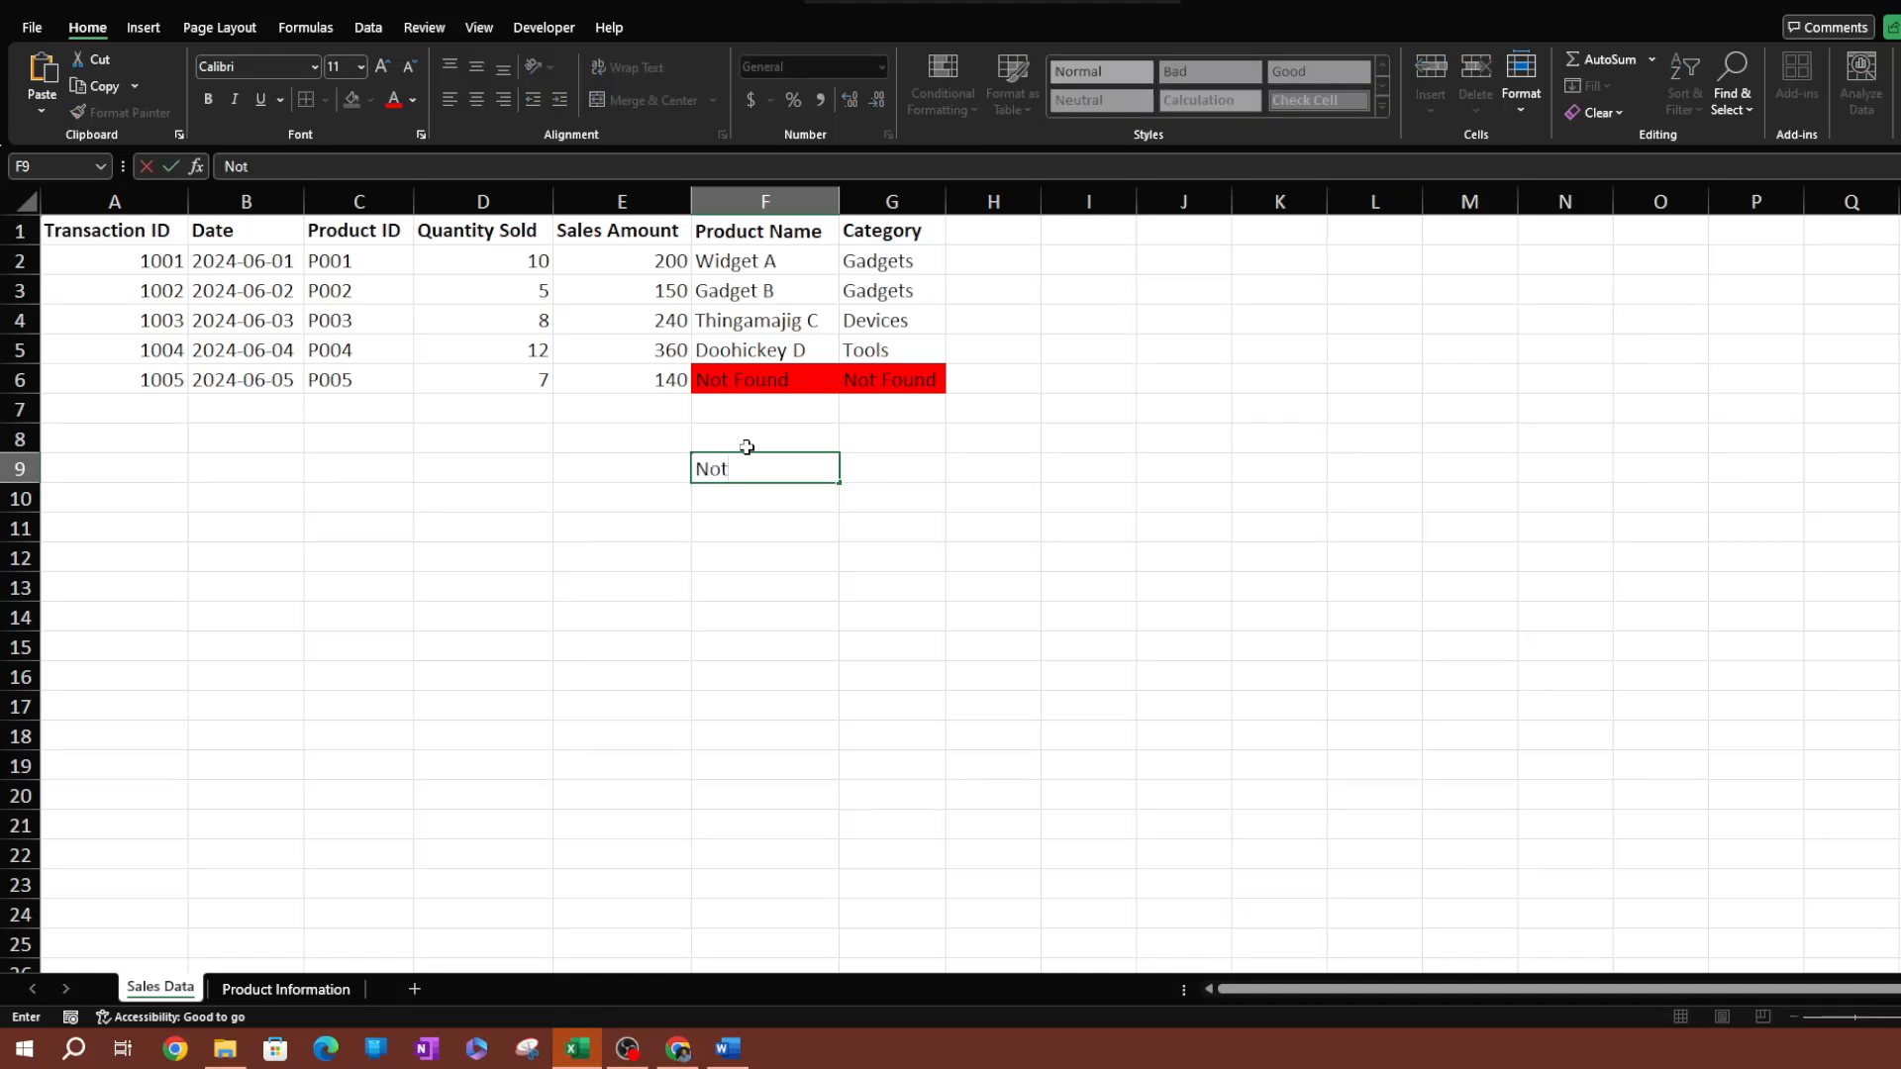
pyautogui.write(' FGo')
pyautogui.press('BackSpace')
pyautogui.press('BackSpace')
pyautogui.press('BackSpace')
pyautogui.press('BackSpace')
pyautogui.write('Found')
pyautogui.press('Return')
pyautogui.press('Up')
pyautogui.press('Down')
pyautogui.press('Up')
pyautogui.press('Delete')
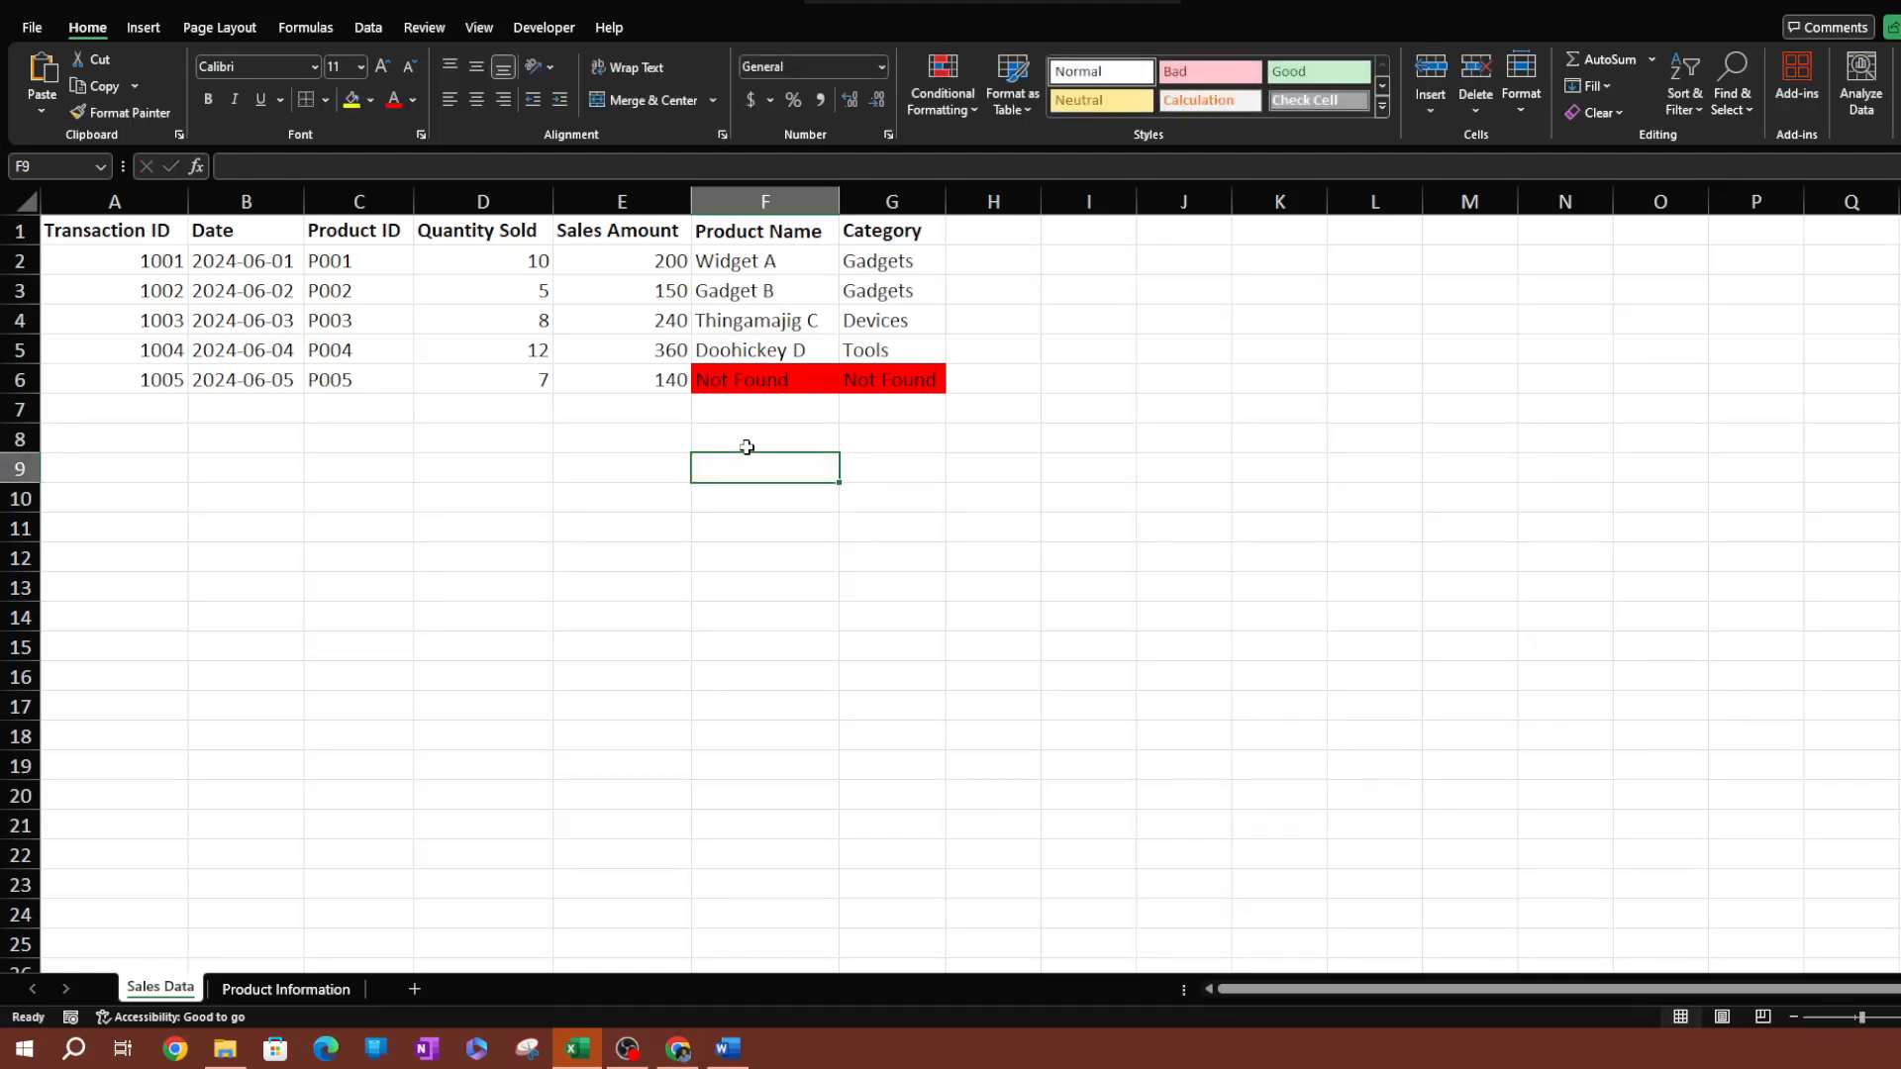